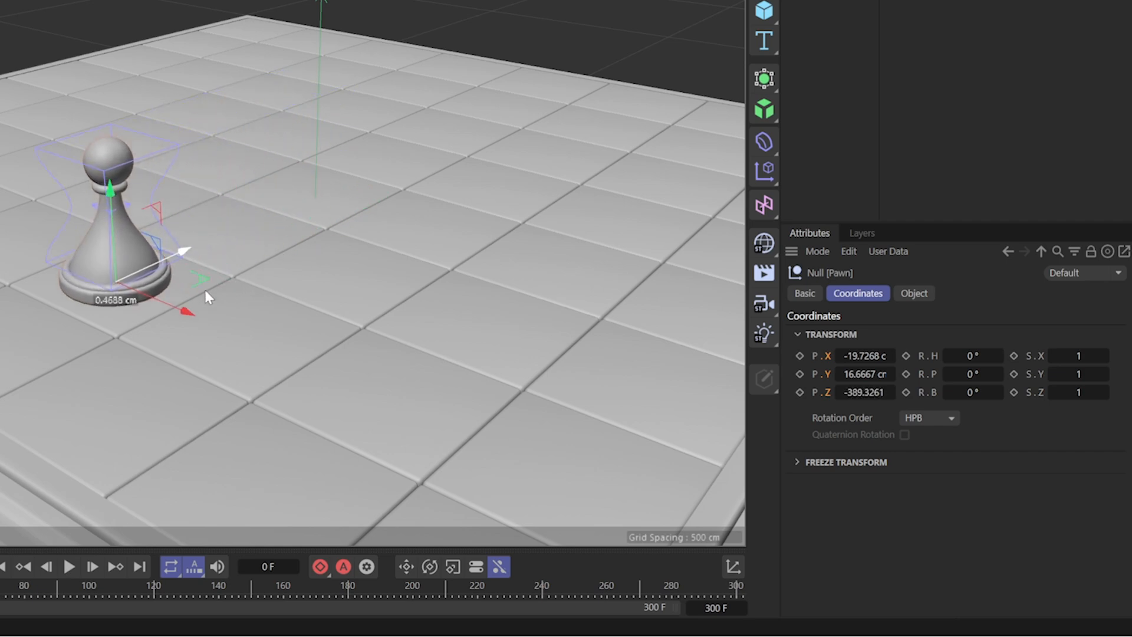
Move the pawn along Z back to about -394 cm and keyframe its Z position at frame 0
{"action": "left_click_drag", "start_coordinate": [816, 395], "coordinate": [887, 392]}
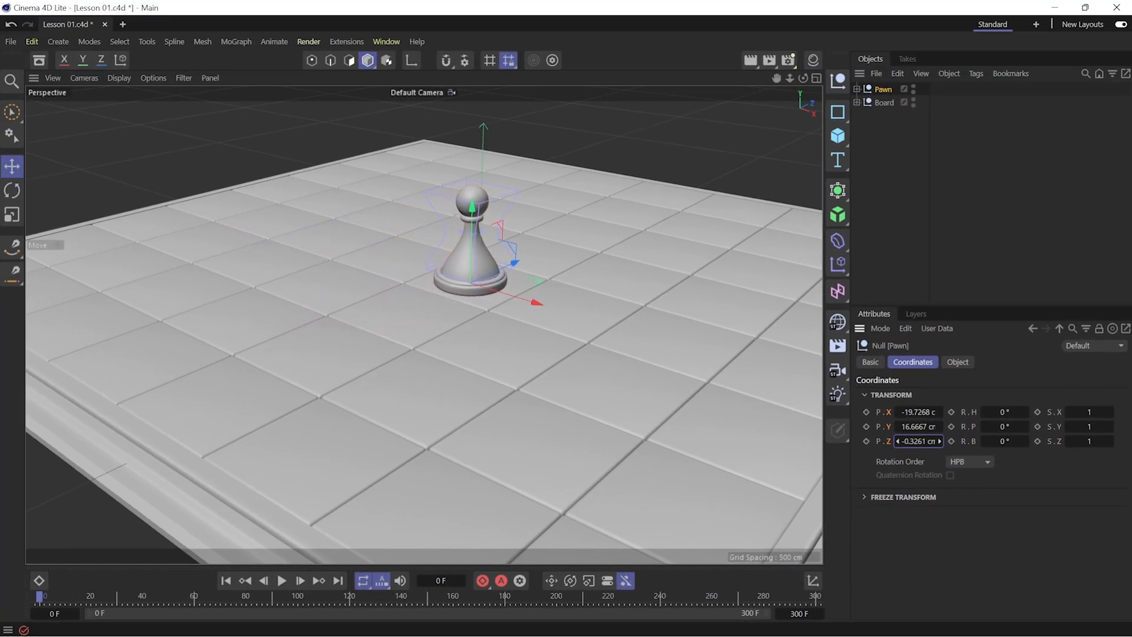
{"action": "left_click_drag", "start_coordinate": [897, 441], "coordinate": [813, 443]}
{"action": "right_click", "coordinate": [888, 442]}
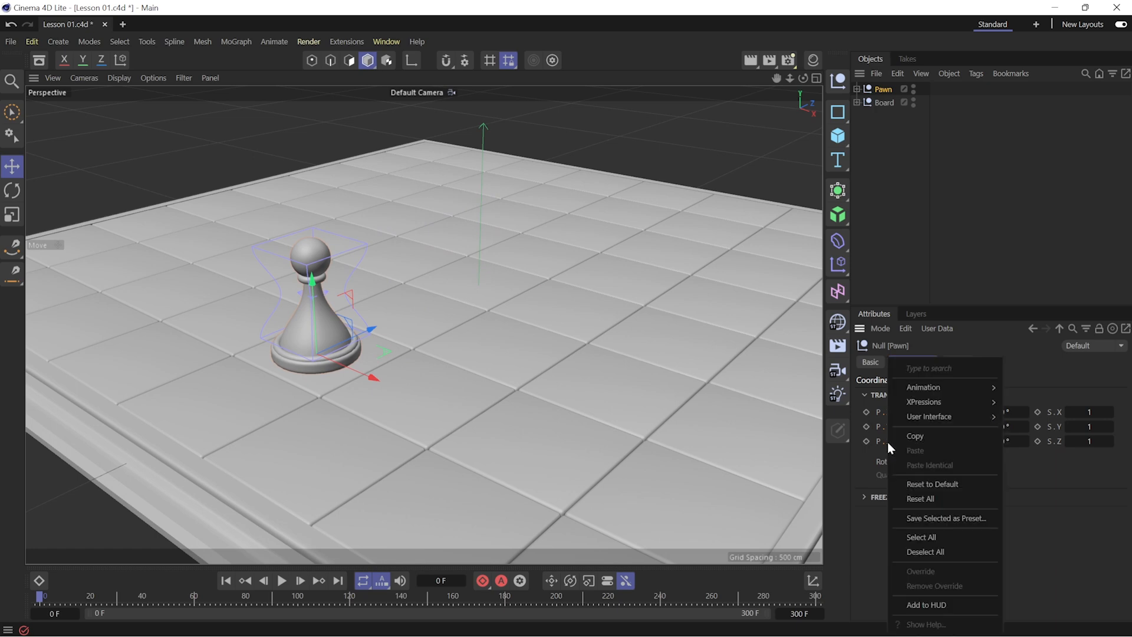
{"action": "left_click", "coordinate": [941, 553]}
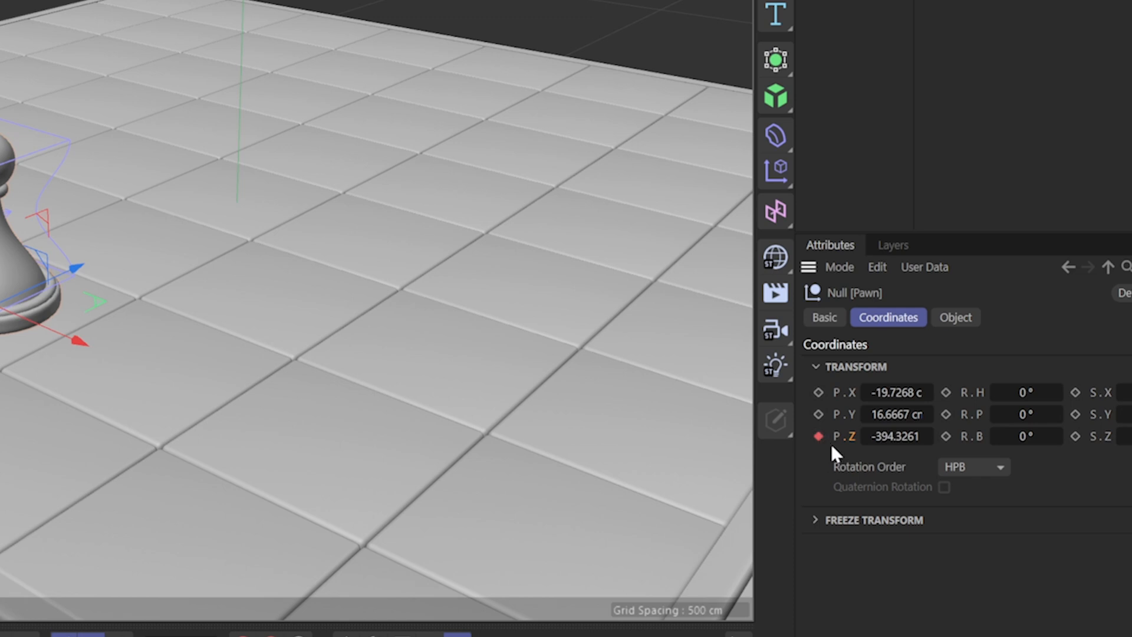
Keyframe the pawn's Z position at 6.6739 cm on frame 23 and scrub back to preview the move
{"action": "left_click_drag", "start_coordinate": [39, 599], "coordinate": [99, 603]}
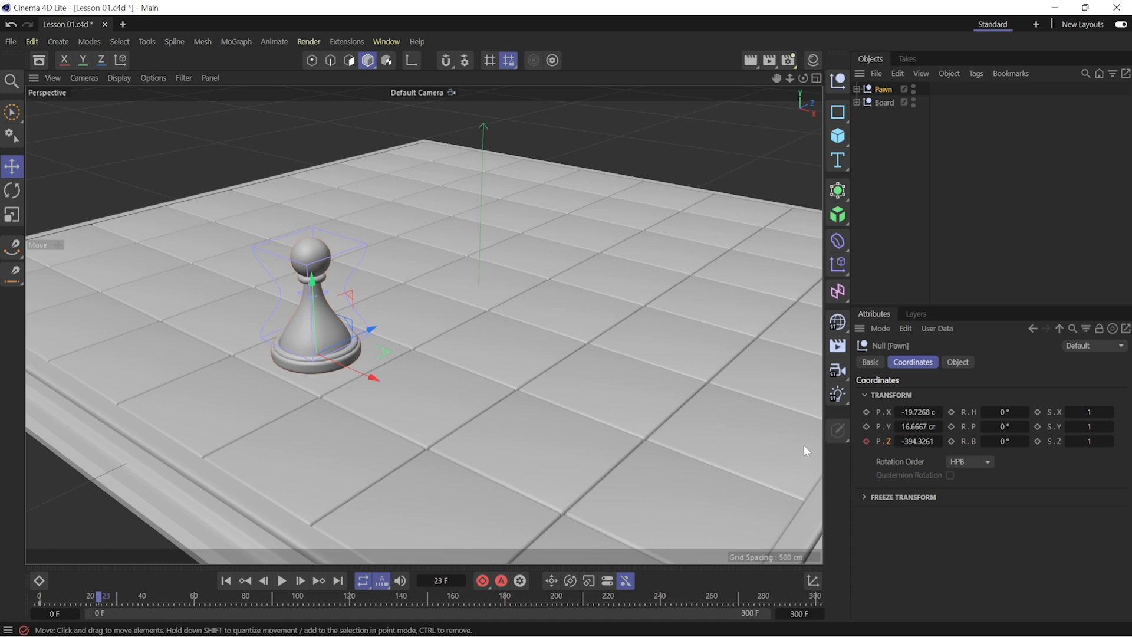
{"action": "mouse_move", "coordinate": [914, 441]}
{"action": "left_mouse_down"}
{"action": "mouse_move", "coordinate": [1101, 441]}
{"action": "mouse_move", "coordinate": [893, 436]}
{"action": "left_mouse_up"}
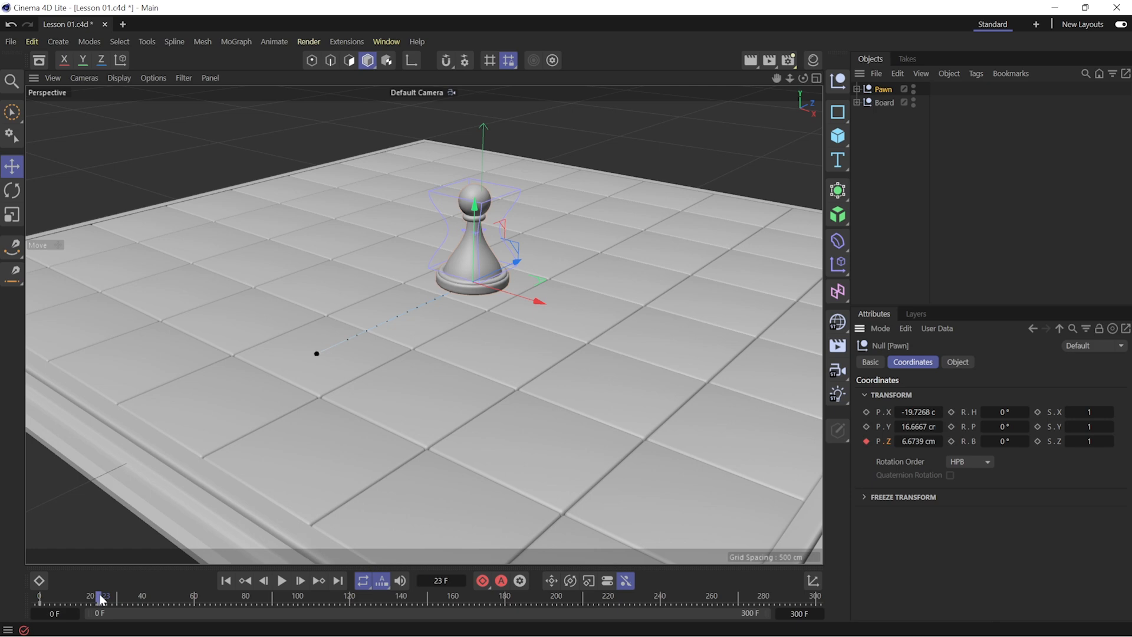
{"action": "left_click_drag", "start_coordinate": [101, 599], "coordinate": [34, 609]}
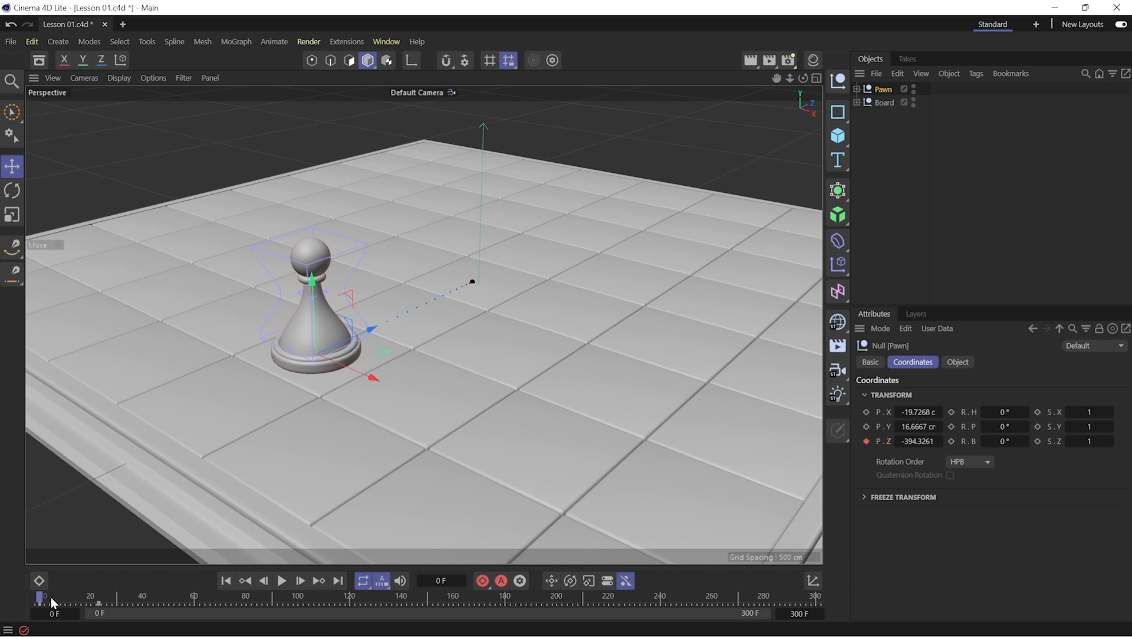
Raise the pawn's Y position to 75.6667 cm at frame 10 and keyframe it
{"action": "left_click_drag", "start_coordinate": [38, 600], "coordinate": [68, 600]}
{"action": "left_click_drag", "start_coordinate": [906, 426], "coordinate": [935, 426]}
{"action": "left_click", "coordinate": [866, 427]}
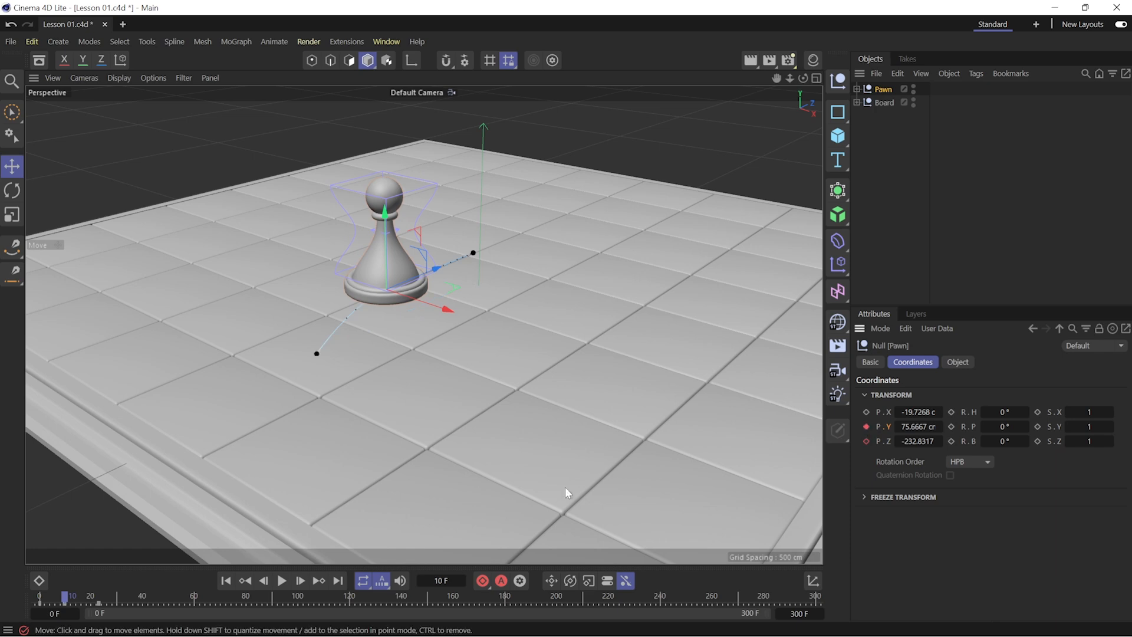
Keyframe the pawn's Y position at 16.6667 cm on frame 23 and scrub through the hop
{"action": "left_click_drag", "start_coordinate": [72, 599], "coordinate": [98, 599]}
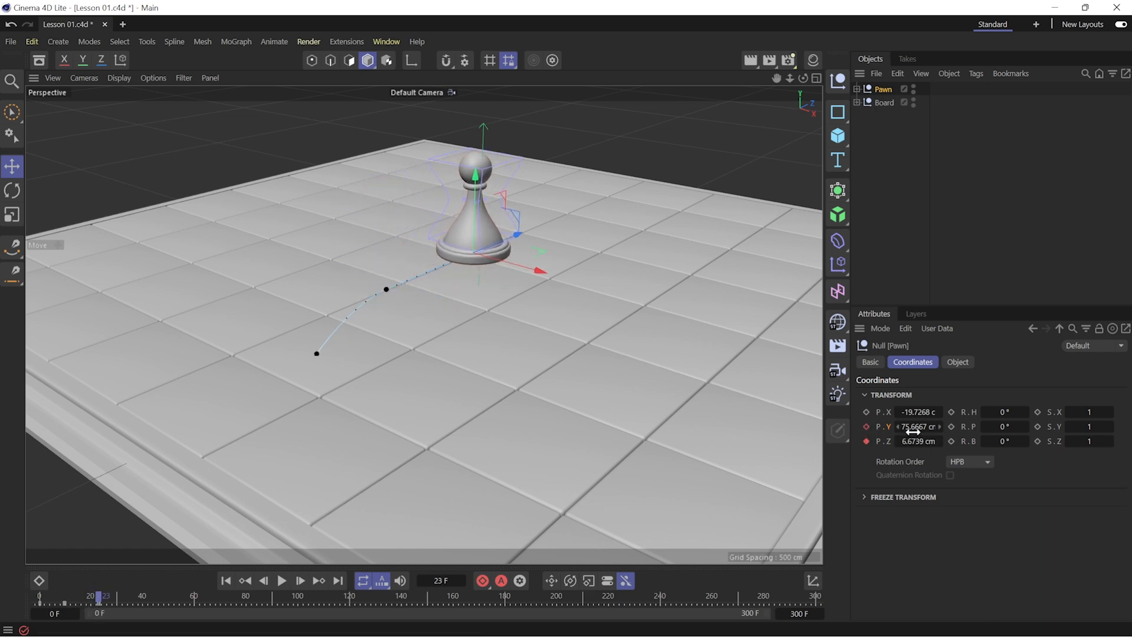
{"action": "left_click_drag", "start_coordinate": [913, 426], "coordinate": [880, 442]}
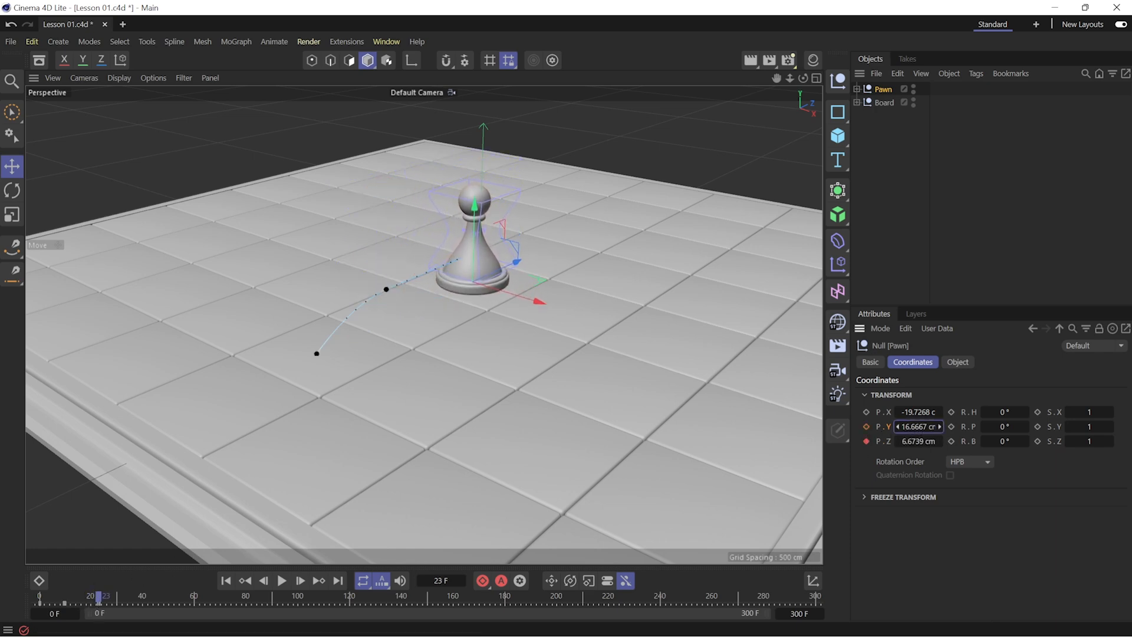
{"action": "left_click", "coordinate": [866, 426]}
{"action": "left_click", "coordinate": [40, 599]}
{"action": "left_click_drag", "start_coordinate": [42, 601], "coordinate": [98, 595]}
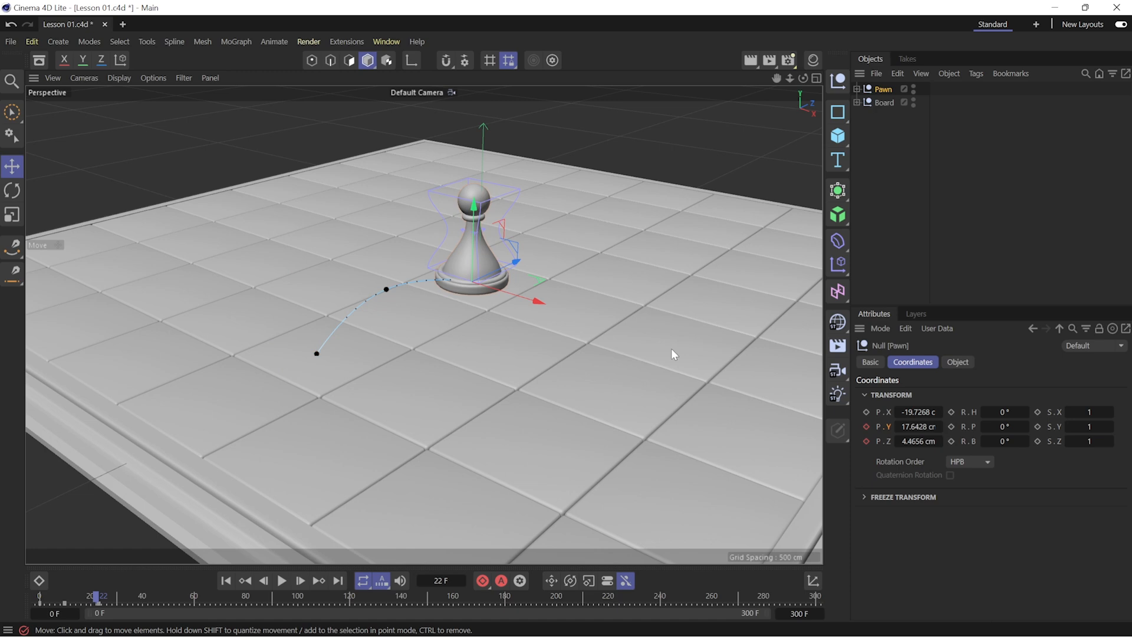
Shorten the timeline preview range to end at frame 85 and return to frame 0
{"action": "left_click_drag", "start_coordinate": [763, 613], "coordinate": [289, 634]}
{"action": "left_click_drag", "start_coordinate": [71, 600], "coordinate": [39, 601]}
{"action": "left_click_drag", "start_coordinate": [1008, 412], "coordinate": [1007, 427]}
{"action": "key", "text": "ctrl+z"}
{"action": "key", "text": "ctrl+z"}
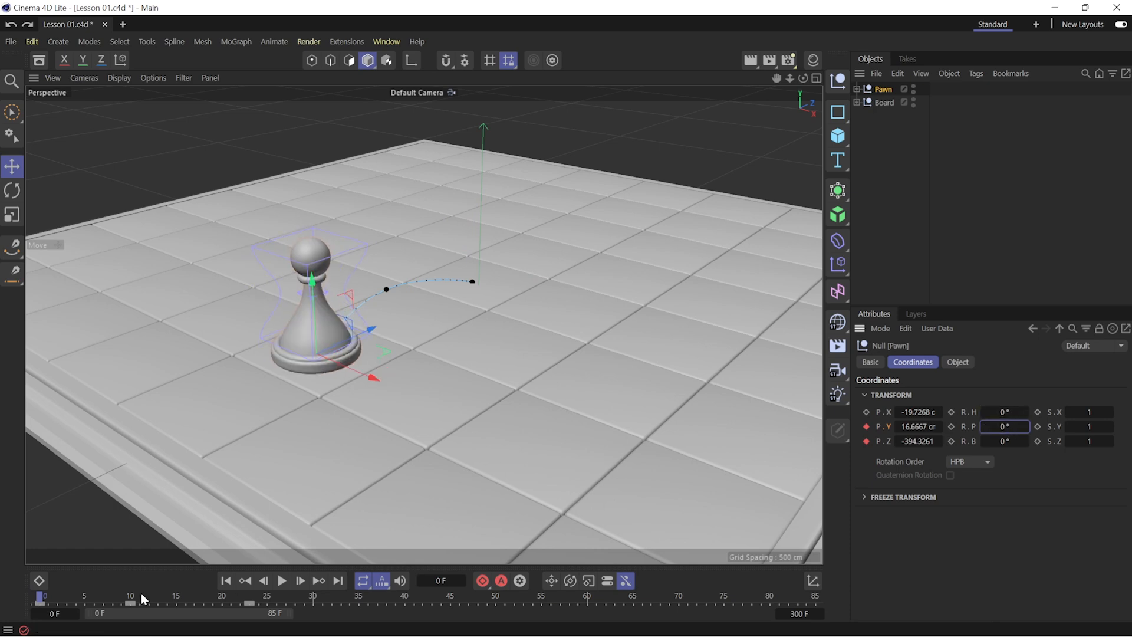
Keyframe the pawn's pitch rotation (R.P) at 0° on frame 0 and -25° on frame 10
{"action": "left_click", "coordinate": [952, 427]}
{"action": "left_click_drag", "start_coordinate": [40, 598], "coordinate": [130, 599]}
{"action": "left_click_drag", "start_coordinate": [1010, 429], "coordinate": [996, 429]}
{"action": "left_click", "coordinate": [951, 427]}
Keyframe the pawn's pitch rotation (R.P) at 15° on frame 16
{"action": "left_click_drag", "start_coordinate": [130, 598], "coordinate": [186, 599]}
{"action": "left_click_drag", "start_coordinate": [1004, 427], "coordinate": [1029, 427]}
{"action": "left_click", "coordinate": [952, 427]}
Keyframe the pawn's pitch rotation (R.P) at 0° on frame 23
{"action": "left_click_drag", "start_coordinate": [186, 597], "coordinate": [251, 599]}
{"action": "left_click_drag", "start_coordinate": [989, 429], "coordinate": [1049, 428]}
{"action": "type", "text": "0"}
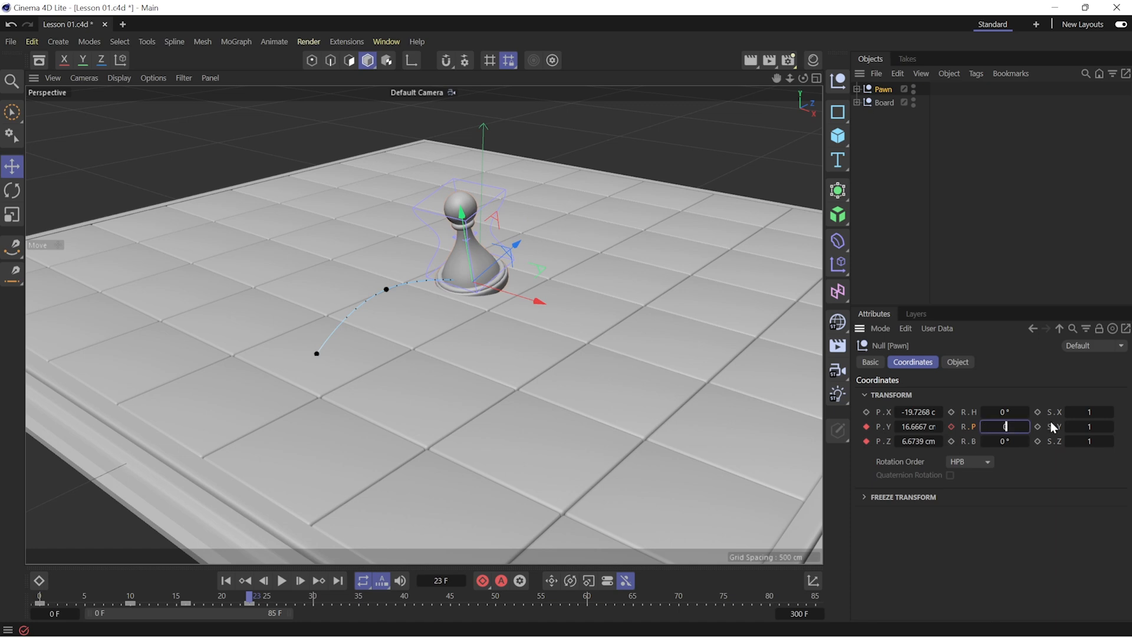
{"action": "key", "text": "Return"}
{"action": "left_click", "coordinate": [952, 427]}
Play and scrub through the animation to review the pawn's hop and tilt
{"action": "left_click_drag", "start_coordinate": [250, 598], "coordinate": [51, 611]}
{"action": "key", "text": "F8"}
{"action": "key", "text": "F8"}
{"action": "left_click_drag", "start_coordinate": [46, 598], "coordinate": [11, 599]}
{"action": "key", "text": "F8"}
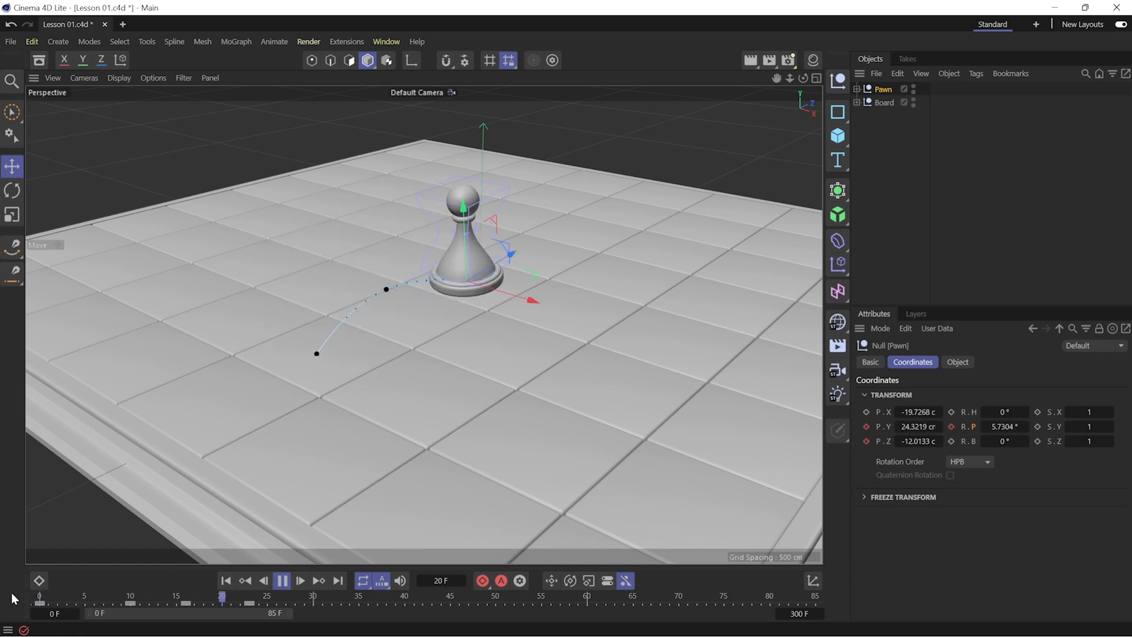
{"action": "key", "text": "F8"}
{"action": "left_click_drag", "start_coordinate": [54, 594], "coordinate": [286, 600]}
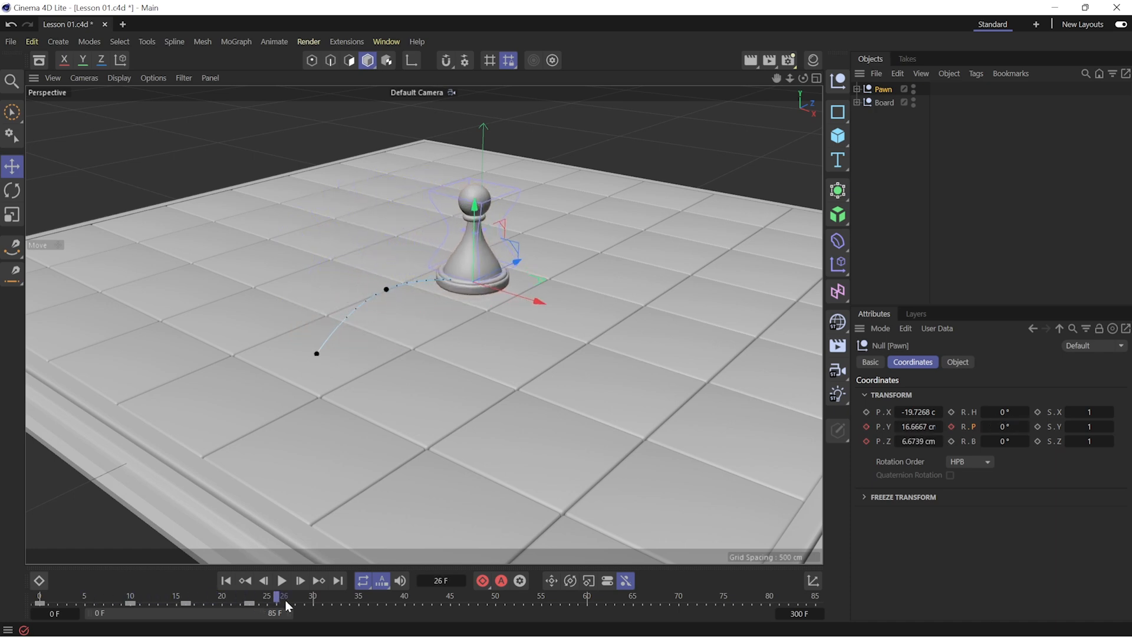
{"action": "left_click_drag", "start_coordinate": [249, 605], "coordinate": [39, 612]}
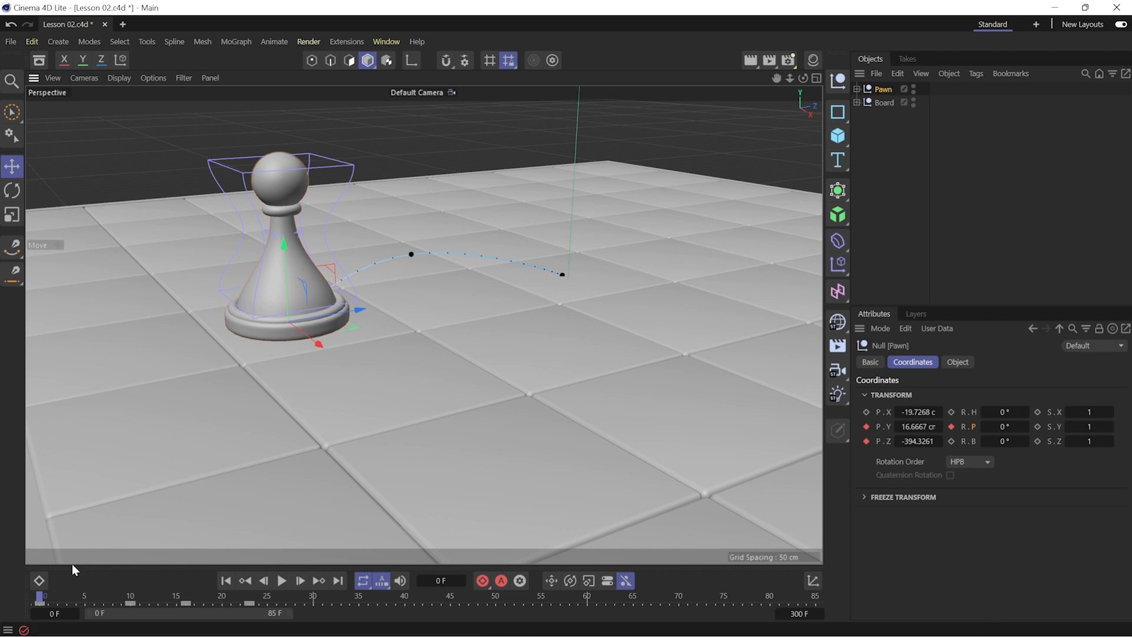
Open the Dope Sheet, enlarge it, expand the pawn's position and rotation tracks, and frame their keys closely
{"action": "left_click", "coordinate": [38, 581]}
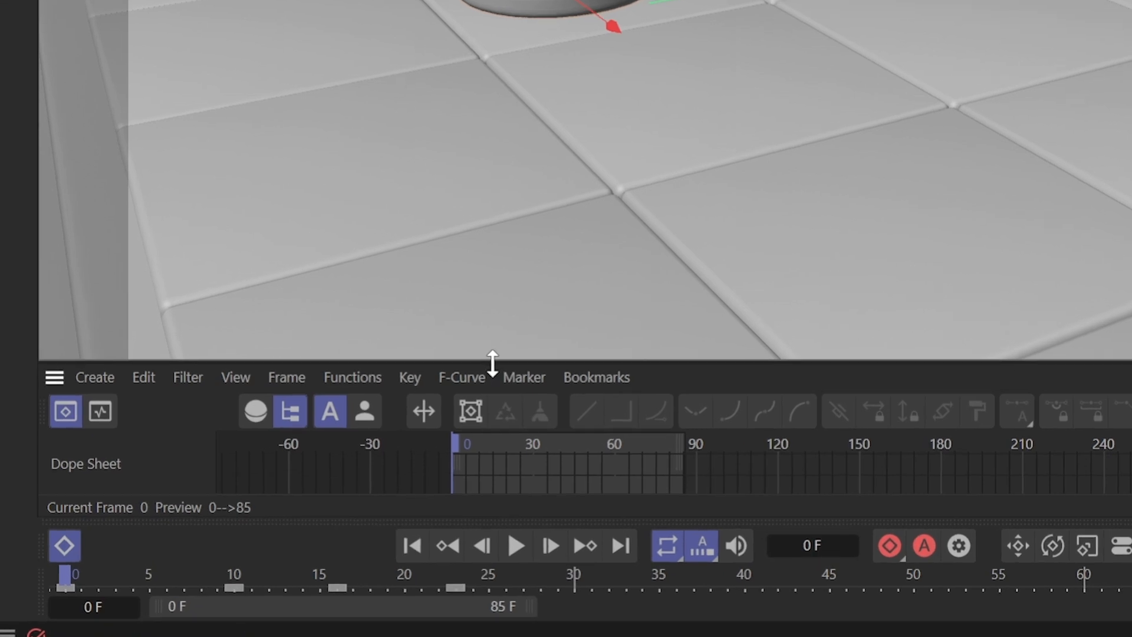
{"action": "left_click_drag", "start_coordinate": [528, 344], "coordinate": [528, 143]}
{"action": "left_click", "coordinate": [51, 327]}
{"action": "left_click", "coordinate": [69, 351]}
{"action": "left_click", "coordinate": [69, 422]}
{"action": "scroll", "coordinate": [466, 389], "scroll_direction": "up", "scroll_amount": 5}
{"action": "middle_click_drag", "start_coordinate": [466, 388], "coordinate": [672, 388], "text": "alt"}
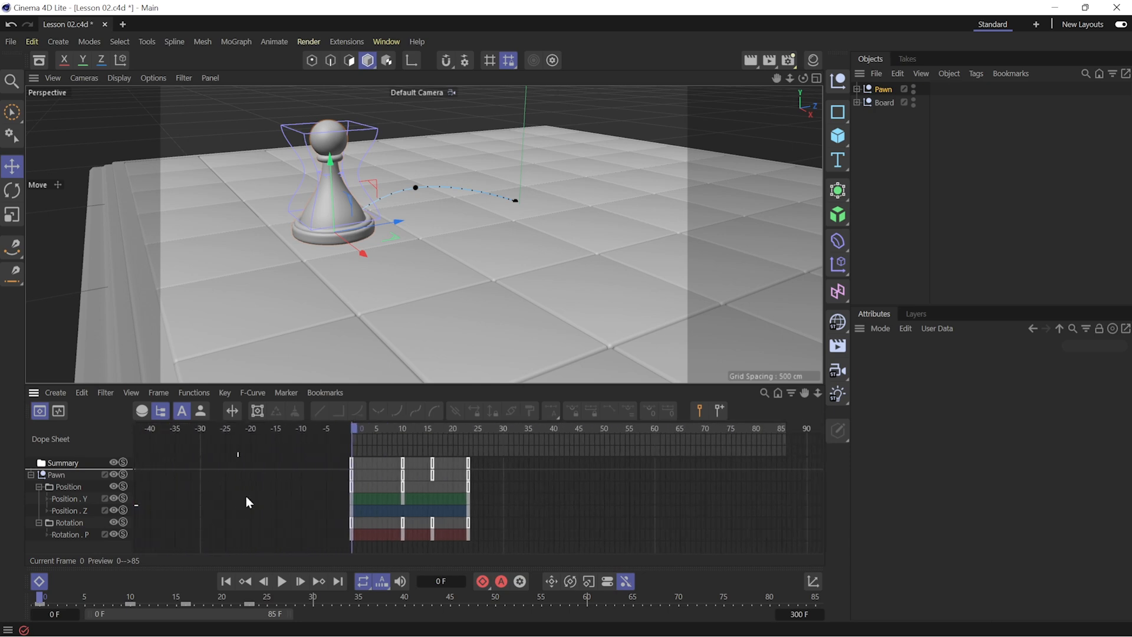
{"action": "right_click_drag", "start_coordinate": [428, 495], "coordinate": [560, 494], "text": "alt"}
{"action": "middle_click_drag", "start_coordinate": [384, 499], "coordinate": [461, 499], "text": "alt"}
{"action": "mouse_move", "coordinate": [394, 496]}
{"action": "right_mouse_down", "text": "alt"}
{"action": "mouse_move", "coordinate": [447, 496]}
{"action": "mouse_move", "coordinate": [405, 503]}
{"action": "right_mouse_up", "text": "alt"}
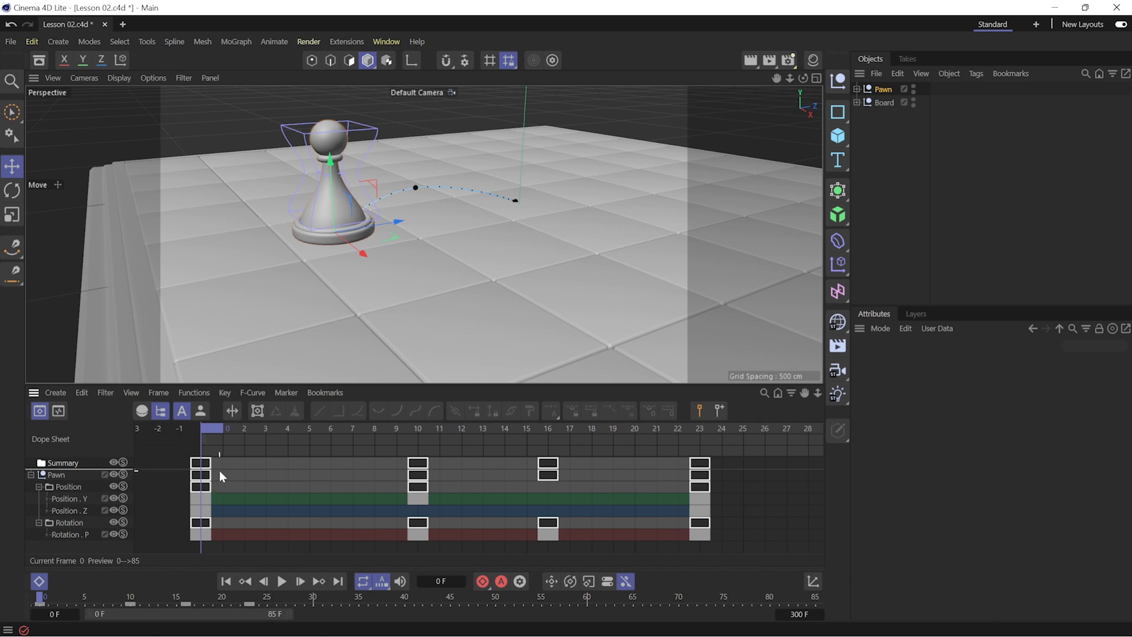
Shift the middle Position Y key to frame 8 and the first tilted Rotation P key to frame 11
{"action": "left_click", "coordinate": [201, 474]}
{"action": "left_click", "coordinate": [417, 499]}
{"action": "left_click", "coordinate": [546, 523]}
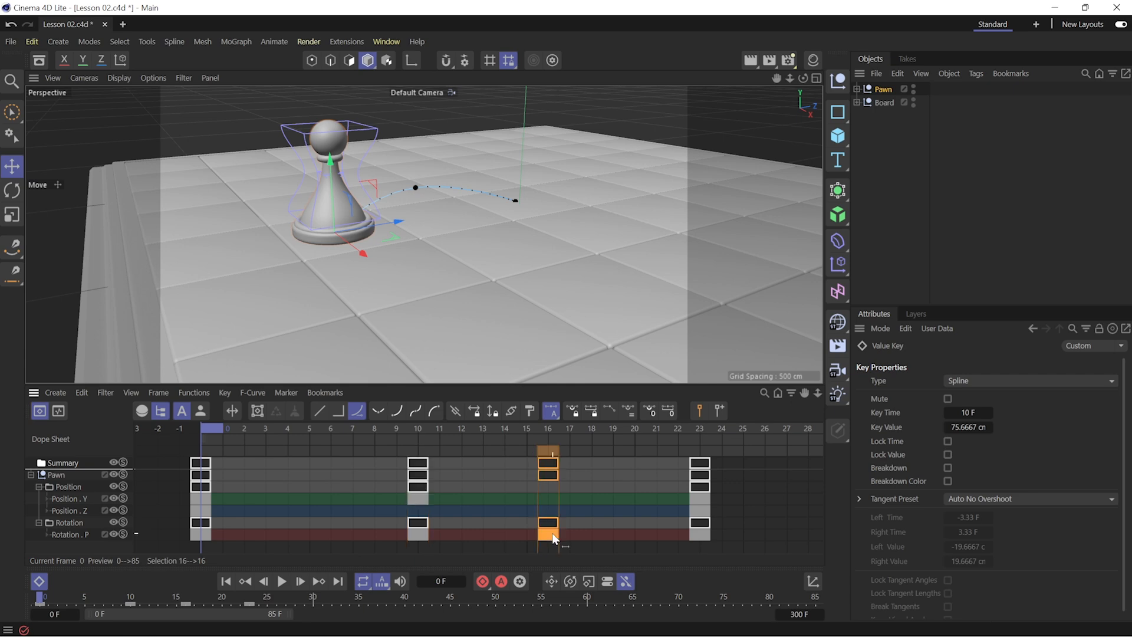
{"action": "left_click", "coordinate": [699, 498]}
{"action": "left_click_drag", "start_coordinate": [418, 498], "coordinate": [373, 497]}
{"action": "left_click_drag", "start_coordinate": [417, 534], "coordinate": [439, 534]}
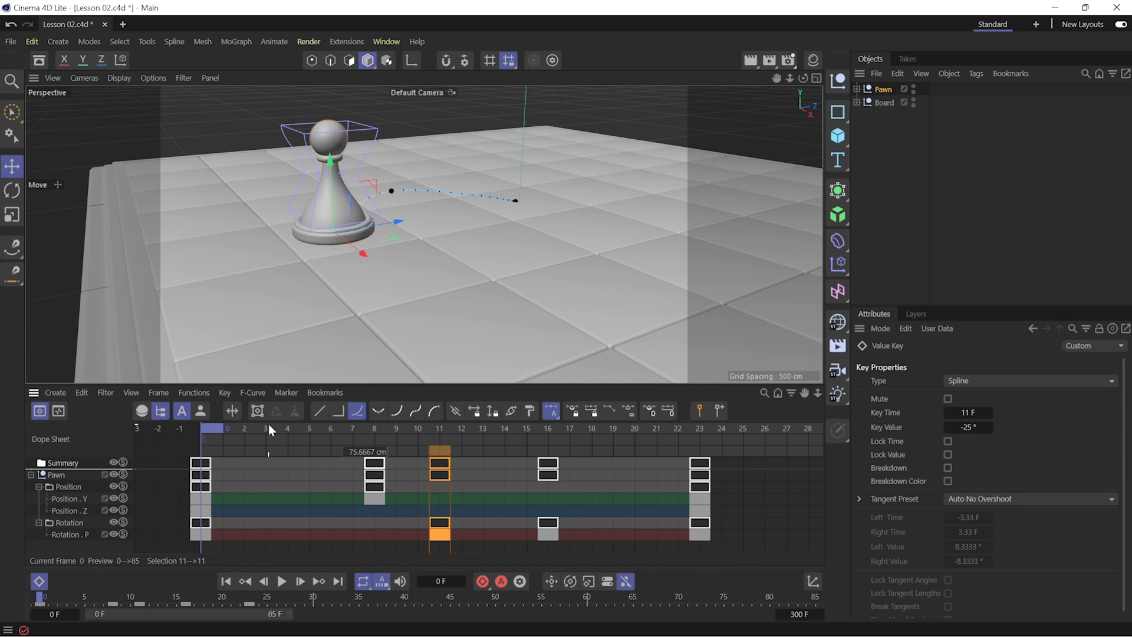
Inspect the keys of the Position Y, Position Z and Rotation P tracks one track at a time
{"action": "left_click", "coordinate": [64, 499]}
{"action": "left_click", "coordinate": [76, 512]}
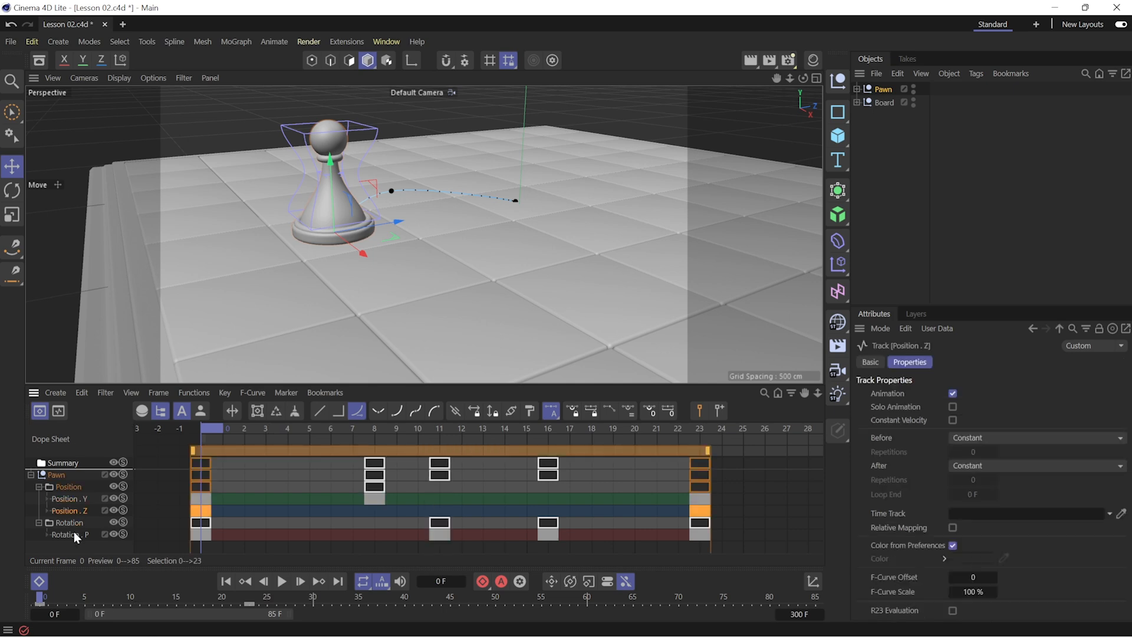
{"action": "left_click", "coordinate": [74, 532]}
{"action": "left_click", "coordinate": [70, 511]}
{"action": "left_click", "coordinate": [73, 497]}
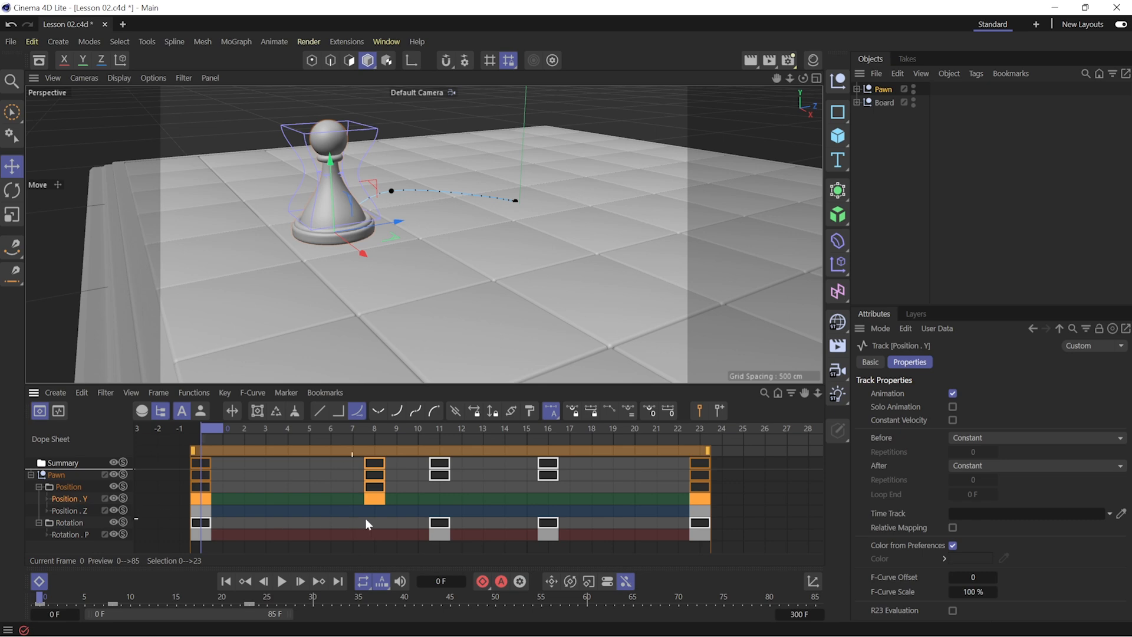
{"action": "left_click", "coordinate": [384, 512]}
Add animation tracks for the pawn's X, Y and Z scale and expand them in the enlarged Dope Sheet
{"action": "left_click", "coordinate": [883, 90]}
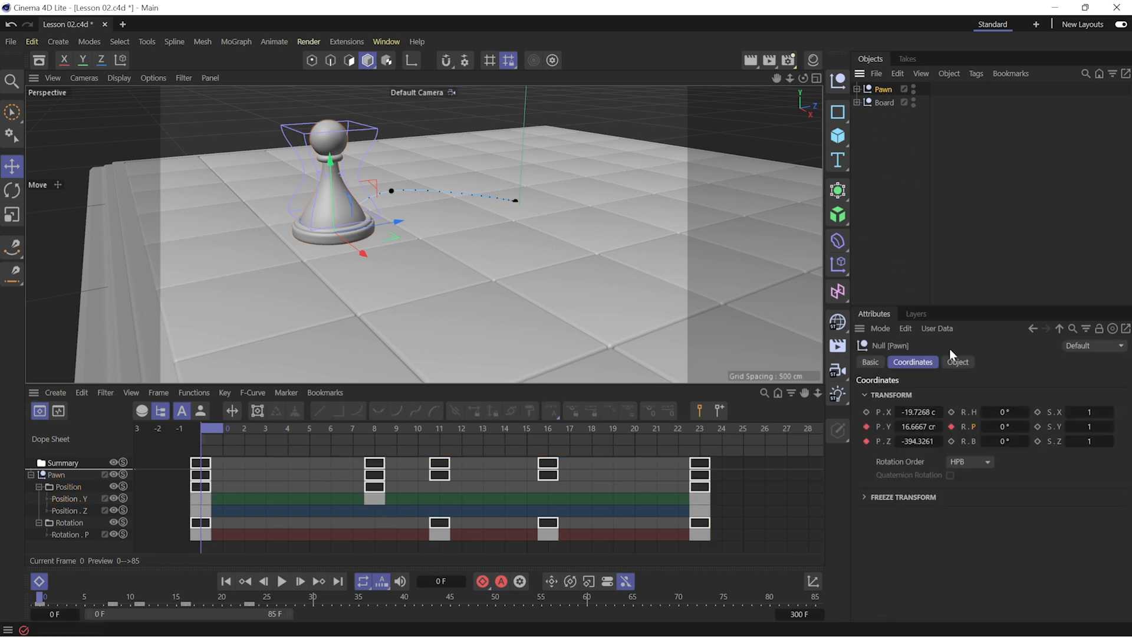
{"action": "right_click", "coordinate": [1053, 435]}
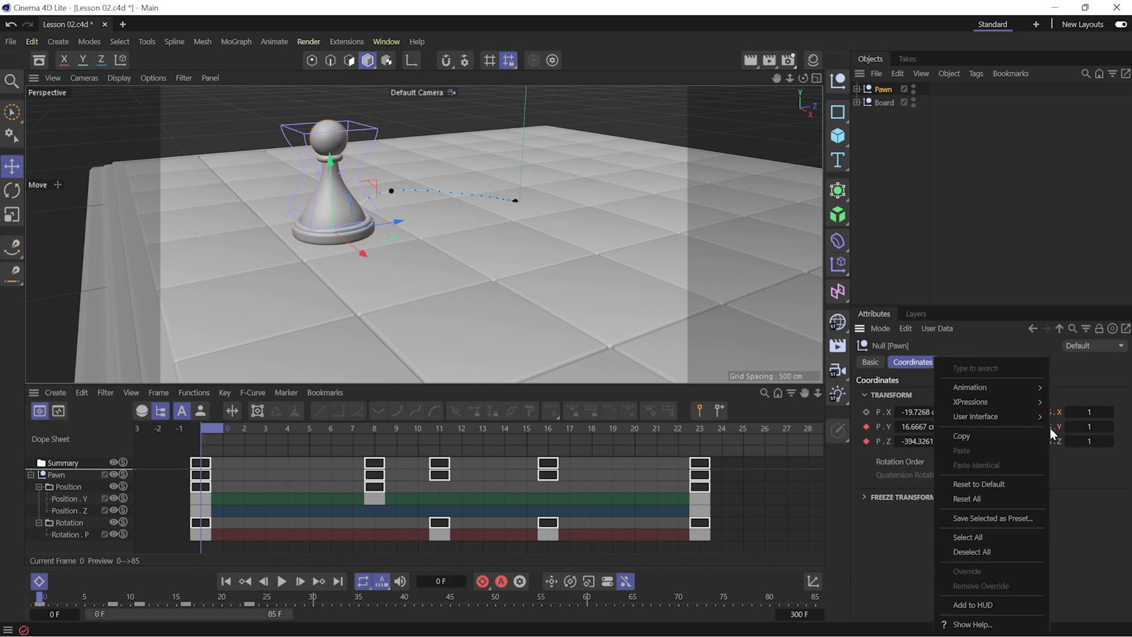
{"action": "mouse_move", "coordinate": [994, 386]}
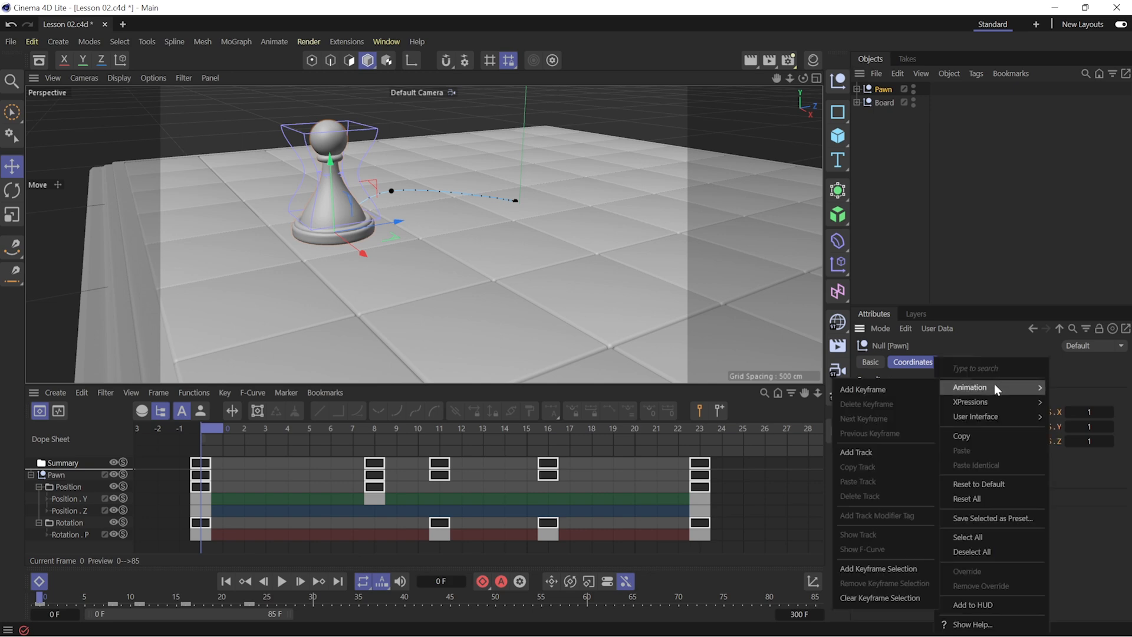
{"action": "left_click", "coordinate": [896, 457]}
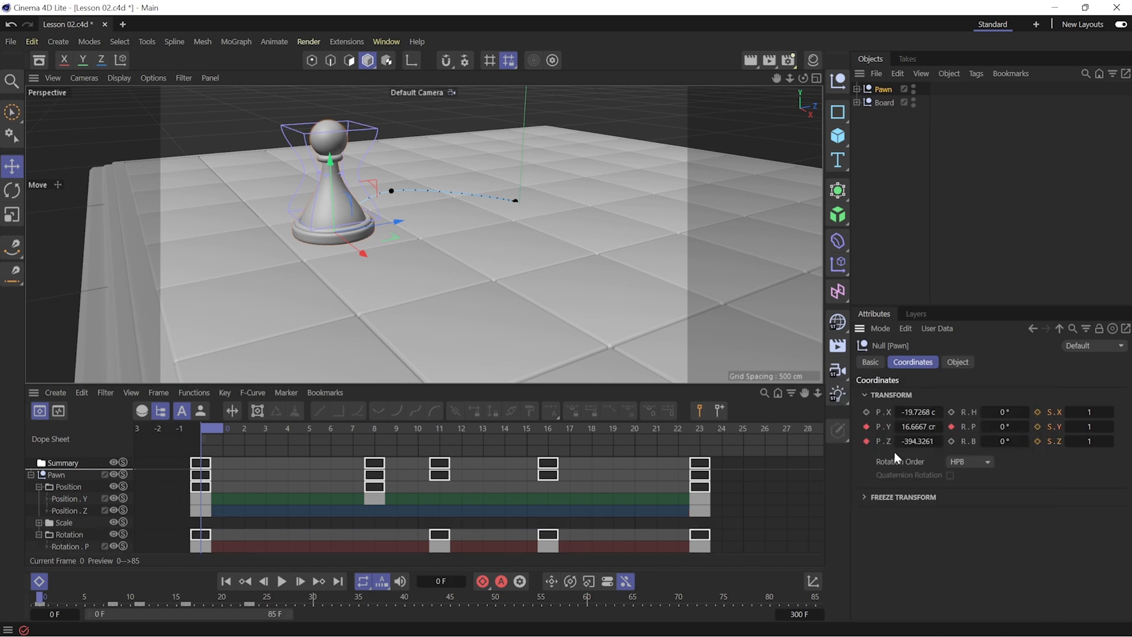
{"action": "left_click_drag", "start_coordinate": [580, 389], "coordinate": [578, 336]}
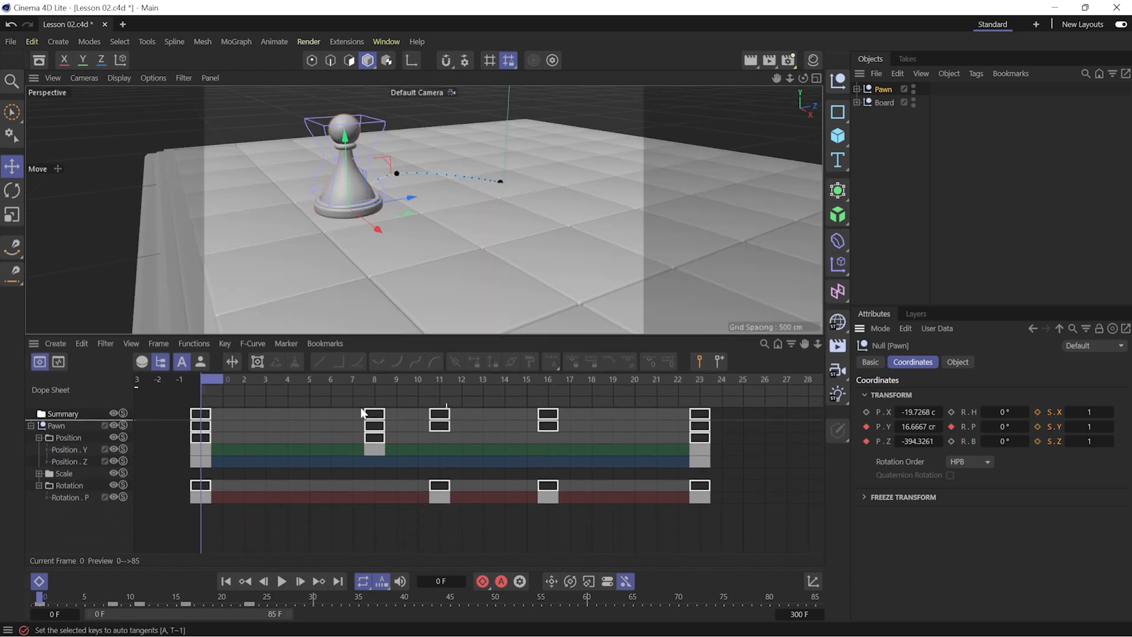
{"action": "left_click", "coordinate": [72, 473]}
{"action": "left_click", "coordinate": [39, 474]}
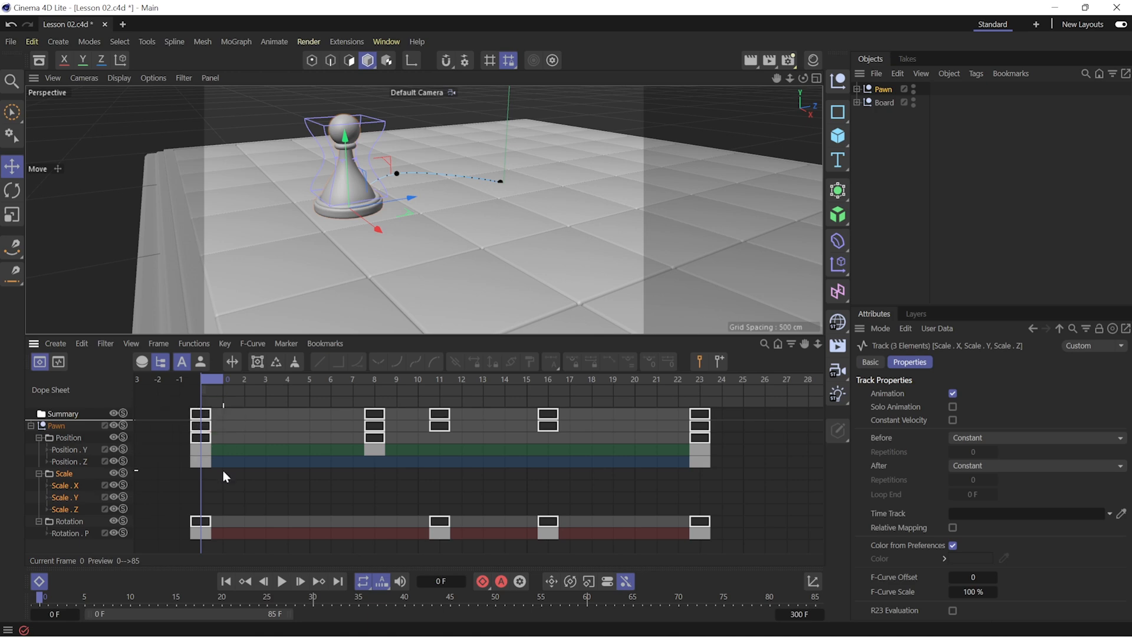
Try adding scale keys at frames 2, 6 and 9, and delete them
{"action": "left_click", "coordinate": [255, 483], "text": "ctrl"}
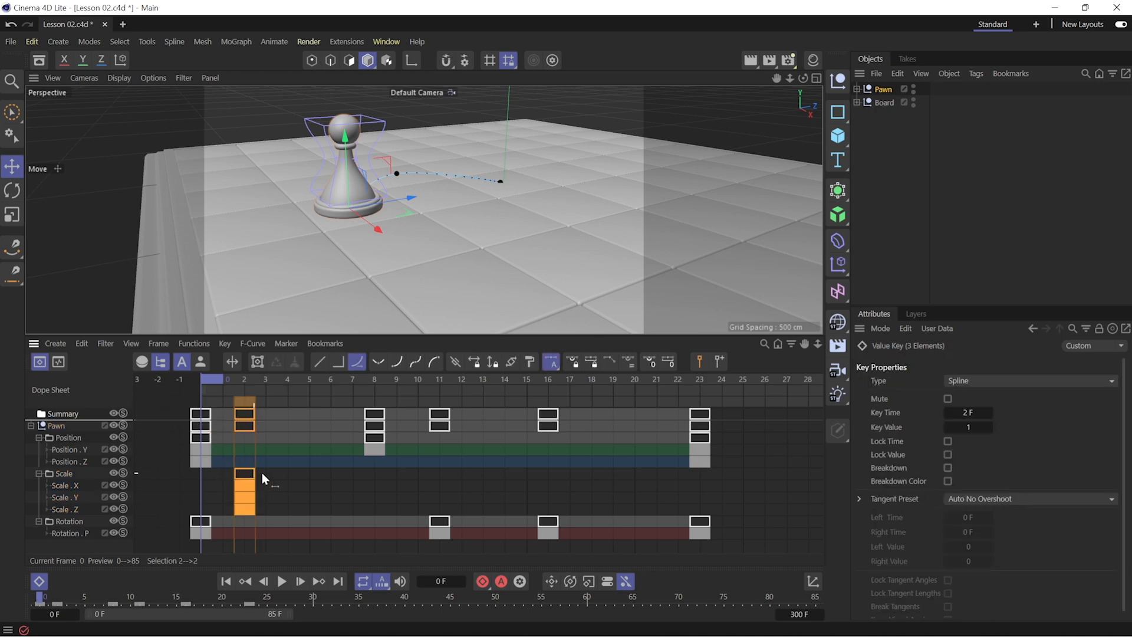
{"action": "left_click", "coordinate": [334, 473], "text": "ctrl"}
{"action": "left_click", "coordinate": [396, 475], "text": "ctrl"}
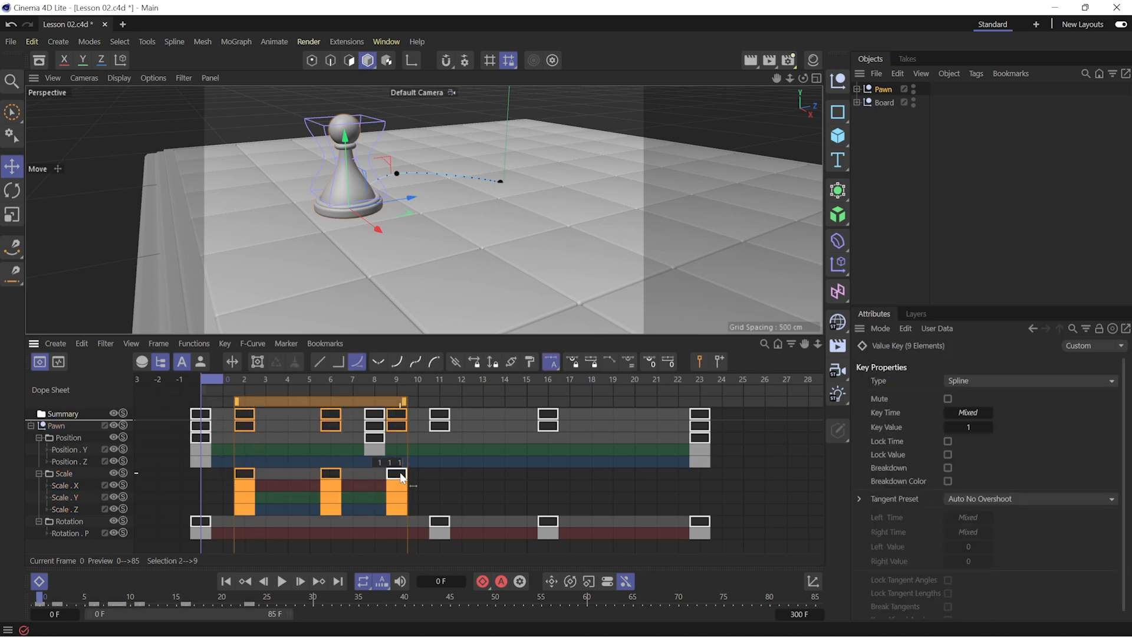
{"action": "key", "text": "Delete"}
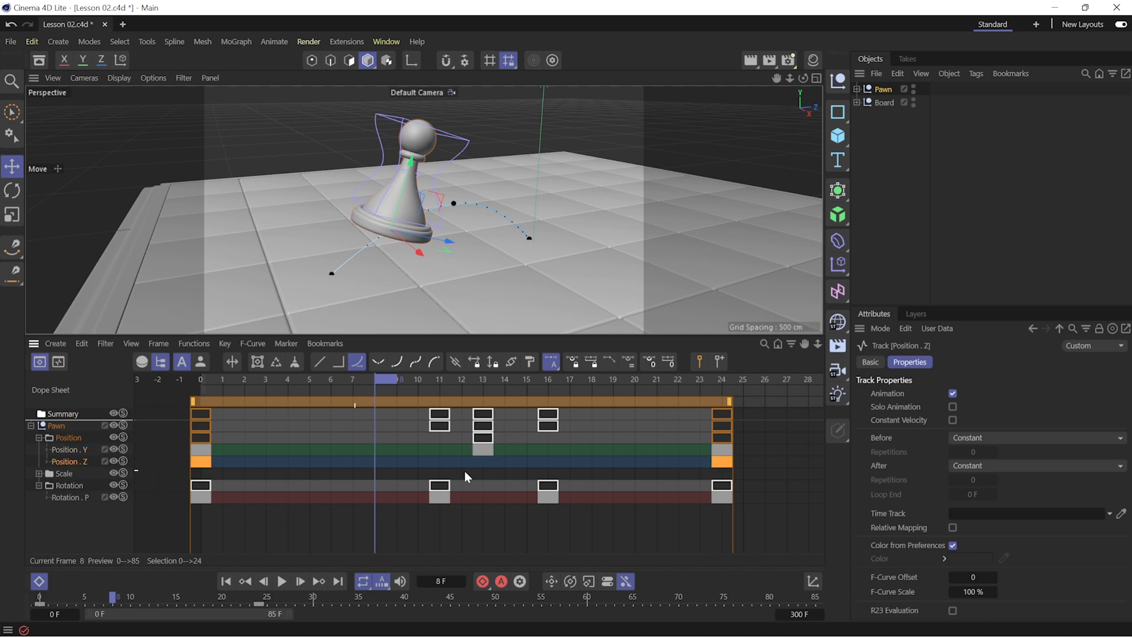
Extend the pawn's animation so its last keys fall on frame 24, and set the current frame to 13
{"action": "left_click_drag", "start_coordinate": [685, 401], "coordinate": [729, 401]}
{"action": "left_click", "coordinate": [85, 451]}
{"action": "left_click", "coordinate": [580, 379]}
{"action": "left_click", "coordinate": [483, 379]}
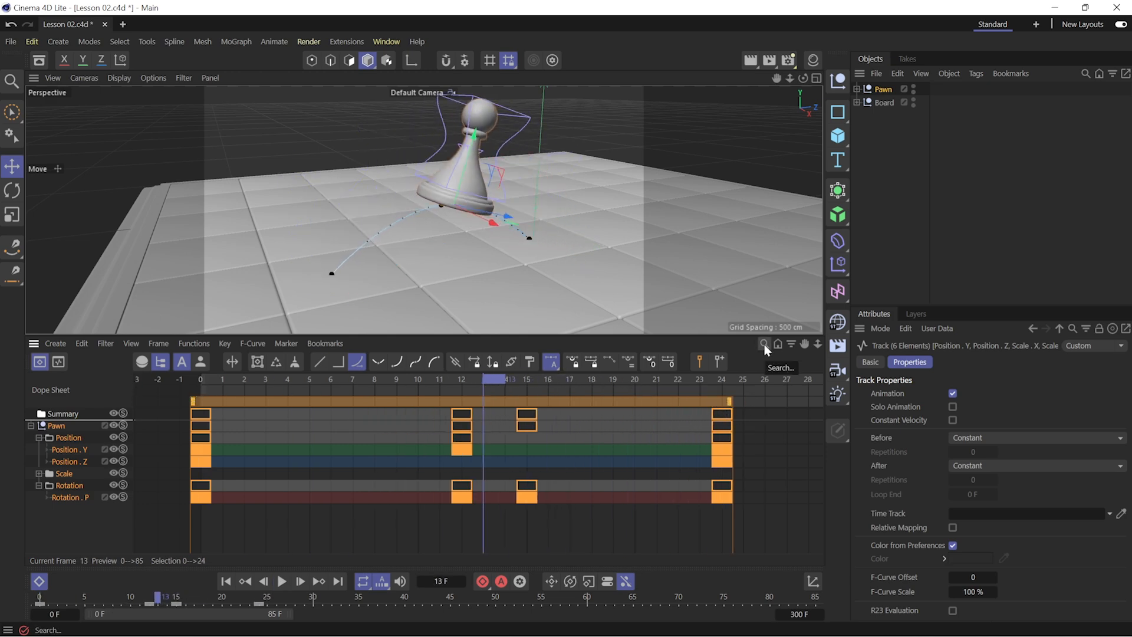
Go to frame 15 and open the value of the Rotation P key there for editing
{"action": "left_click", "coordinate": [677, 418]}
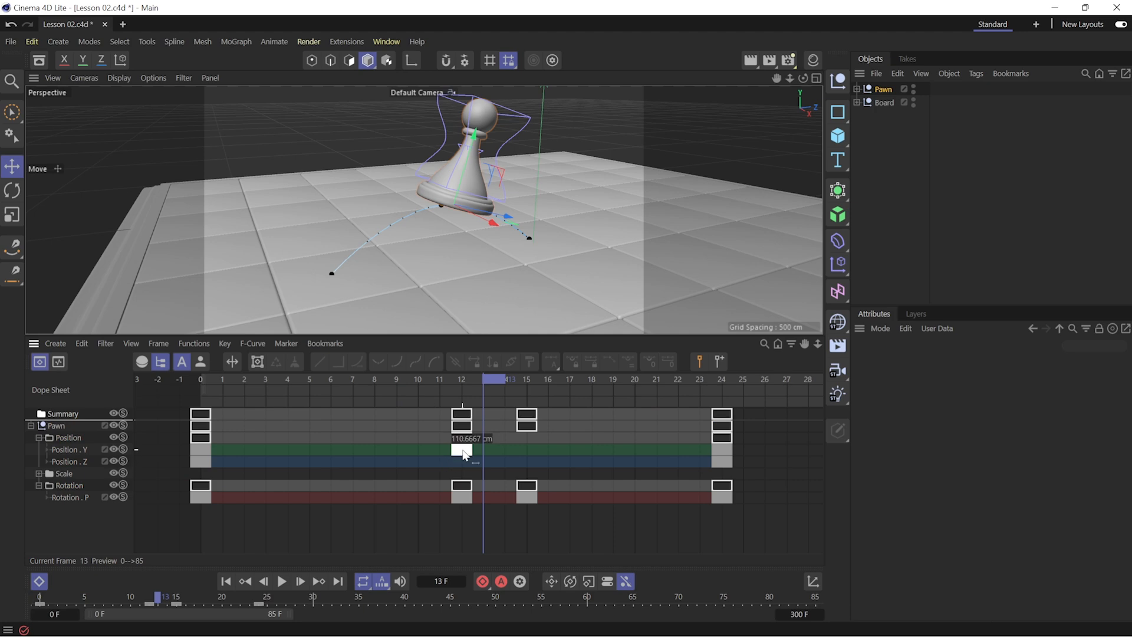
{"action": "left_click", "coordinate": [531, 408]}
{"action": "left_click", "coordinate": [530, 498]}
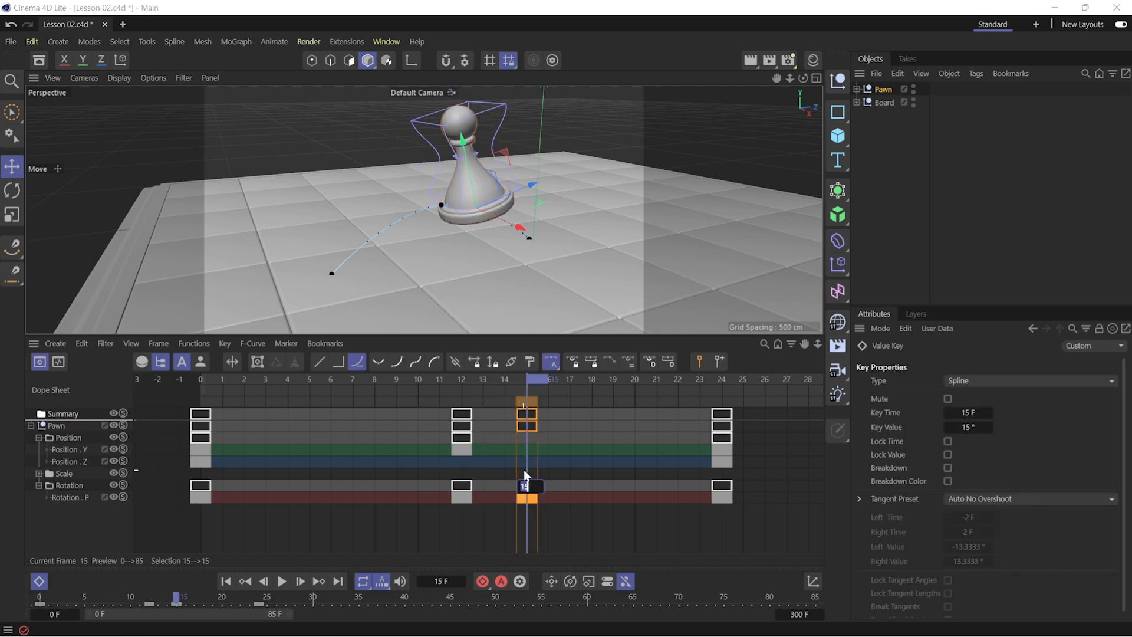
Move the Rotation P key at frame 12 to frame 9 and scrub through the animation to check the timing
{"action": "left_click", "coordinate": [462, 498]}
{"action": "left_click_drag", "start_coordinate": [462, 498], "coordinate": [410, 489]}
{"action": "left_click", "coordinate": [424, 473]}
{"action": "left_click_drag", "start_coordinate": [394, 382], "coordinate": [700, 416]}
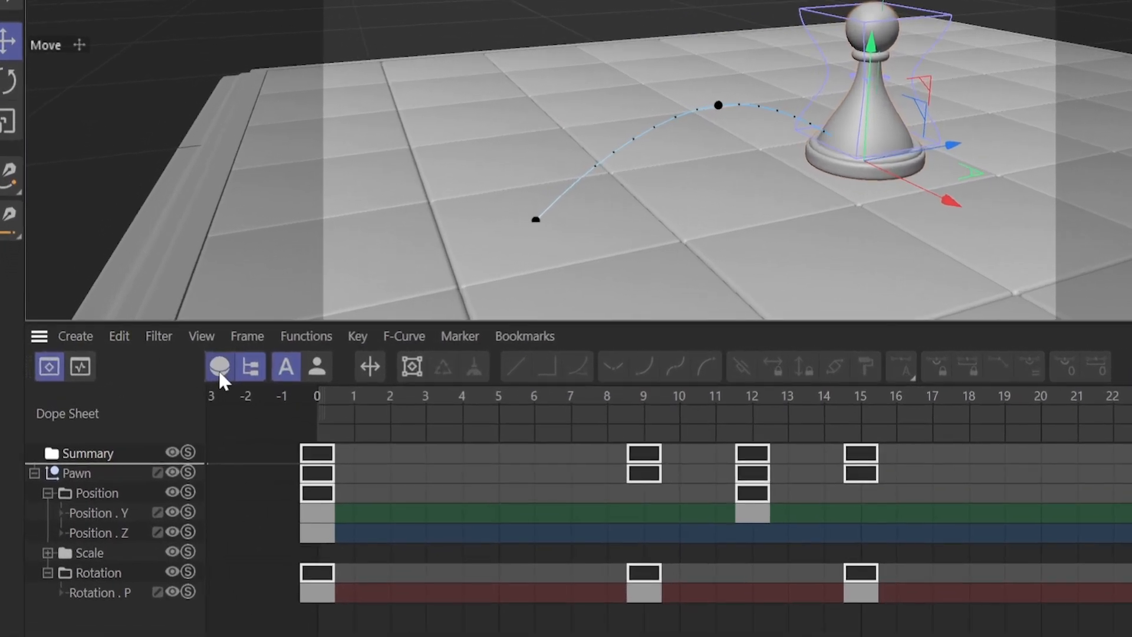
Deselect and reselect the pawn to check how the Dope Sheet follows the object selection
{"action": "left_click", "coordinate": [970, 36]}
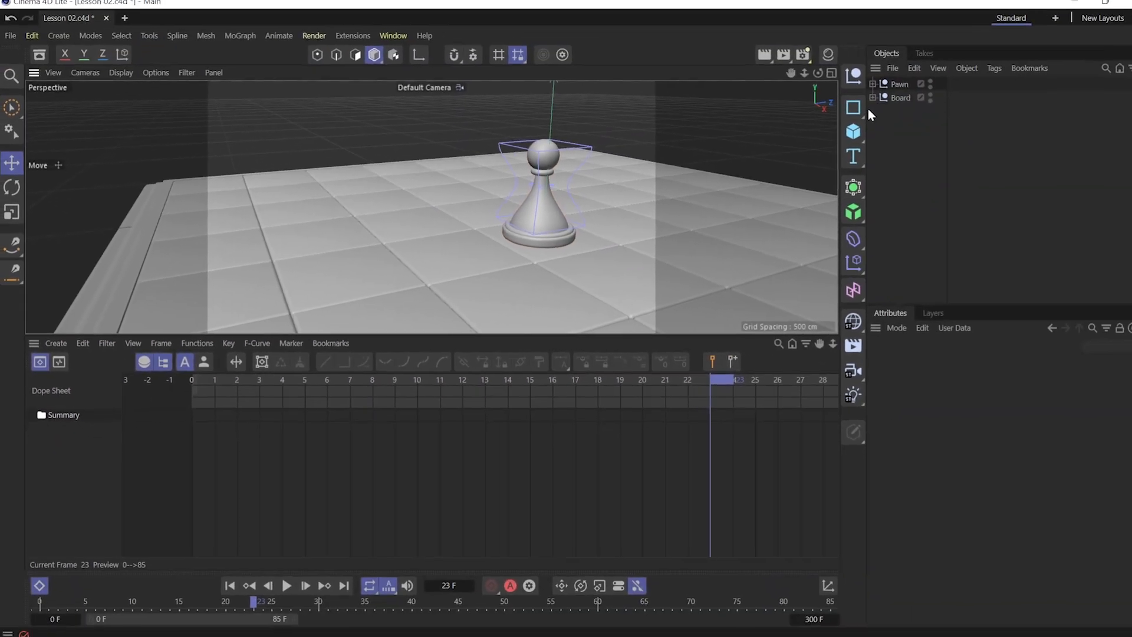
{"action": "left_click", "coordinate": [882, 89]}
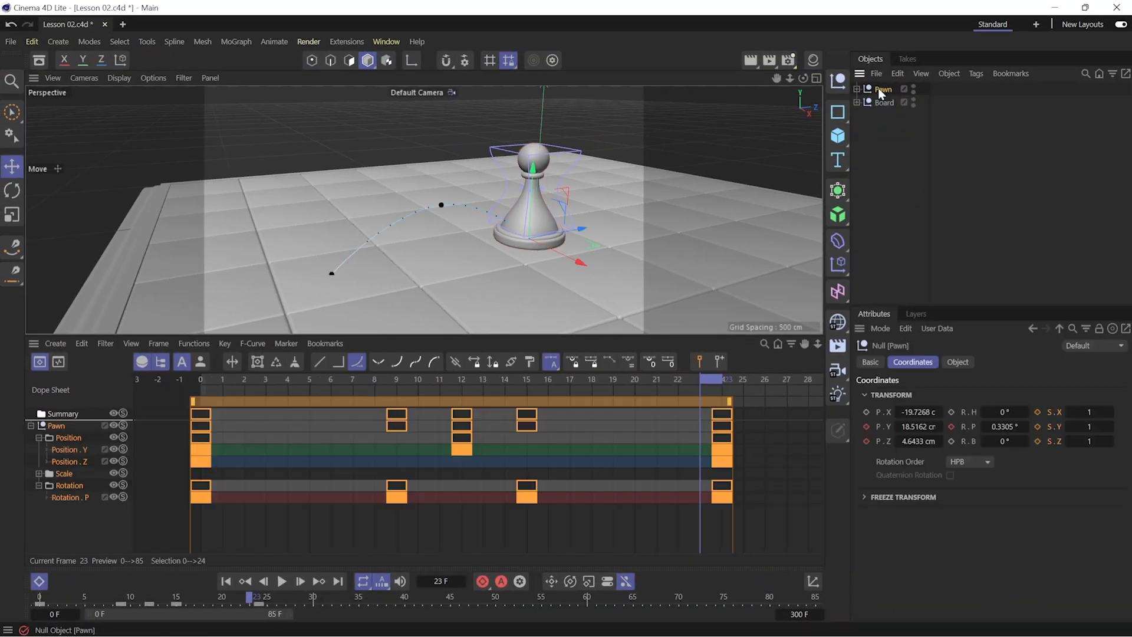
{"action": "left_click", "coordinate": [725, 144]}
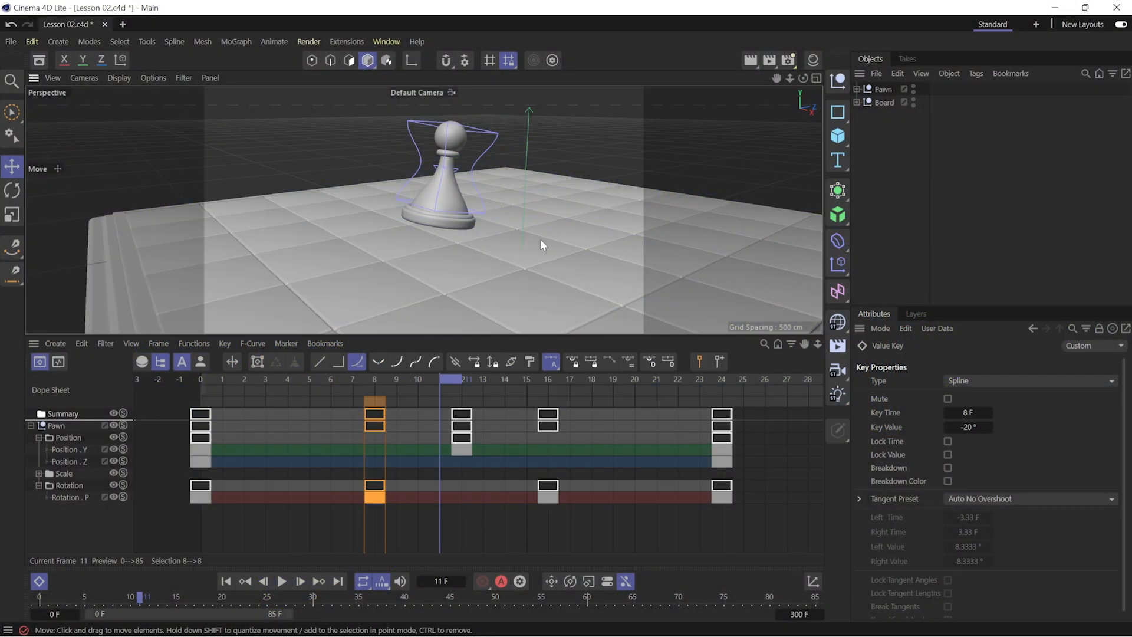
Select the Position Z track, expand its F-curve within the Dope Sheet, and scrub the animation back to frame 15
{"action": "left_click", "coordinate": [80, 458]}
{"action": "left_click", "coordinate": [48, 461]}
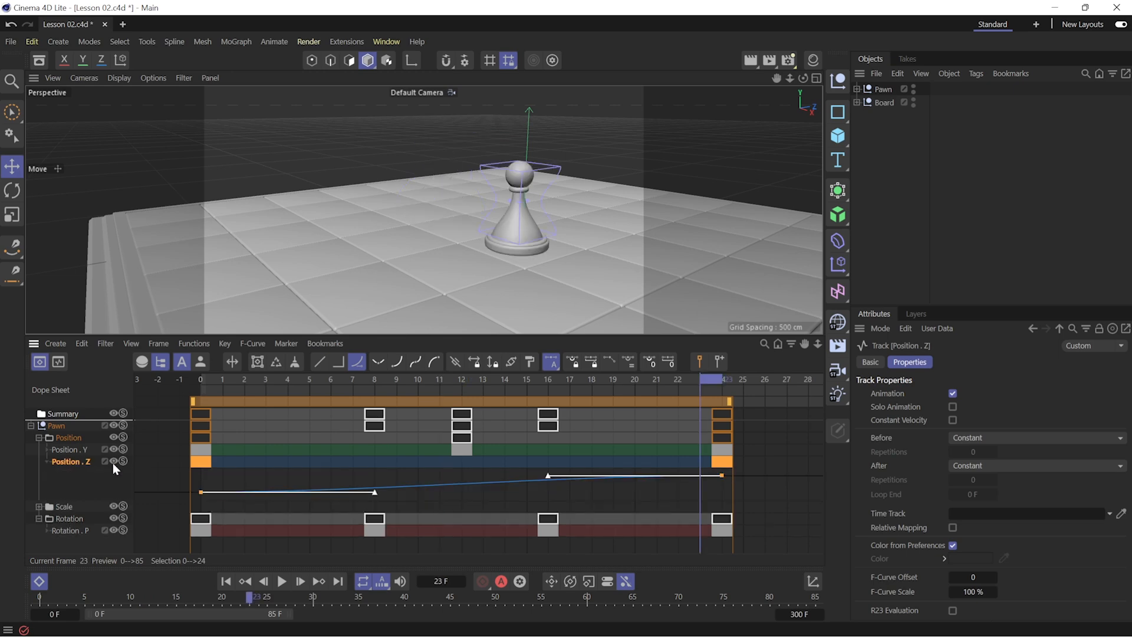
{"action": "left_click_drag", "start_coordinate": [734, 382], "coordinate": [538, 418]}
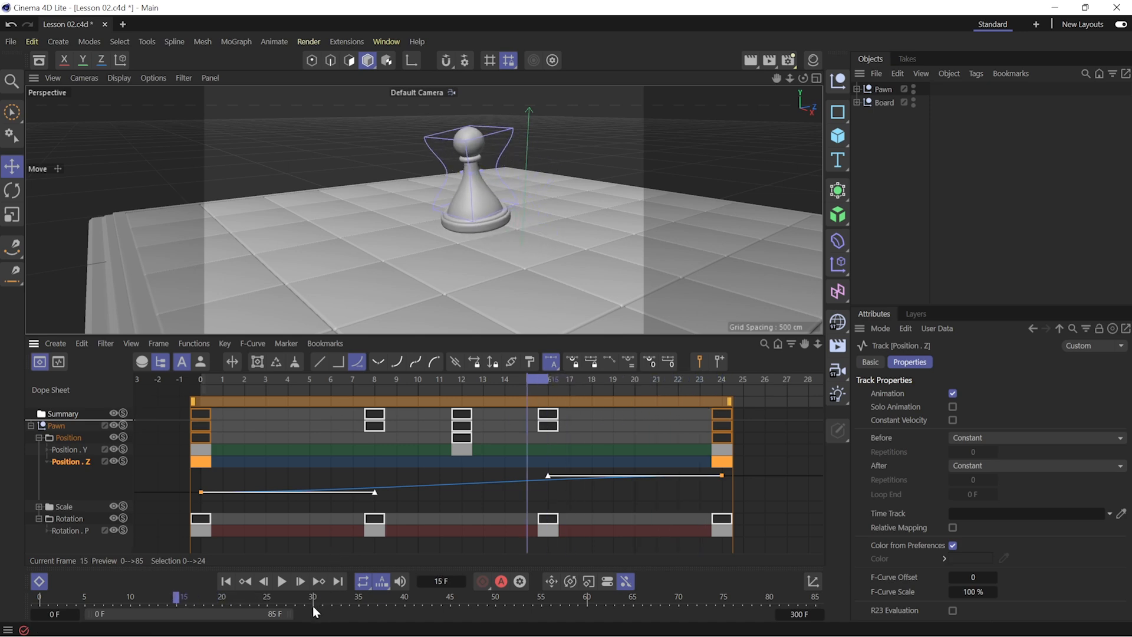
Shorten the preview range to end at frame 31 and play the animation
{"action": "left_click_drag", "start_coordinate": [287, 613], "coordinate": [170, 624]}
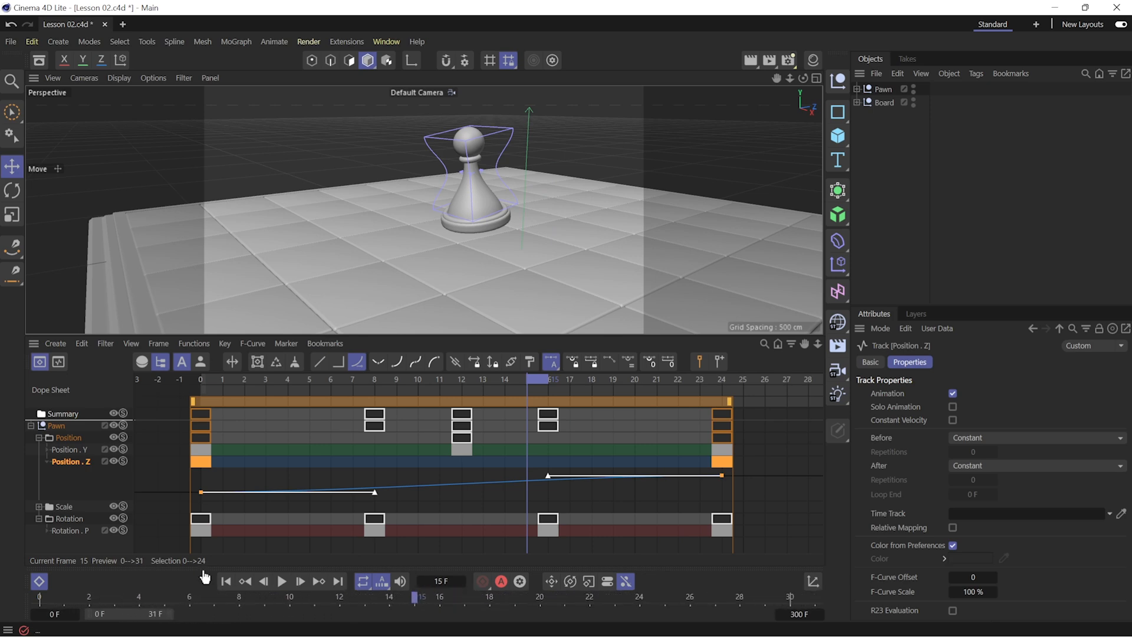
{"action": "left_click_drag", "start_coordinate": [492, 379], "coordinate": [469, 388]}
{"action": "key", "text": "F8"}
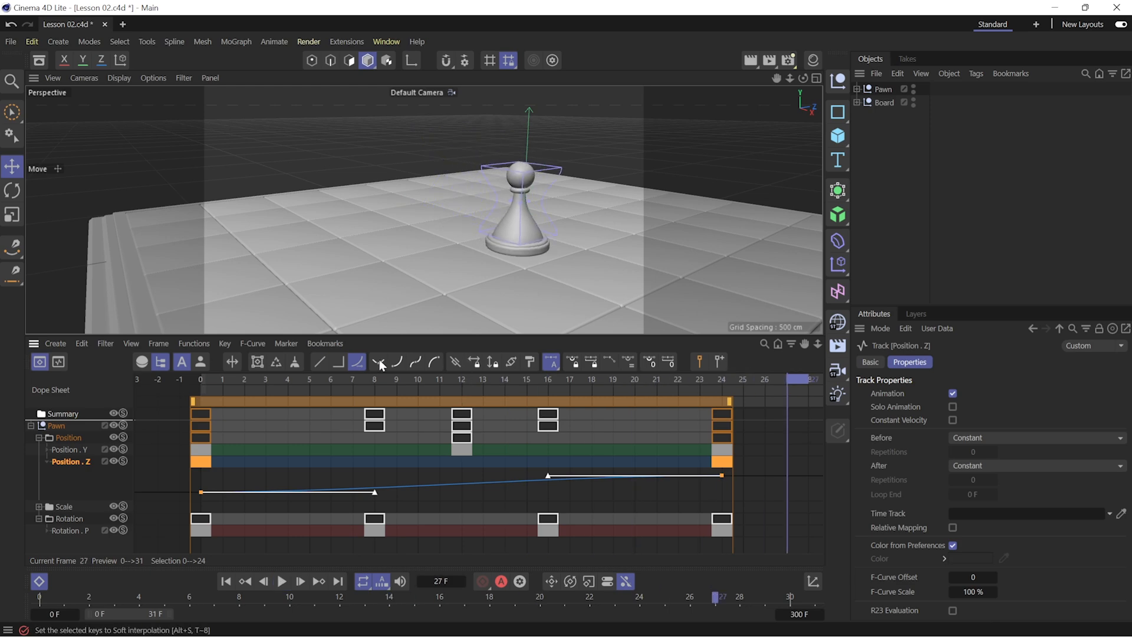
{"action": "key", "text": "F8"}
{"action": "key", "text": "F8"}
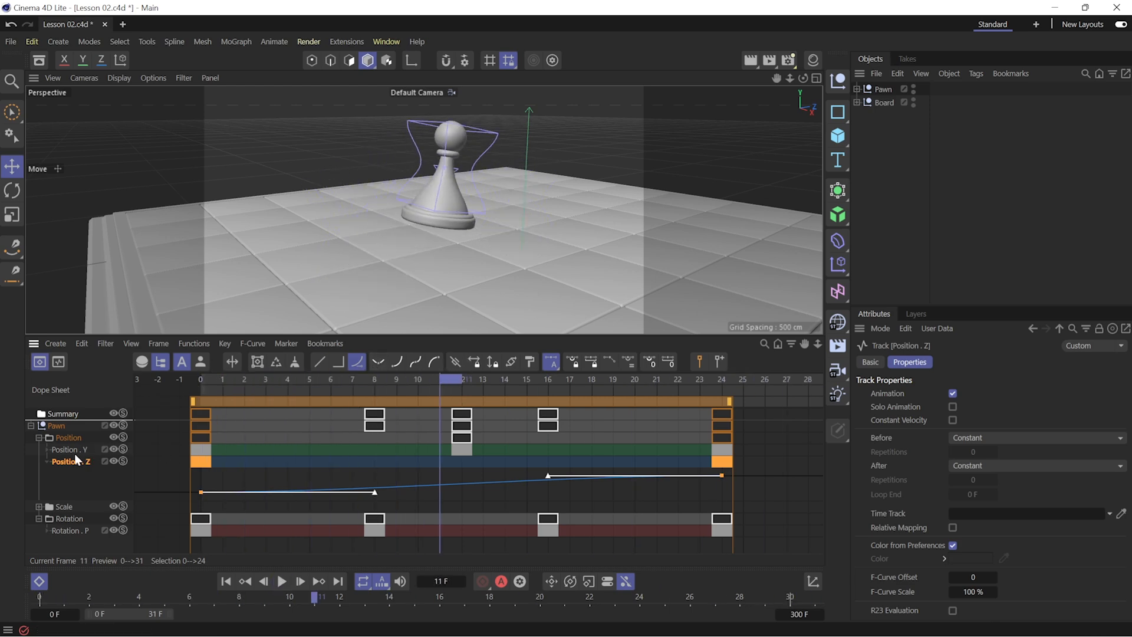
Select all of the pawn's tracks in the Dope Sheet and play the animation
{"action": "left_click", "coordinate": [70, 436]}
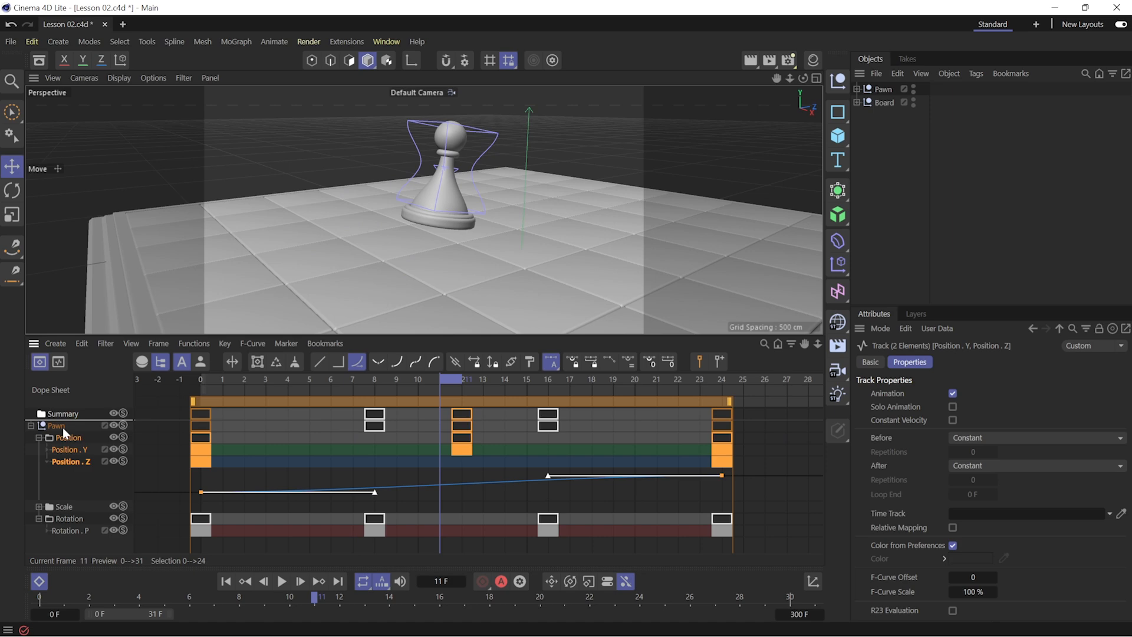
{"action": "left_click", "coordinate": [62, 427]}
{"action": "key", "text": "F8"}
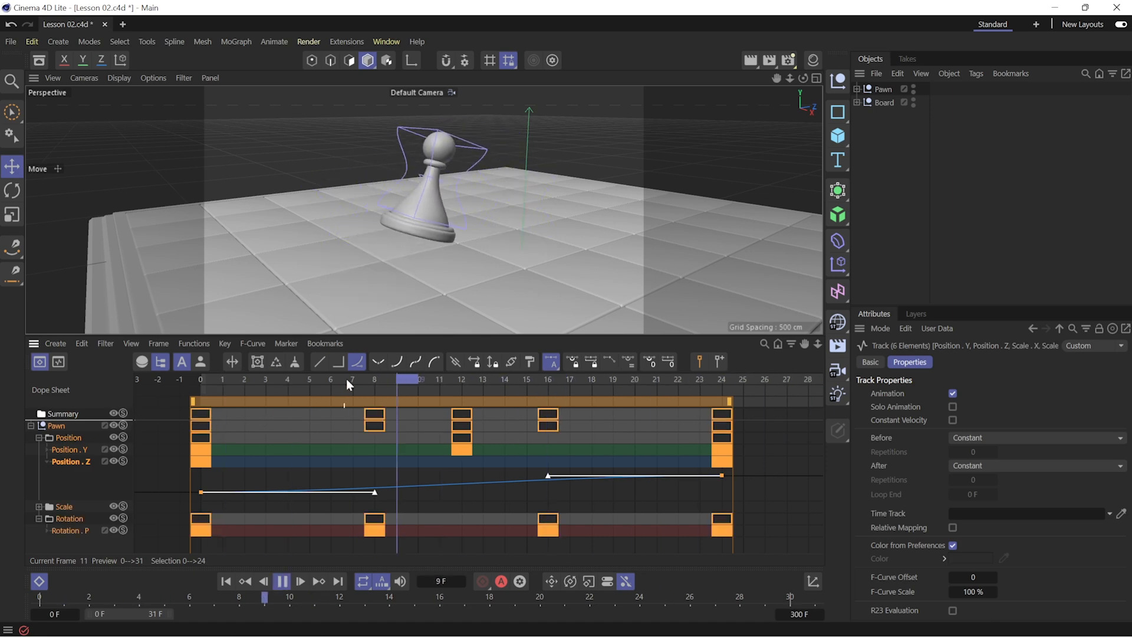
{"action": "key", "text": "F8"}
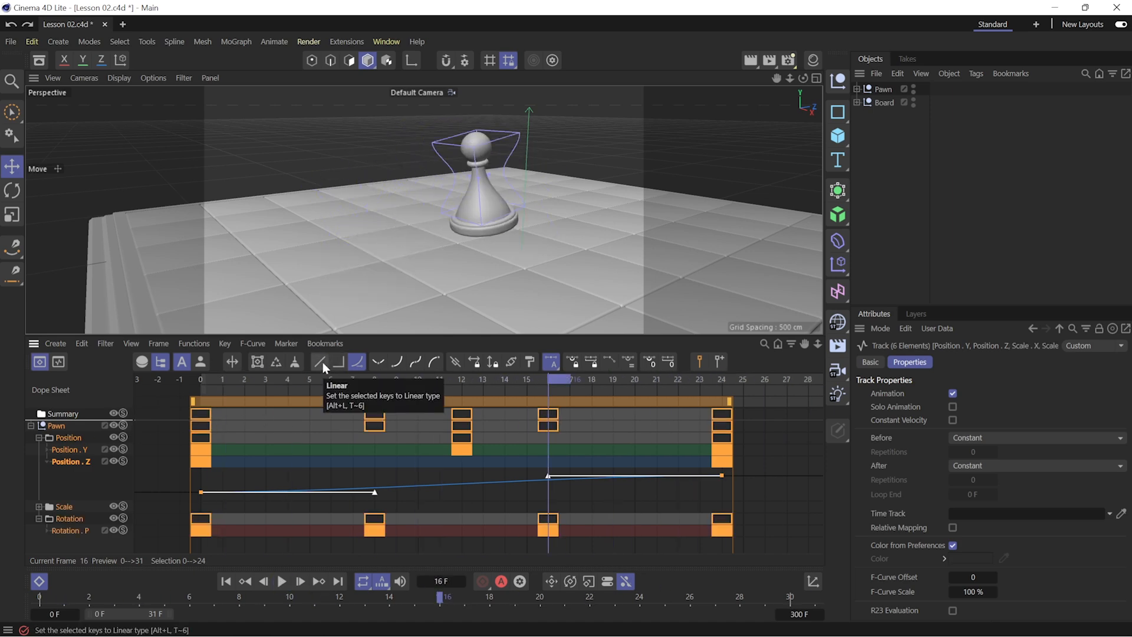
Set all of the pawn's selected keys to Linear interpolation and play the animation
{"action": "left_click", "coordinate": [323, 362]}
{"action": "key", "text": "F8"}
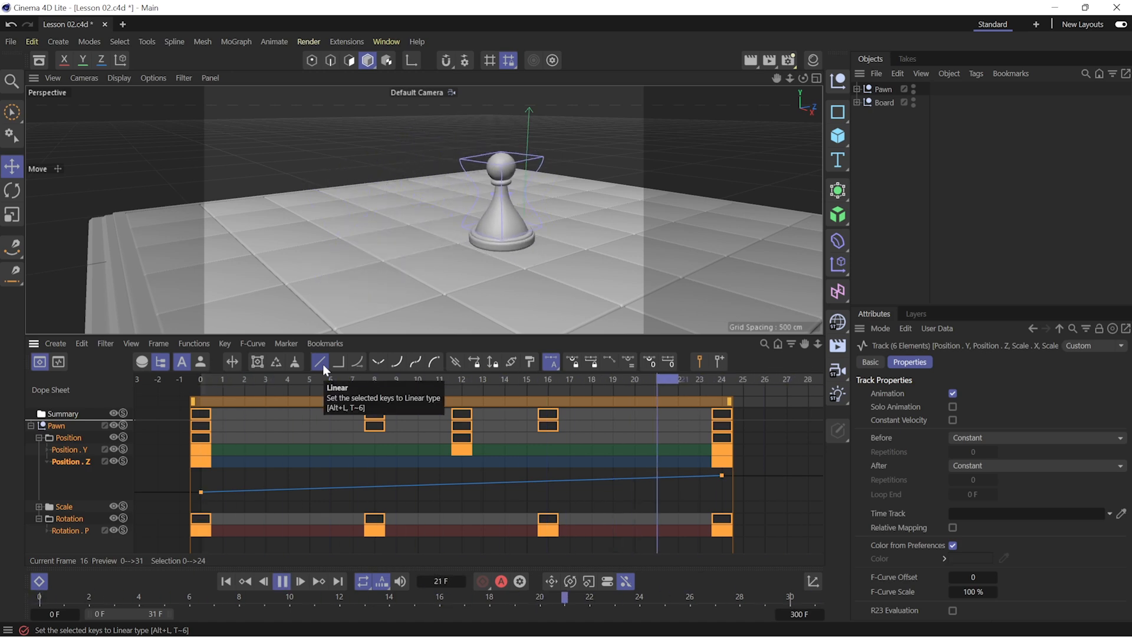
{"action": "key", "text": "F8"}
Change the selected keys to Step interpolation, play the animation, and return to frame 0
{"action": "left_click", "coordinate": [341, 364]}
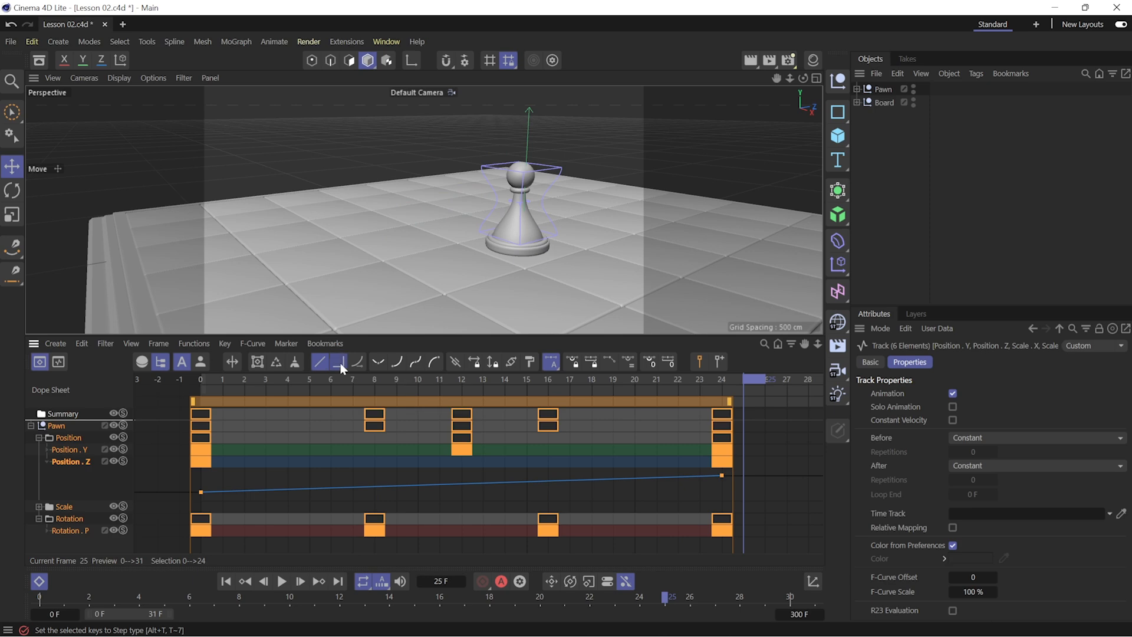
{"action": "key", "text": "F8"}
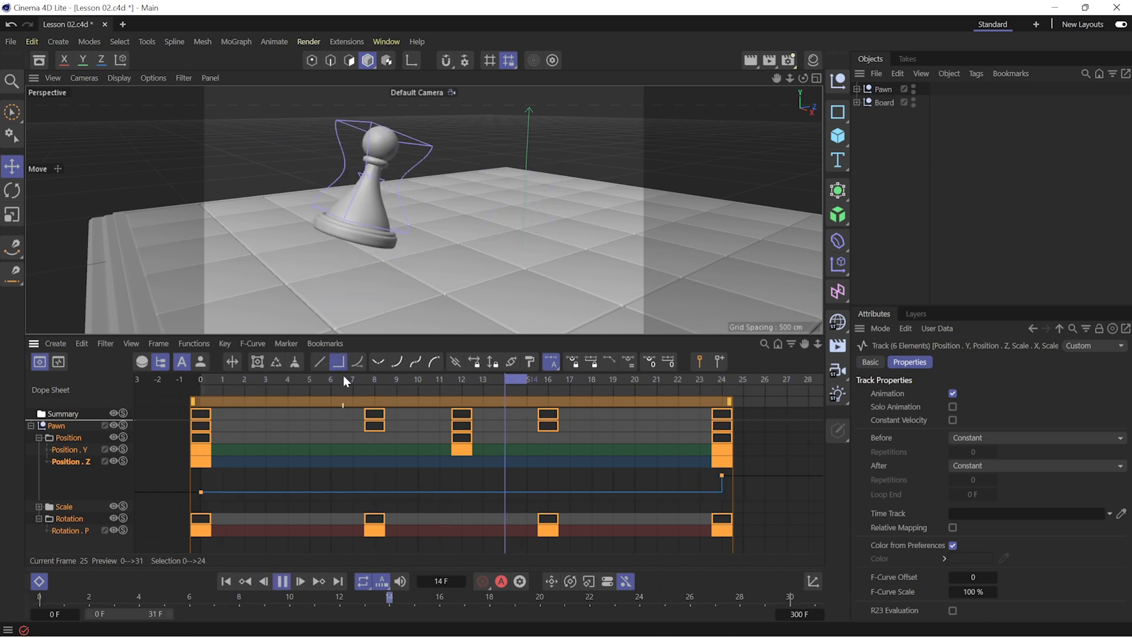
{"action": "key", "text": "shift+f"}
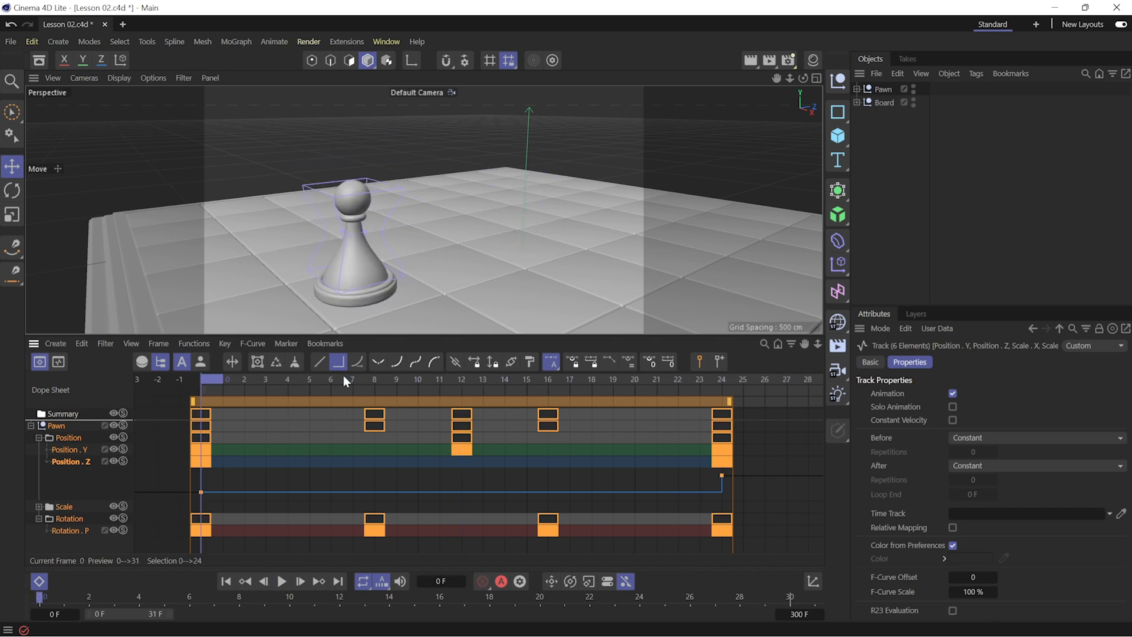
Set the selected keys to Spline interpolation, play the animation, and switch the timeline to F-Curve mode with no keys selected
{"action": "left_click", "coordinate": [358, 363]}
{"action": "key", "text": "F8"}
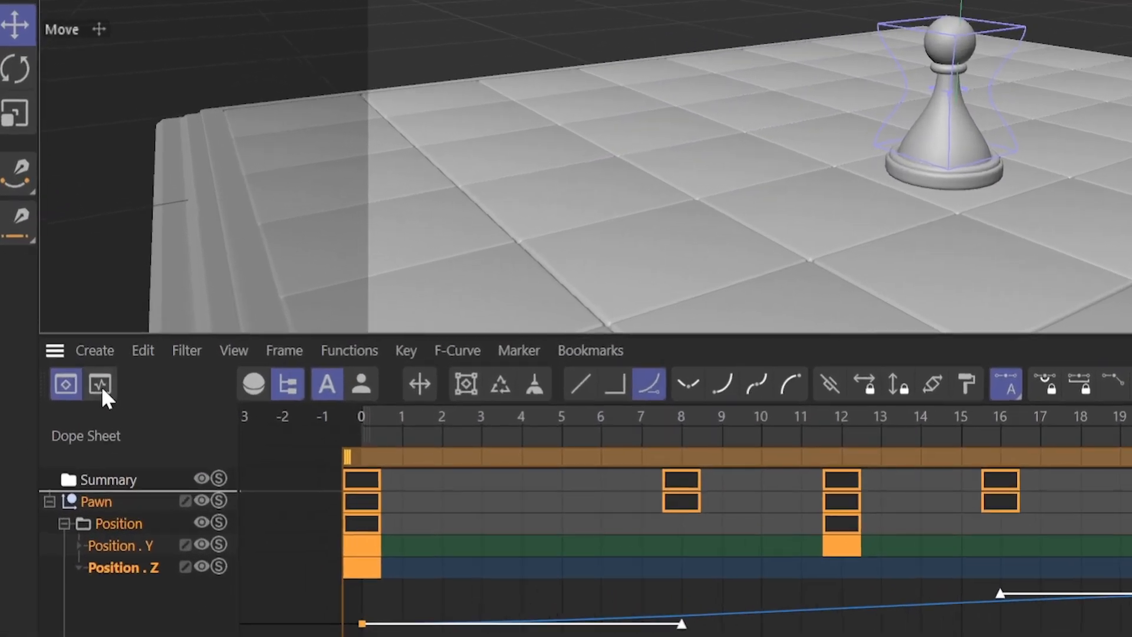
{"action": "left_click", "coordinate": [58, 362]}
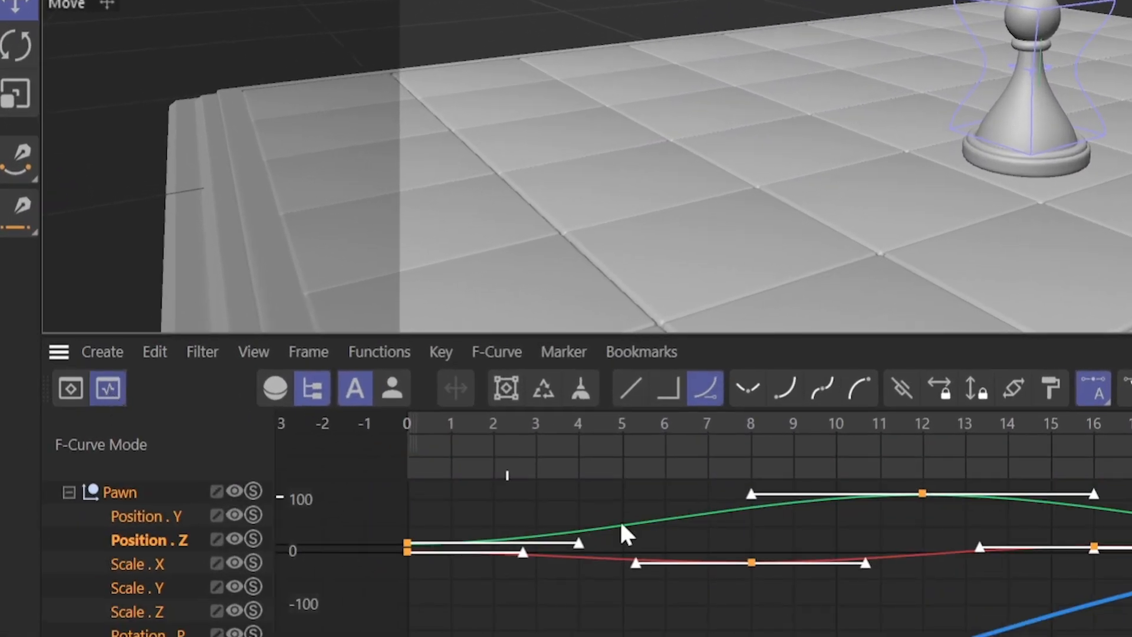
{"action": "left_click", "coordinate": [692, 606]}
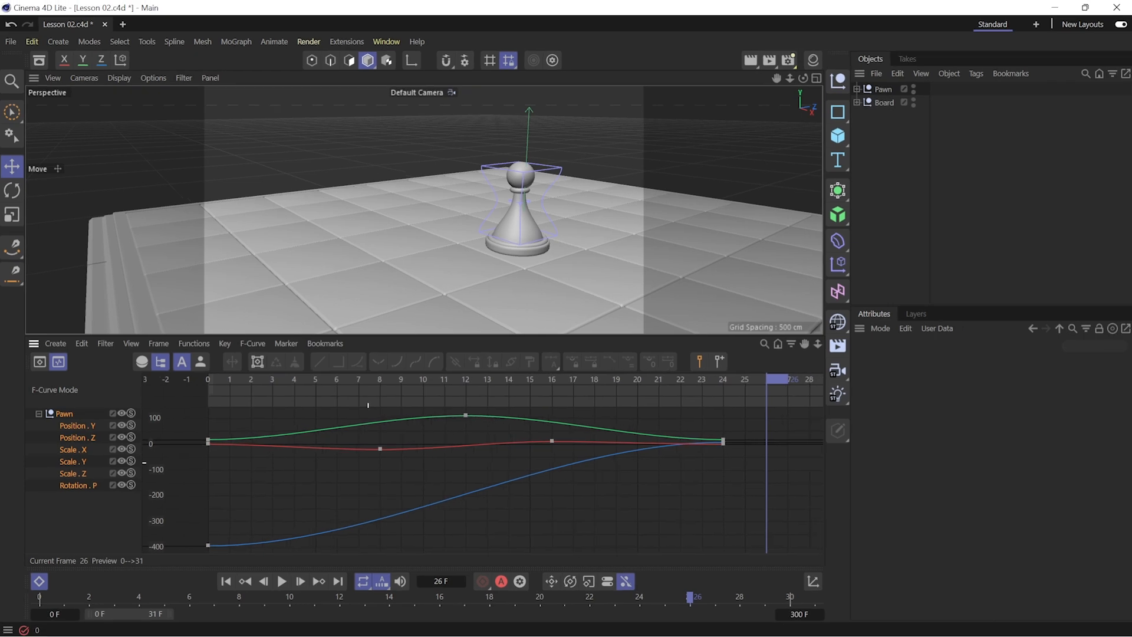
Lengthen the Position Y curve's end tangents, extending the frame 24 handle to about frame 18 and the frame 0 handle to about frame 7
{"action": "middle_click_drag", "start_coordinate": [414, 479], "coordinate": [472, 486], "text": "alt"}
{"action": "mouse_move", "coordinate": [420, 477]}
{"action": "right_mouse_down", "text": "alt"}
{"action": "mouse_move", "coordinate": [420, 504]}
{"action": "mouse_move", "coordinate": [420, 480]}
{"action": "right_mouse_up", "text": "alt"}
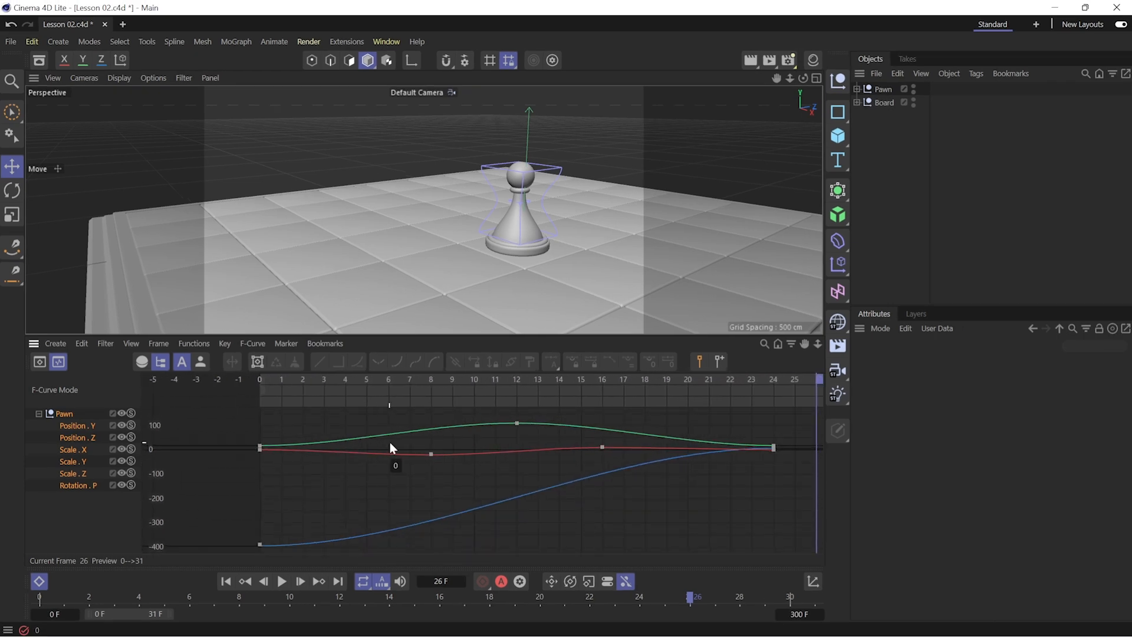
{"action": "middle_click_drag", "start_coordinate": [413, 467], "coordinate": [388, 467], "text": "alt"}
{"action": "right_click_drag", "start_coordinate": [413, 467], "coordinate": [415, 412], "text": "alt"}
{"action": "middle_click_drag", "start_coordinate": [413, 468], "coordinate": [419, 540], "text": "alt"}
{"action": "middle_click_drag", "start_coordinate": [410, 440], "coordinate": [419, 442], "text": "alt"}
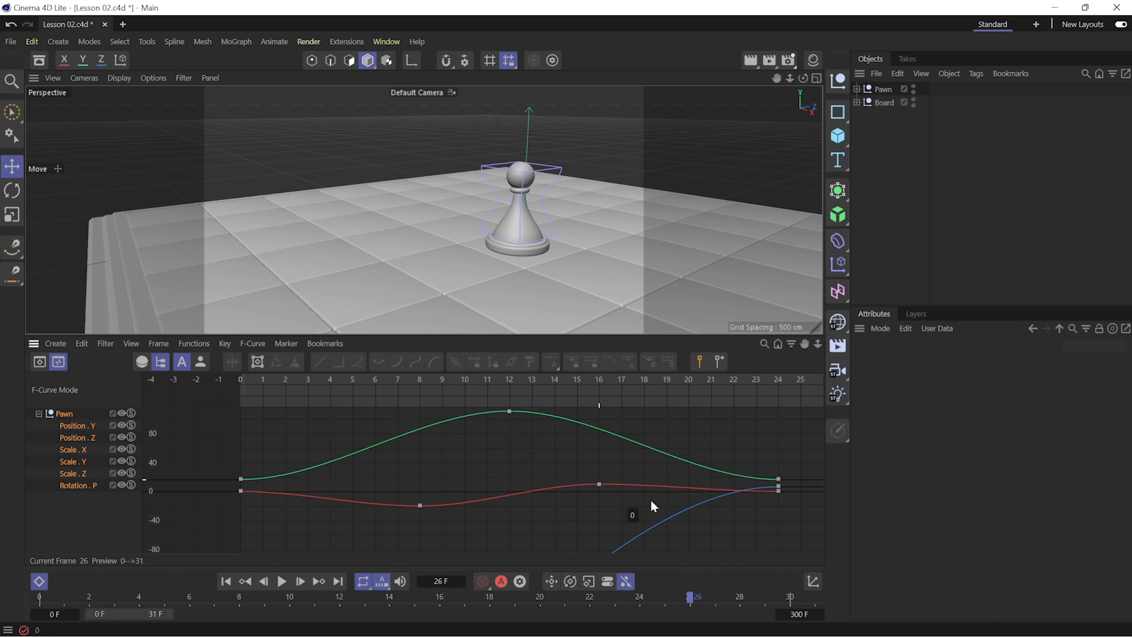
{"action": "left_click", "coordinate": [779, 479]}
{"action": "left_click_drag", "start_coordinate": [689, 478], "coordinate": [642, 478]}
{"action": "left_click", "coordinate": [241, 479]}
{"action": "left_click_drag", "start_coordinate": [332, 479], "coordinate": [399, 479]}
{"action": "left_click_drag", "start_coordinate": [258, 396], "coordinate": [501, 401]}
Tilt the tangent of the Position Y key at frame 12 to fall about 52 cm over 5 frames, scrubbing to check the motion
{"action": "left_click", "coordinate": [510, 413]}
{"action": "left_click_drag", "start_coordinate": [591, 412], "coordinate": [620, 458]}
{"action": "left_click", "coordinate": [299, 397]}
{"action": "left_click_drag", "start_coordinate": [300, 397], "coordinate": [766, 487]}
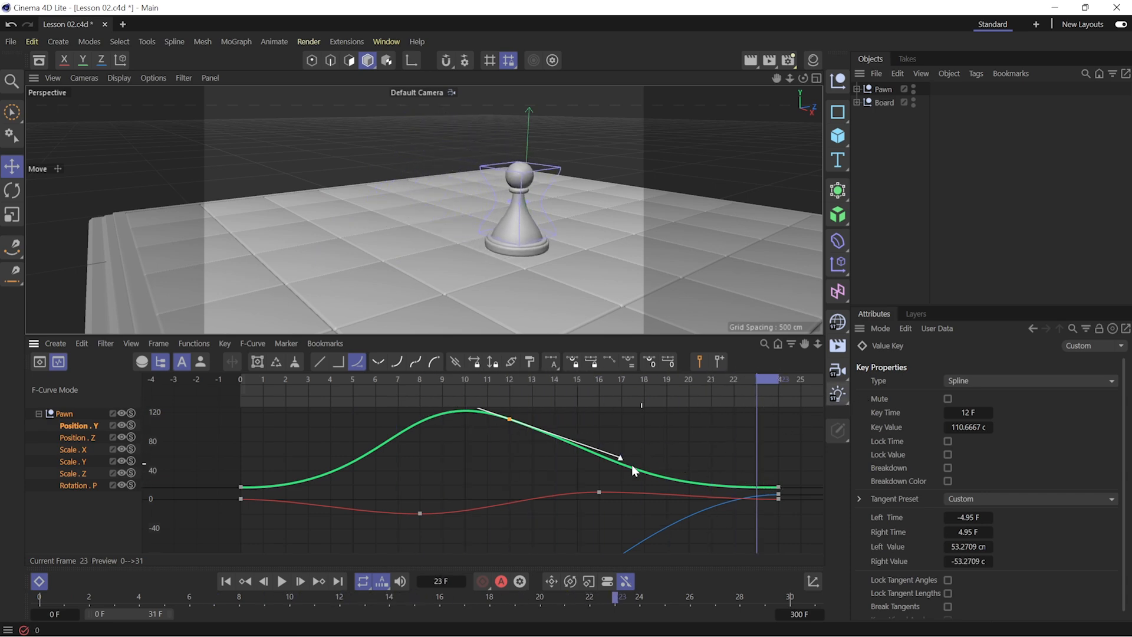
{"action": "middle_click_drag", "start_coordinate": [526, 446], "coordinate": [550, 499]}
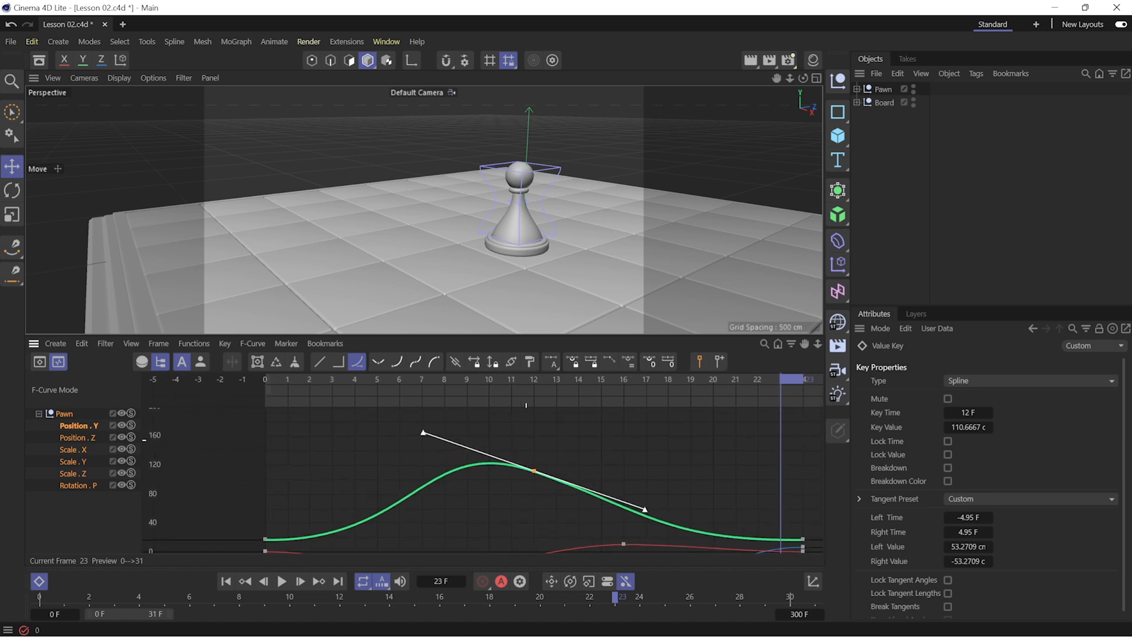
{"action": "mouse_move", "coordinate": [540, 463]}
{"action": "right_mouse_down", "text": "alt"}
{"action": "mouse_move", "coordinate": [540, 439]}
{"action": "mouse_move", "coordinate": [542, 464]}
{"action": "right_mouse_up", "text": "alt"}
{"action": "mouse_move", "coordinate": [645, 509]}
{"action": "left_mouse_down"}
{"action": "mouse_move", "coordinate": [632, 454]}
{"action": "mouse_move", "coordinate": [631, 510]}
{"action": "mouse_move", "coordinate": [618, 442]}
{"action": "mouse_move", "coordinate": [556, 520]}
{"action": "mouse_move", "coordinate": [626, 443]}
{"action": "mouse_move", "coordinate": [632, 497]}
{"action": "mouse_move", "coordinate": [649, 482]}
{"action": "mouse_move", "coordinate": [614, 484]}
{"action": "mouse_move", "coordinate": [649, 494]}
{"action": "mouse_move", "coordinate": [606, 498]}
{"action": "mouse_move", "coordinate": [626, 465]}
{"action": "mouse_move", "coordinate": [605, 497]}
{"action": "mouse_move", "coordinate": [602, 467]}
{"action": "mouse_move", "coordinate": [593, 486]}
{"action": "mouse_move", "coordinate": [646, 477]}
{"action": "mouse_move", "coordinate": [627, 499]}
{"action": "left_mouse_up"}
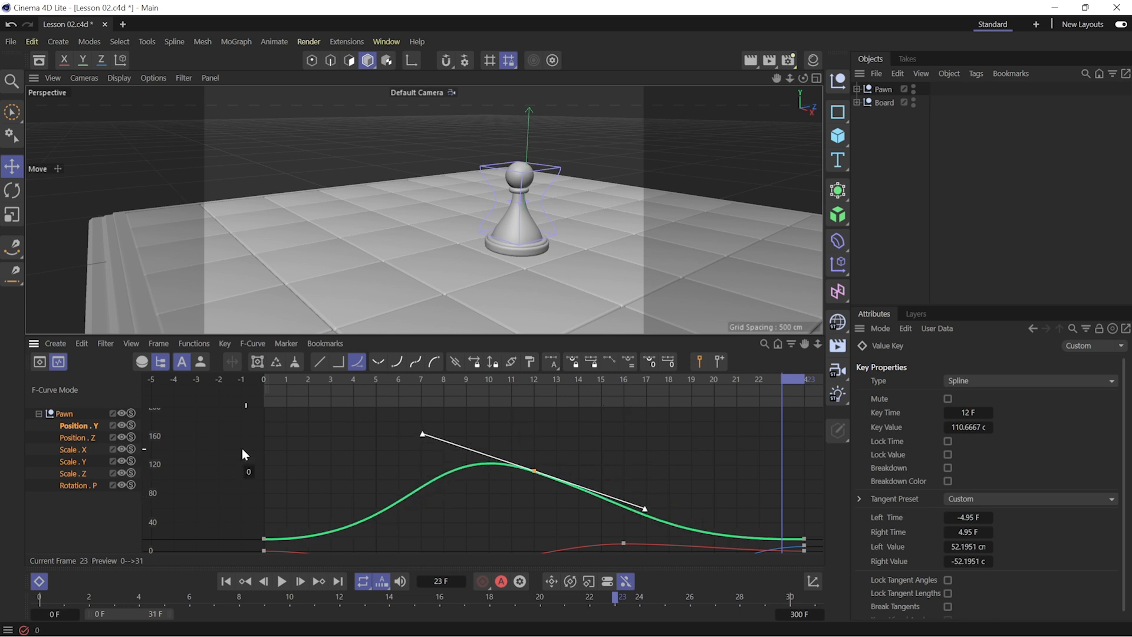
Show only the Position Y curve, select its three keys, and try the Linear, Soft and easing interpolation presets on them
{"action": "left_click", "coordinate": [87, 425]}
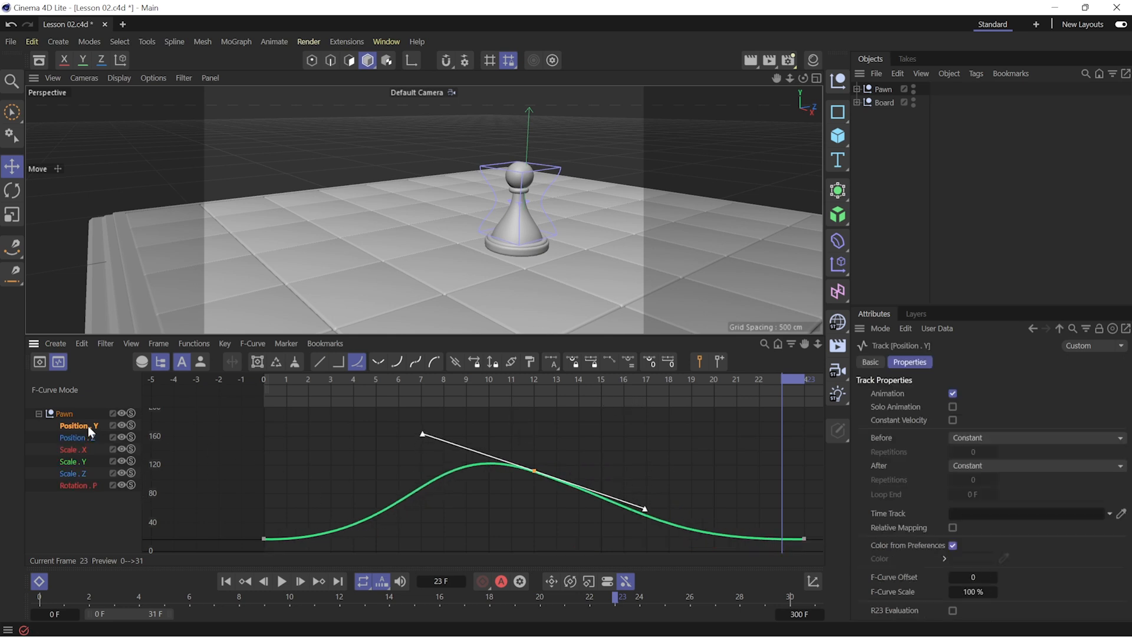
{"action": "left_click", "coordinate": [378, 360]}
{"action": "left_click_drag", "start_coordinate": [810, 455], "coordinate": [262, 551]}
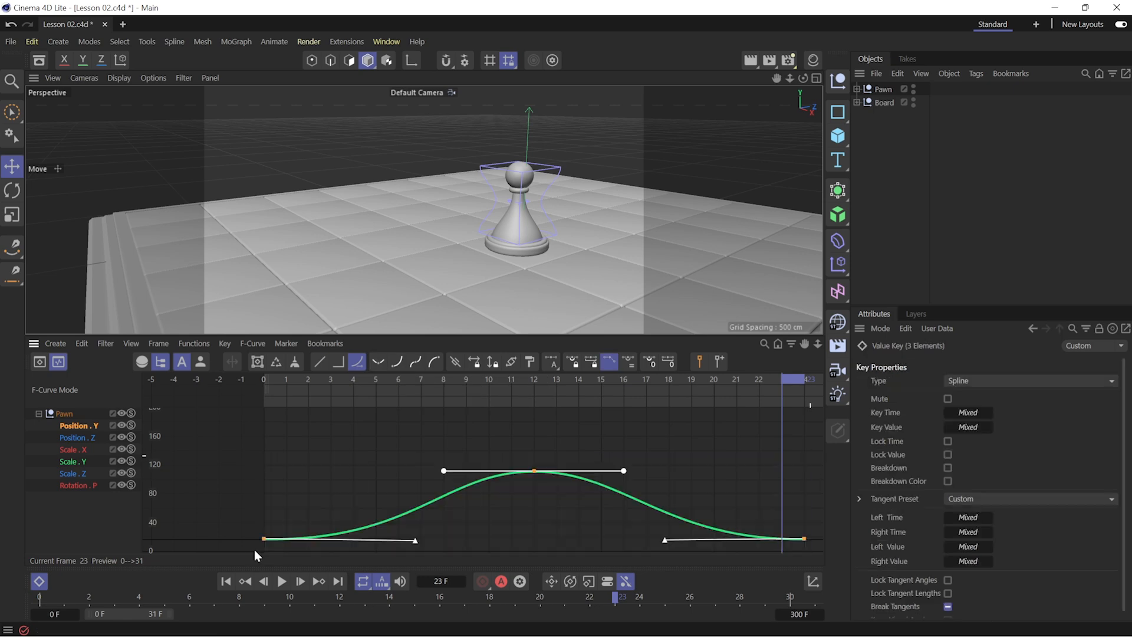
{"action": "left_click", "coordinate": [318, 361]}
{"action": "left_click", "coordinate": [416, 364]}
{"action": "left_click", "coordinate": [379, 360]}
{"action": "left_click", "coordinate": [400, 361]}
{"action": "left_click", "coordinate": [436, 362]}
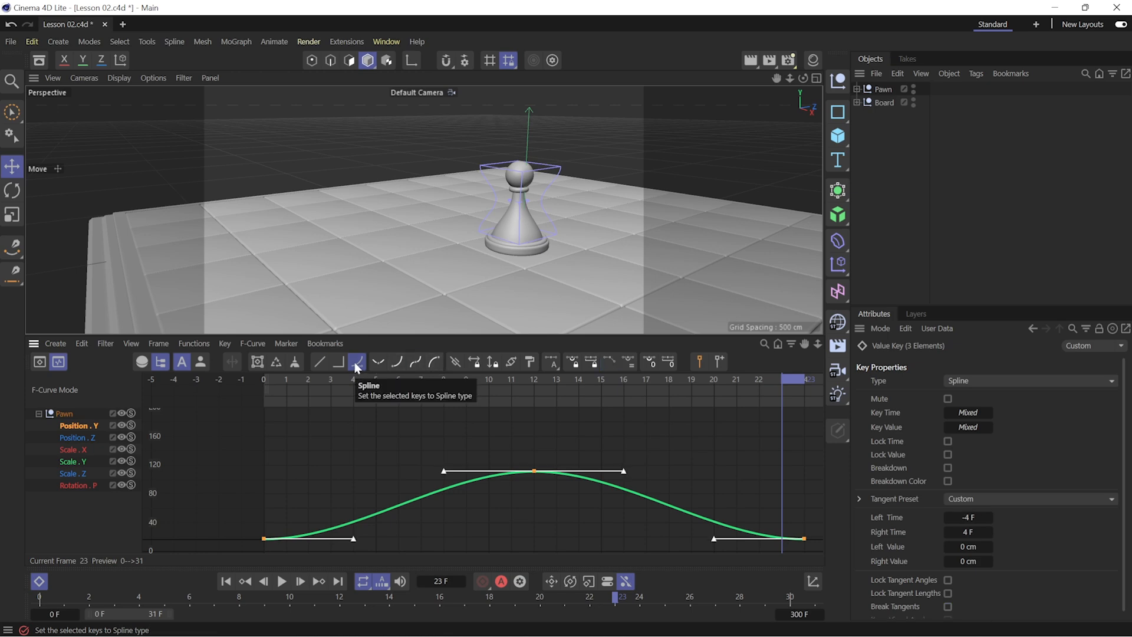
Set the frame 12 Position Y key's tangent times to -3 F and 3 F and its tangent values to -15 cm and 15 cm
{"action": "left_click", "coordinate": [534, 470]}
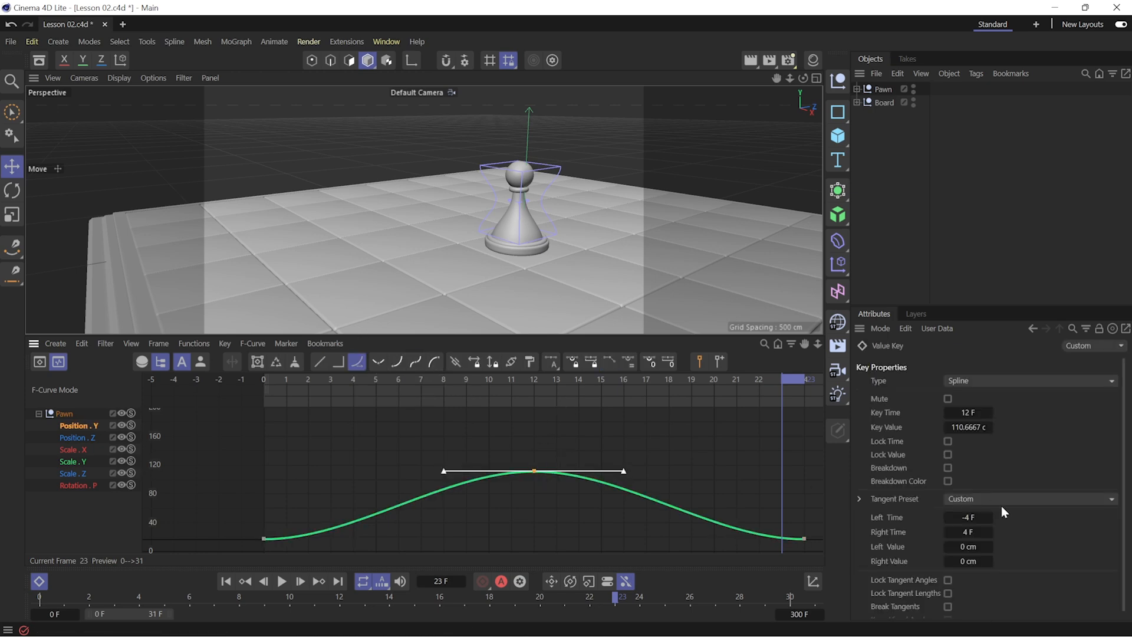
{"action": "left_click", "coordinate": [1025, 499]}
{"action": "left_click", "coordinate": [1021, 523]}
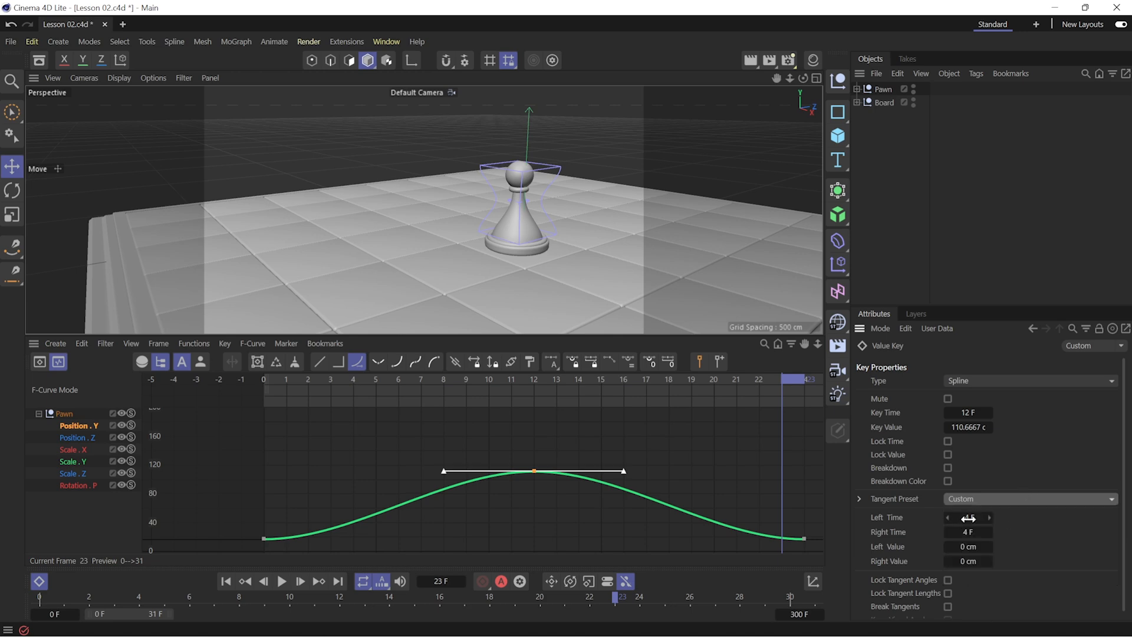
{"action": "left_click_drag", "start_coordinate": [969, 517], "coordinate": [970, 546]}
{"action": "mouse_move", "coordinate": [969, 561]}
{"action": "left_mouse_down"}
{"action": "mouse_move", "coordinate": [983, 561]}
{"action": "mouse_move", "coordinate": [970, 561]}
{"action": "left_mouse_up"}
Set the frame 12 key's tangent times to -6 F and 6 F, and leave Break Tangents off
{"action": "left_click", "coordinate": [946, 605]}
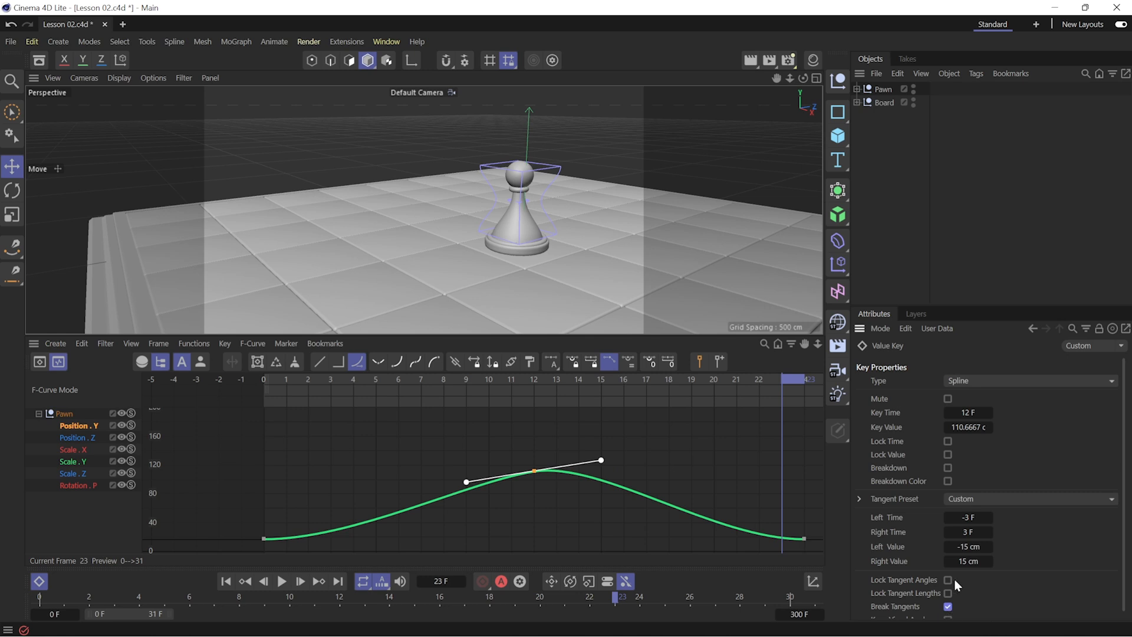
{"action": "left_click_drag", "start_coordinate": [969, 517], "coordinate": [978, 531]}
{"action": "left_click", "coordinate": [947, 605]}
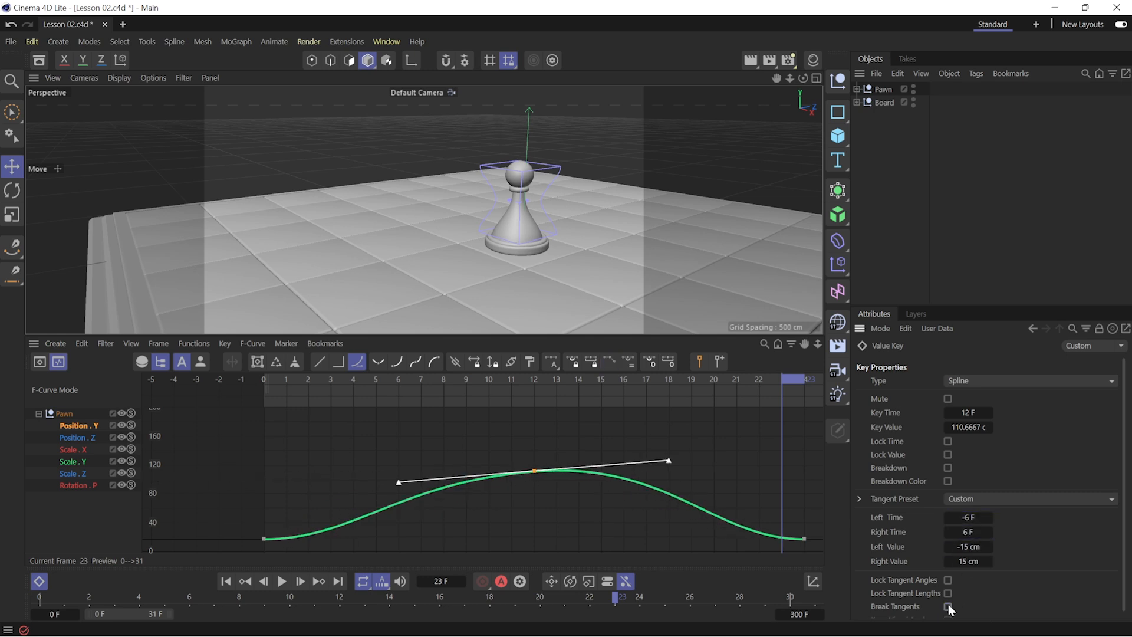
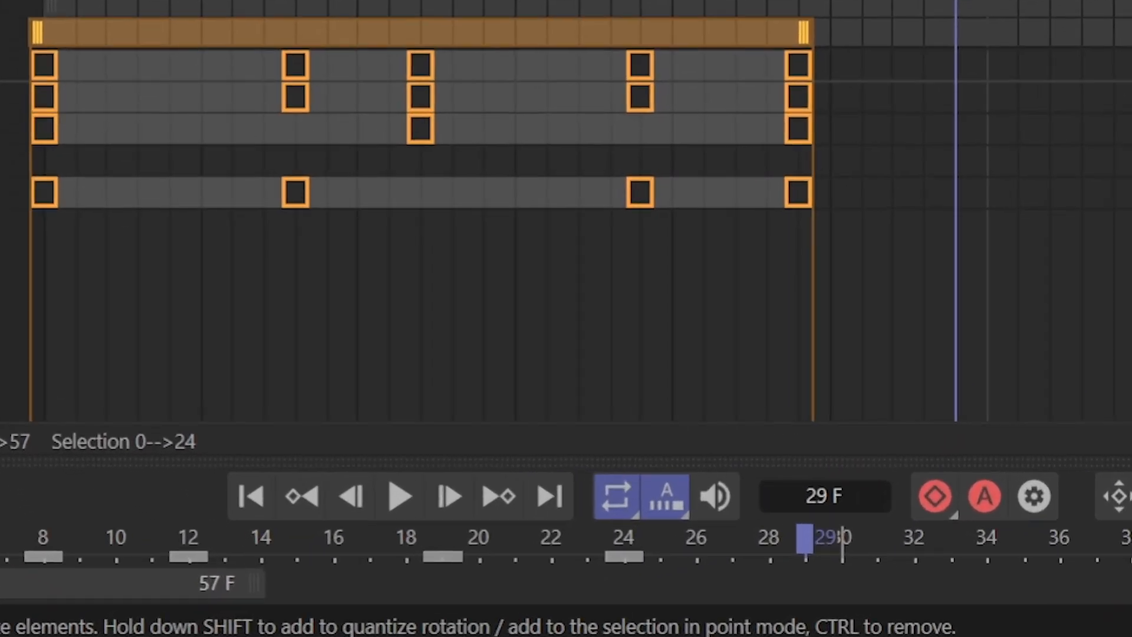
Deselect the keys, shorten the preview range to end at frame 34, and play the animation from frame 0
{"action": "left_click", "coordinate": [1051, 166]}
{"action": "left_click_drag", "start_coordinate": [918, 7], "coordinate": [1131, 27]}
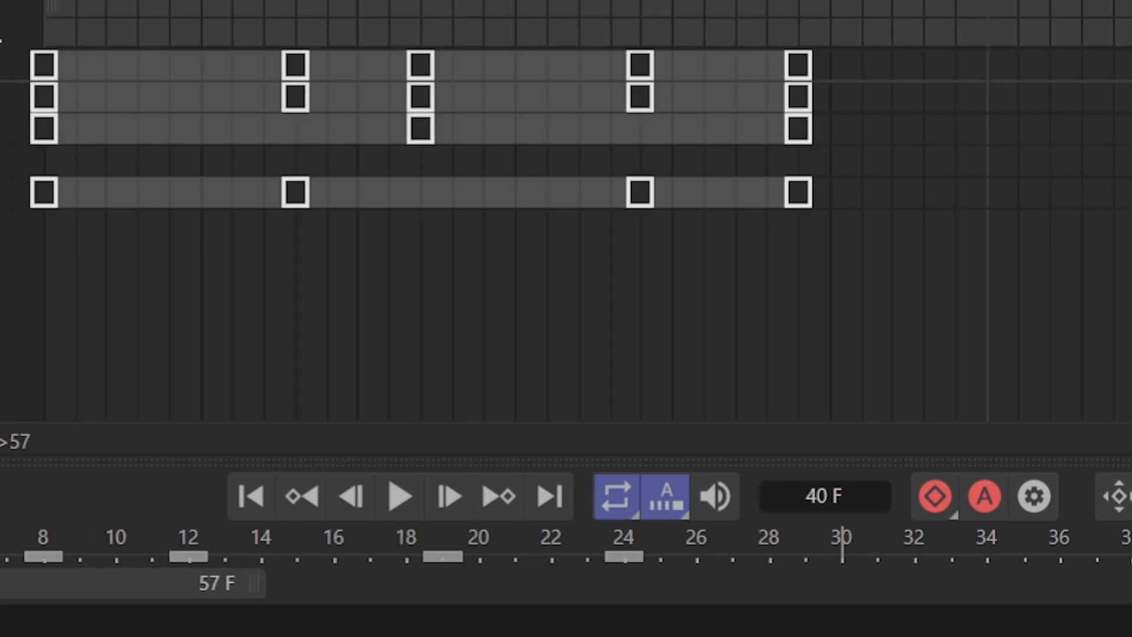
{"action": "left_click_drag", "start_coordinate": [260, 583], "coordinate": [118, 589]}
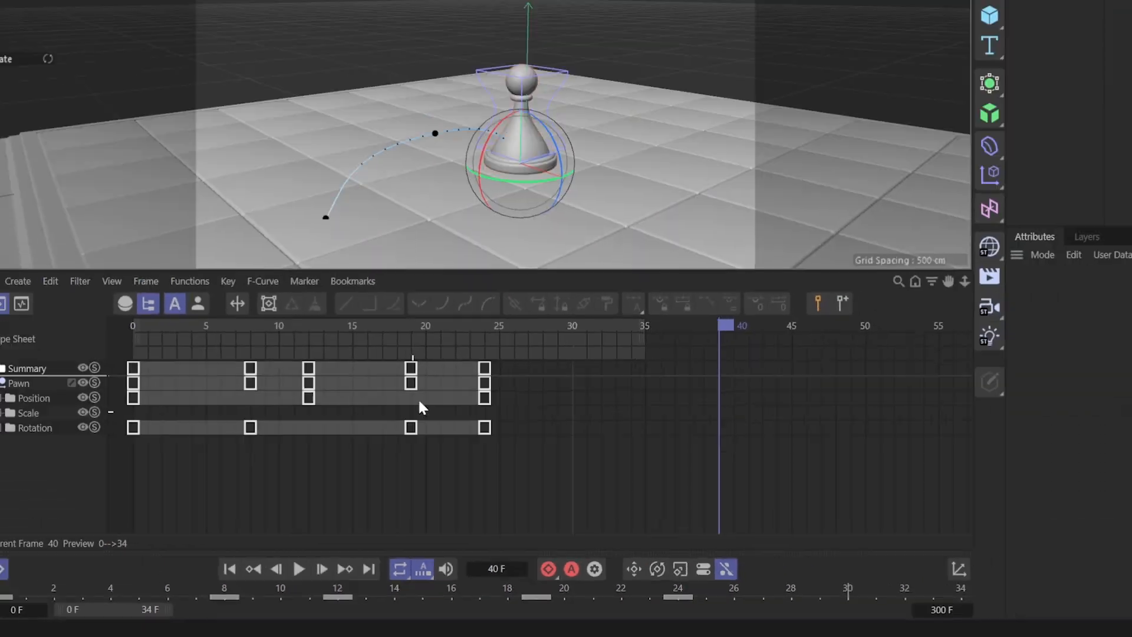
{"action": "left_click_drag", "start_coordinate": [372, 386], "coordinate": [144, 420]}
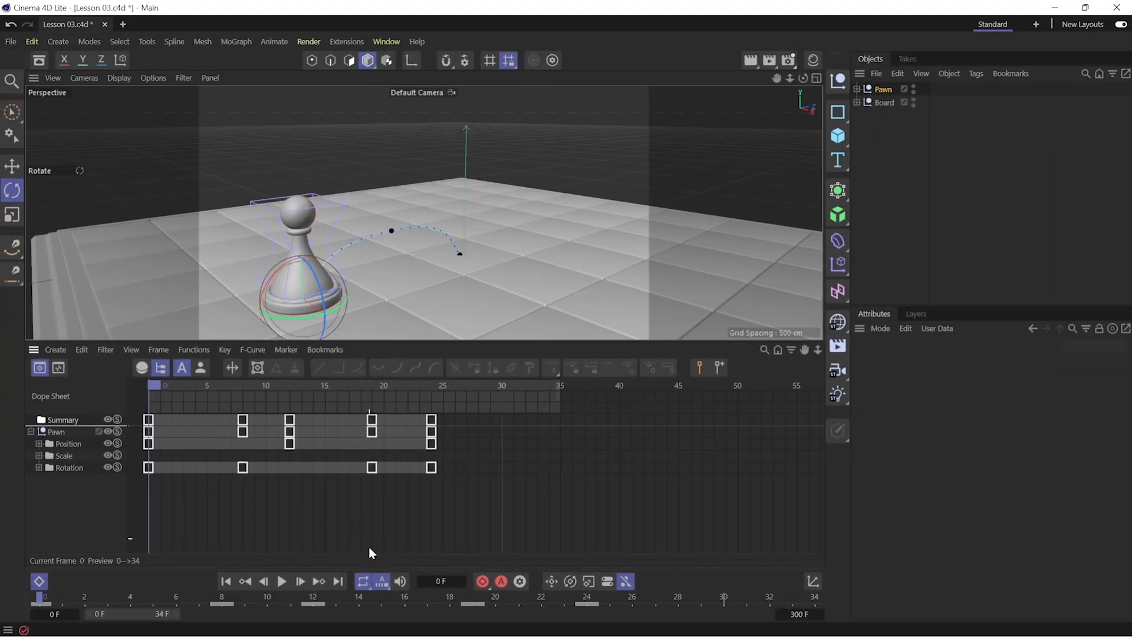
{"action": "key", "text": "F8"}
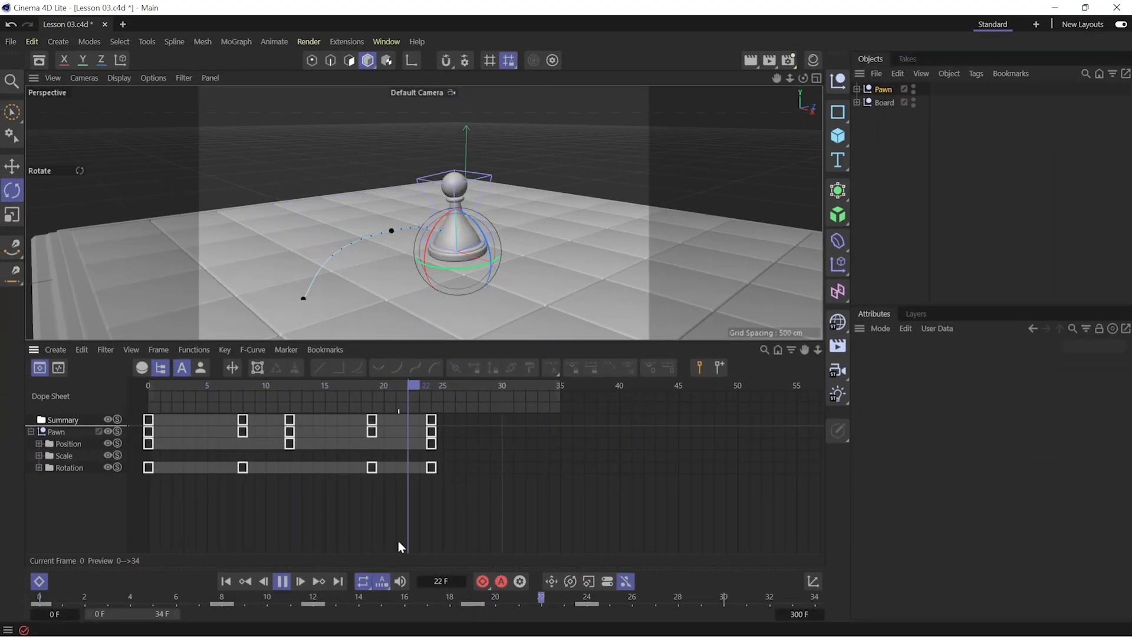
Set the playback mode to Ping-Pong, play the preview range and stop the animation
{"action": "key", "text": "F8"}
{"action": "left_click_drag", "start_coordinate": [367, 582], "coordinate": [420, 590]}
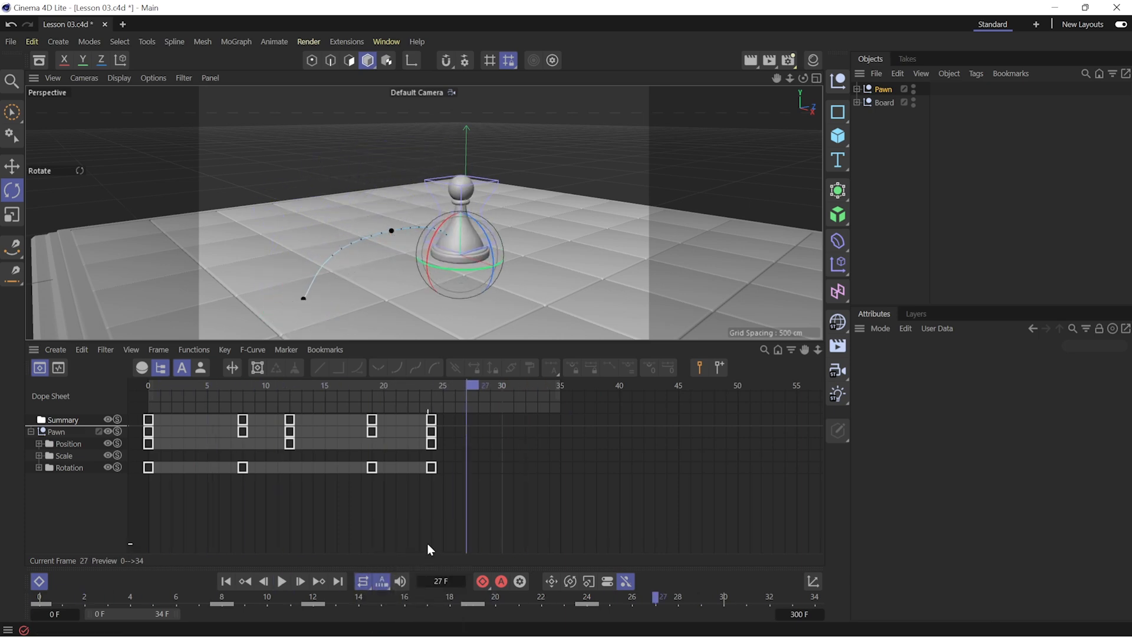
{"action": "key", "text": "F8"}
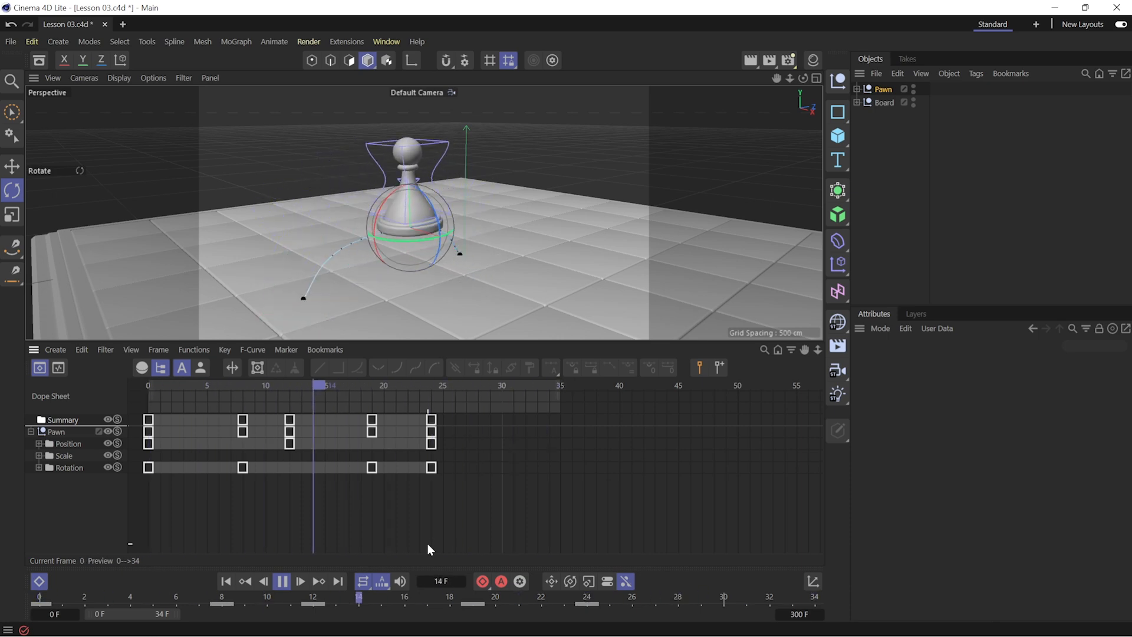
{"action": "key", "text": "F8"}
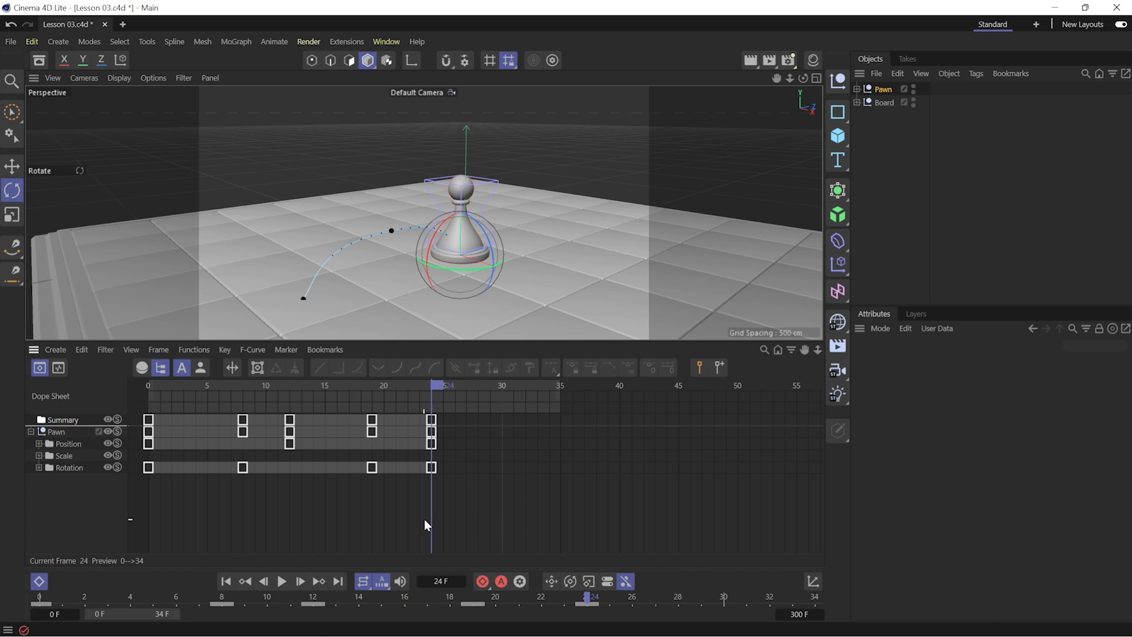
Set the playback mode to Simple, return to frame 0 and play the animation
{"action": "left_click_drag", "start_coordinate": [363, 581], "coordinate": [392, 550]}
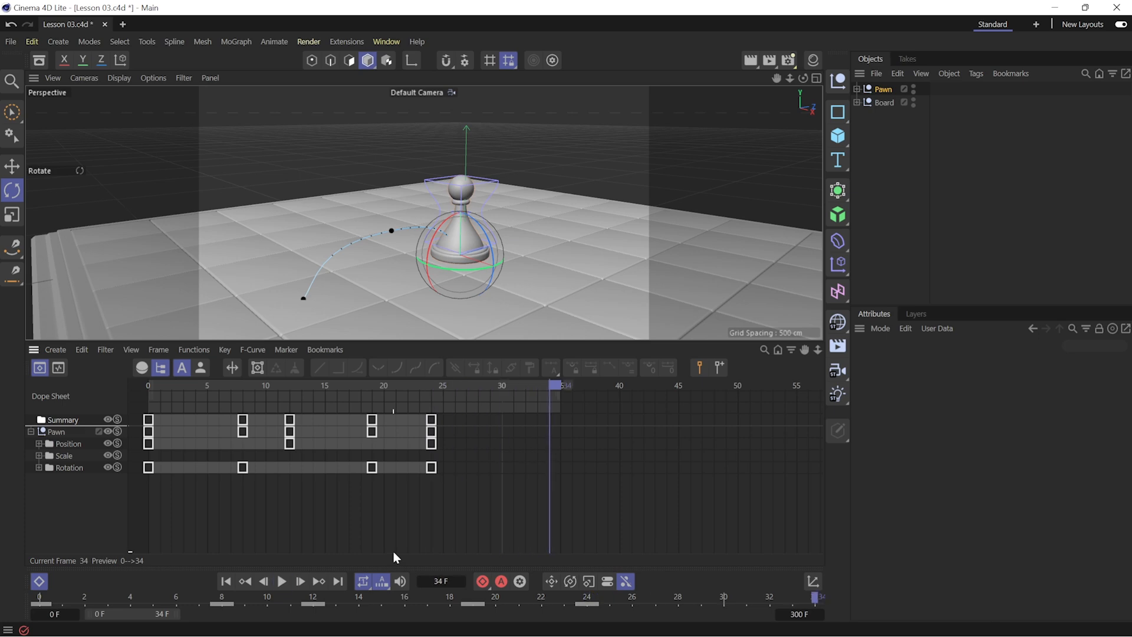
{"action": "left_click", "coordinate": [149, 386]}
{"action": "left_click", "coordinate": [283, 580]}
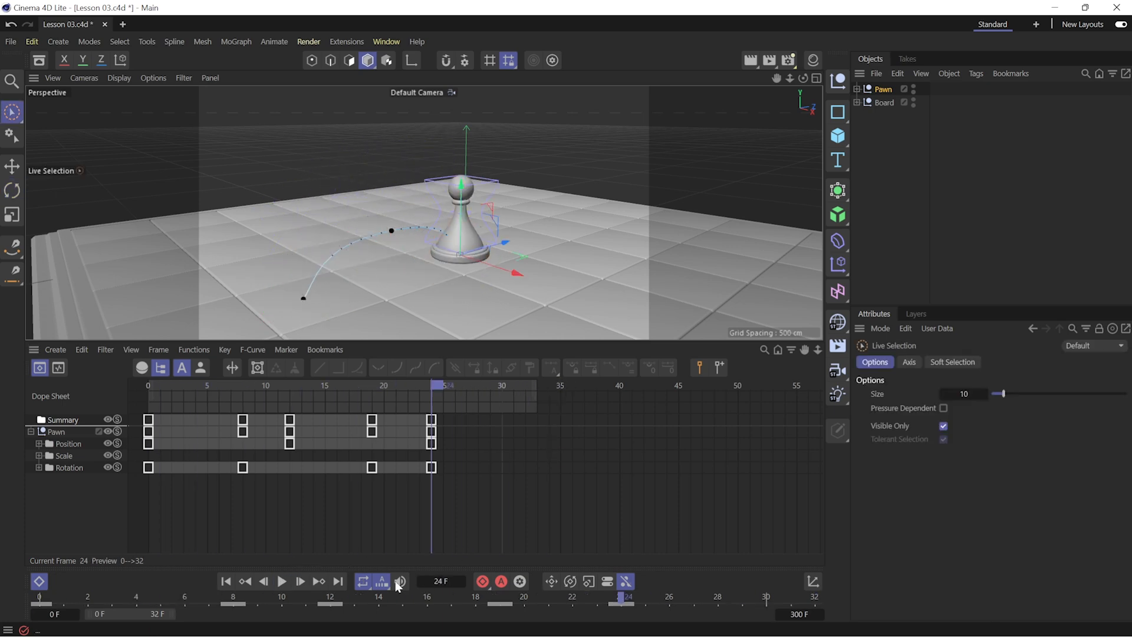
Choose the Preview Range playback option and play the animation
{"action": "left_click", "coordinate": [365, 584]}
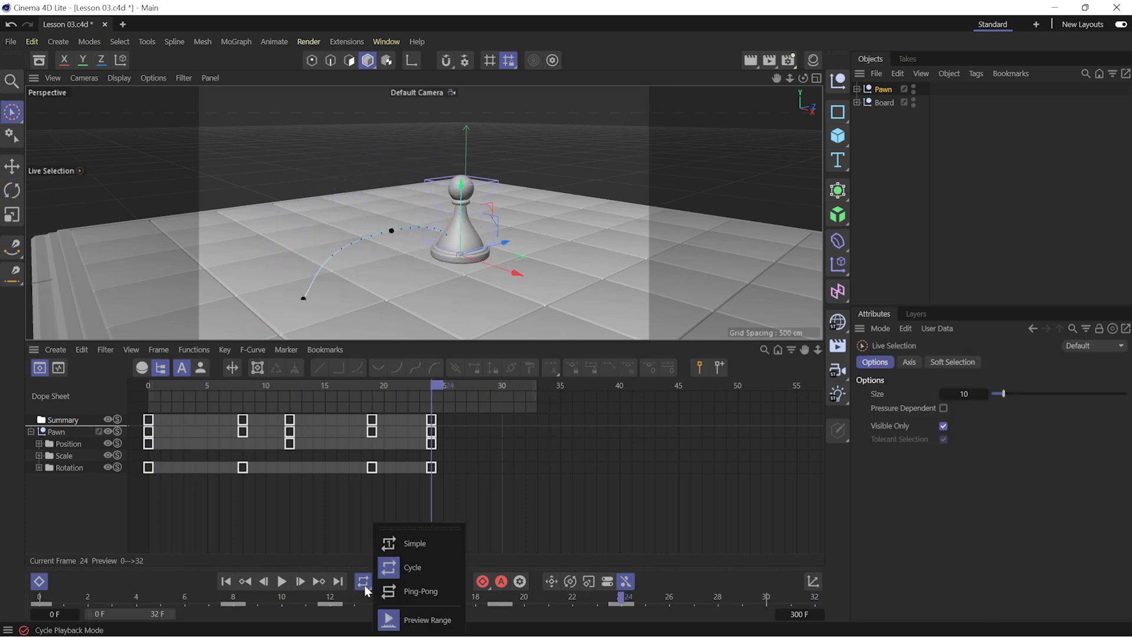
{"action": "left_click", "coordinate": [438, 620]}
{"action": "key", "text": "F8"}
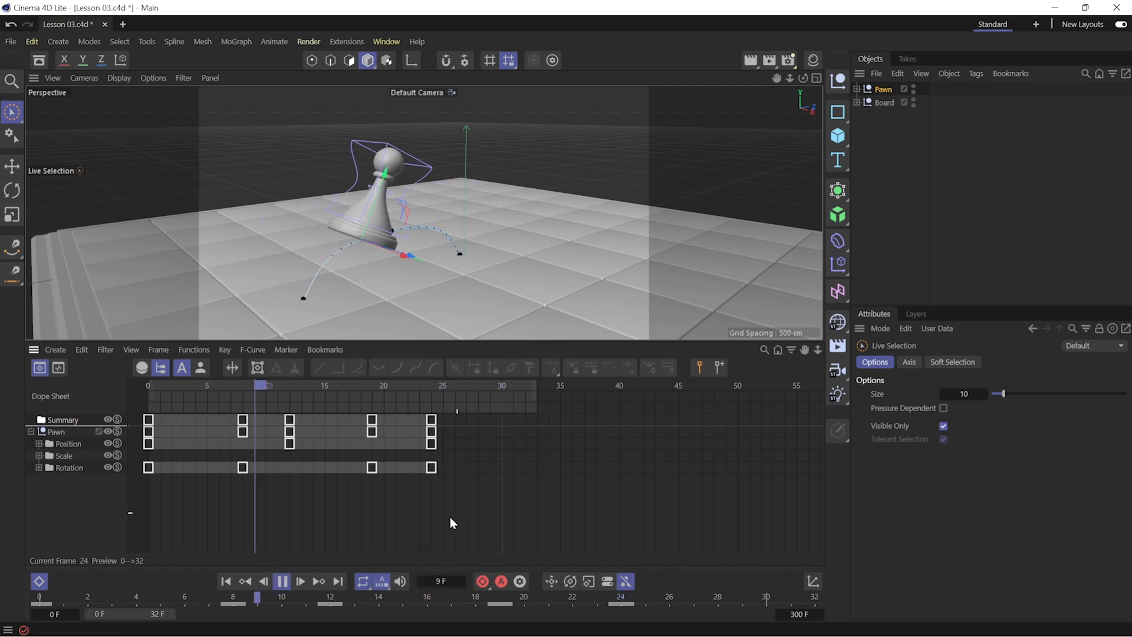
Adjust the preview range's end during playback to frame 62, frame 30 and finally frame 48, and stop the animation
{"action": "left_click_drag", "start_coordinate": [168, 614], "coordinate": [253, 611]}
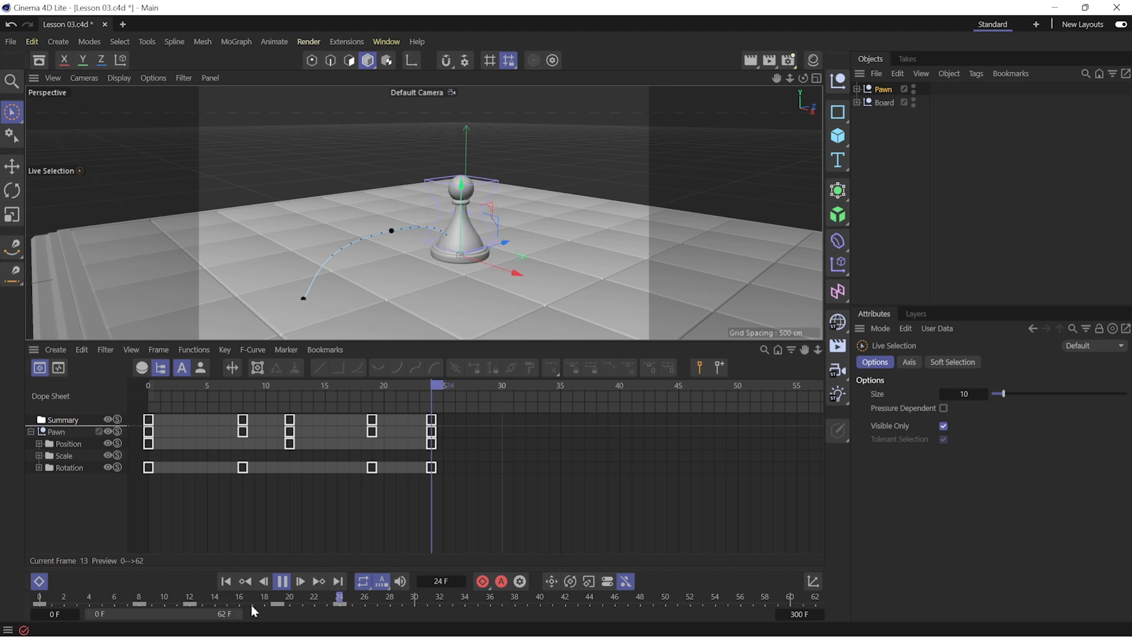
{"action": "left_click_drag", "start_coordinate": [234, 614], "coordinate": [173, 616]}
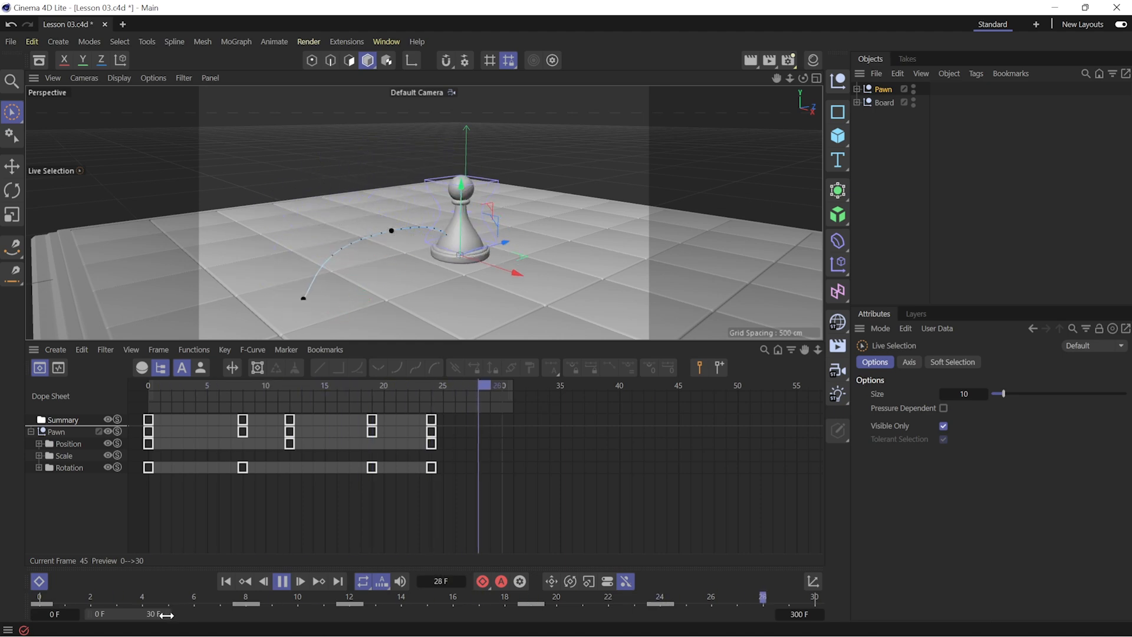
{"action": "left_click_drag", "start_coordinate": [165, 614], "coordinate": [204, 612]}
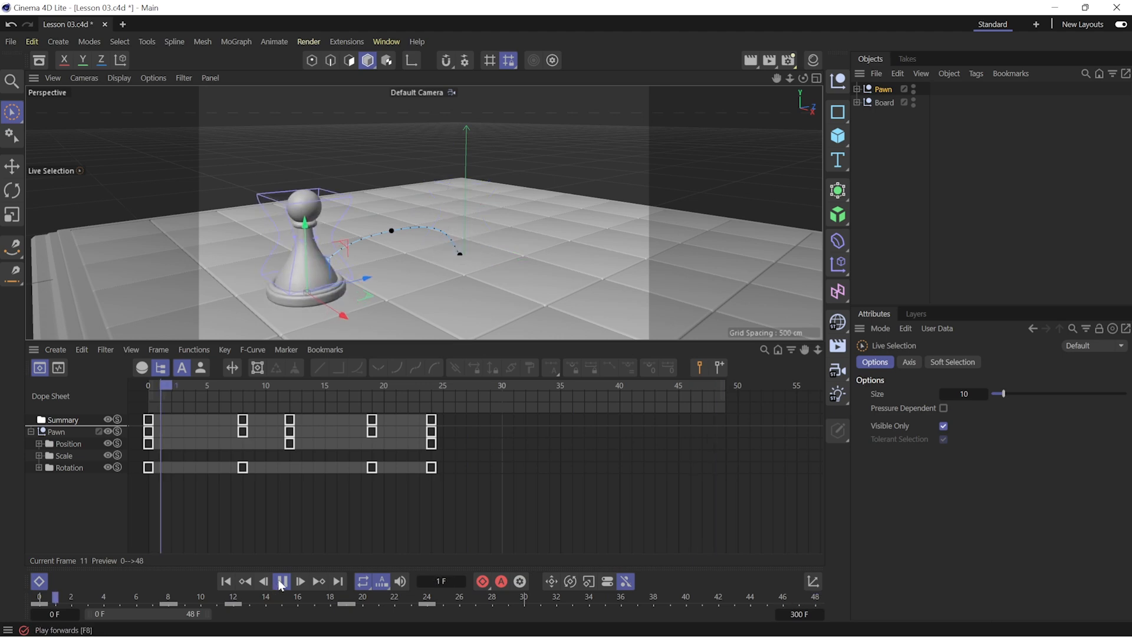
{"action": "left_click", "coordinate": [281, 582]}
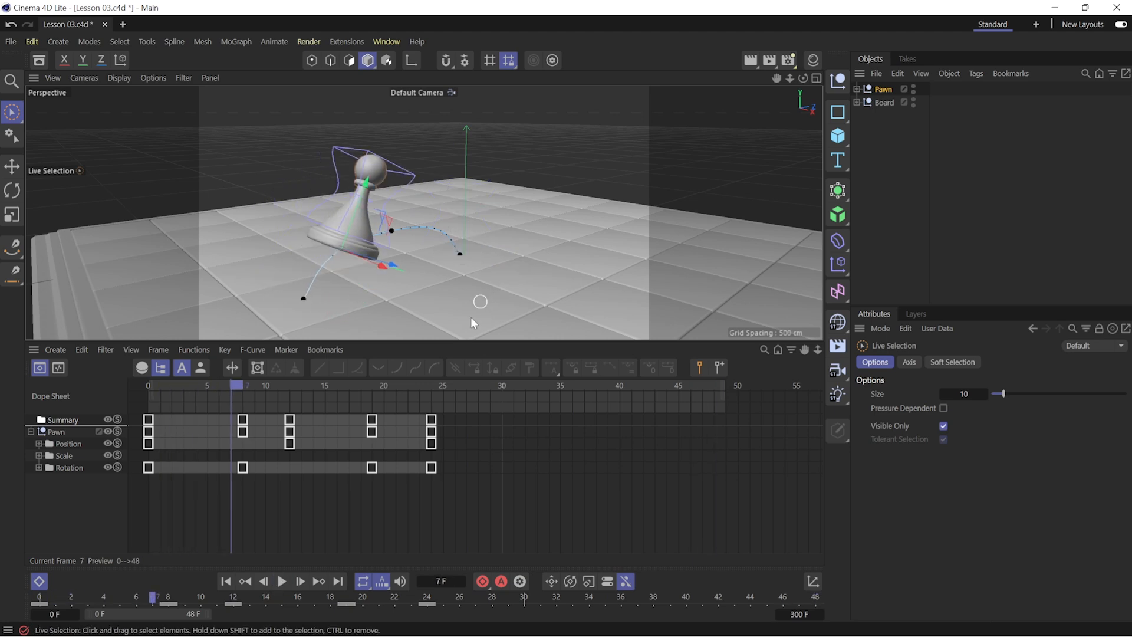
Try a 5 FPS playback rate on the pawn animation
{"action": "left_click", "coordinate": [382, 585]}
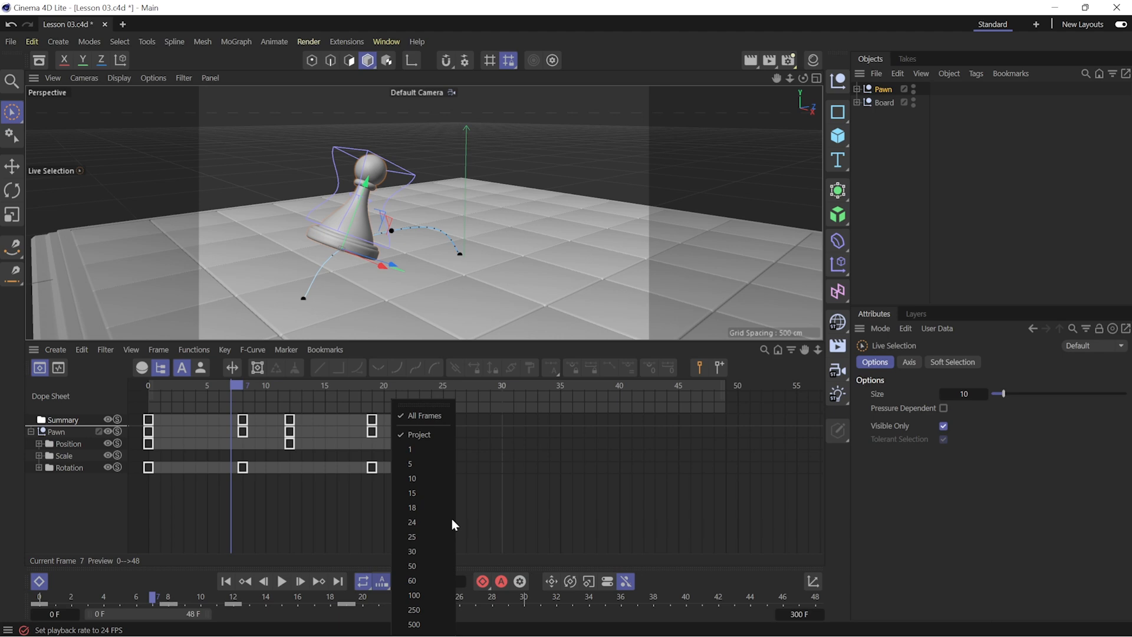
{"action": "left_click", "coordinate": [424, 468]}
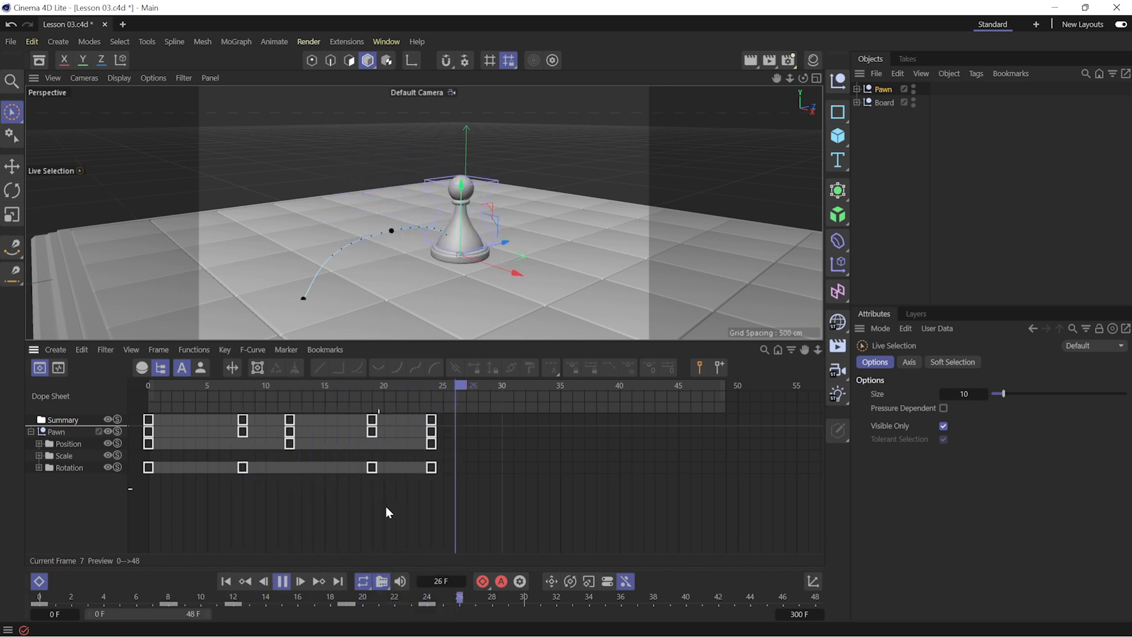
{"action": "left_click", "coordinate": [382, 581]}
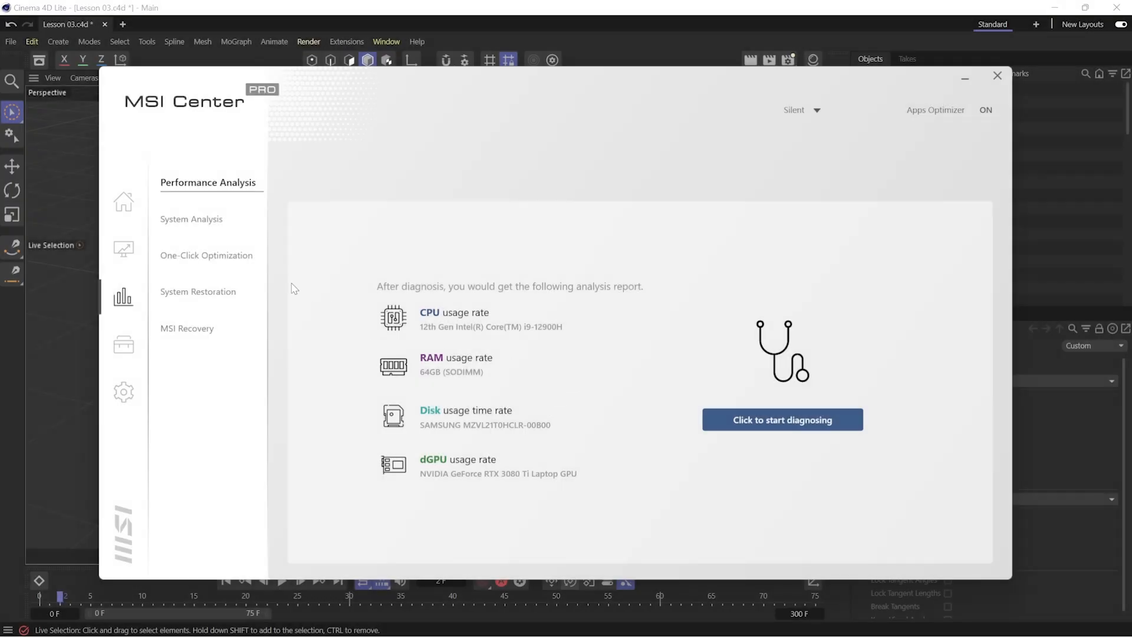
In MSI Center's user scenario optimization, try the Smart Auto, Balanced, Silent and Super Battery modes and settle on High Performance
{"action": "left_click", "coordinate": [124, 250]}
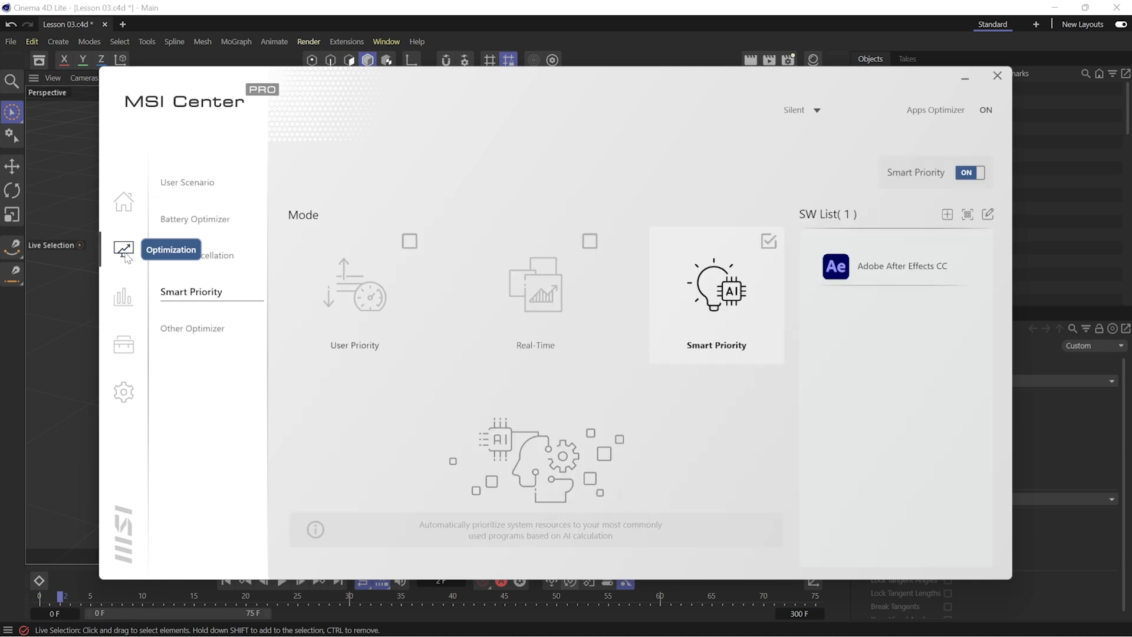
{"action": "left_click", "coordinate": [206, 188]}
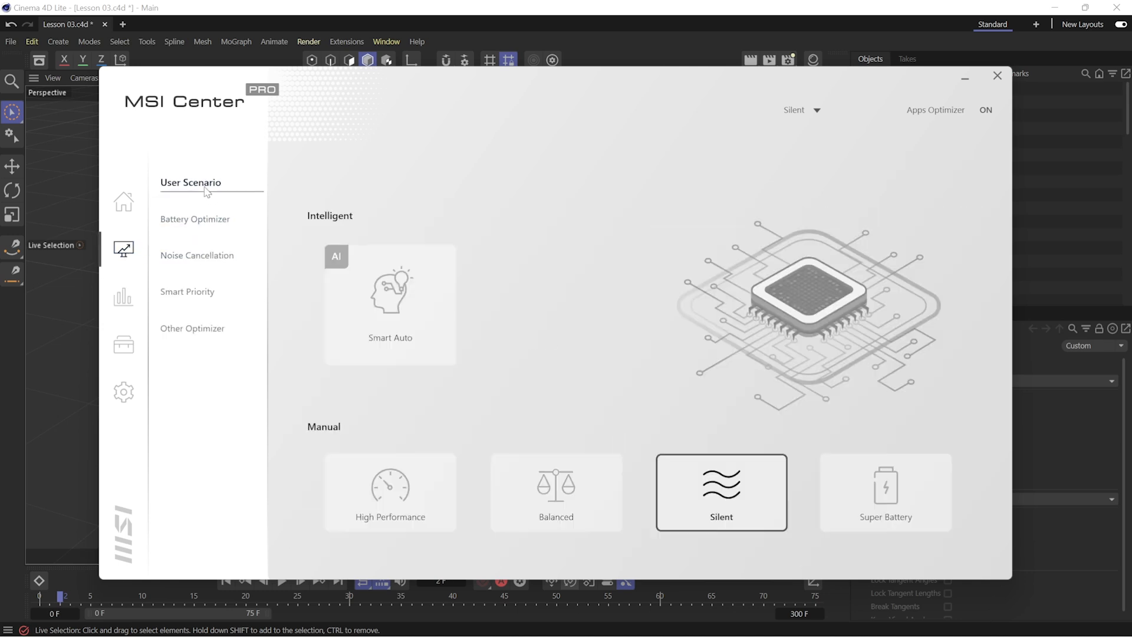
{"action": "left_click", "coordinate": [430, 313]}
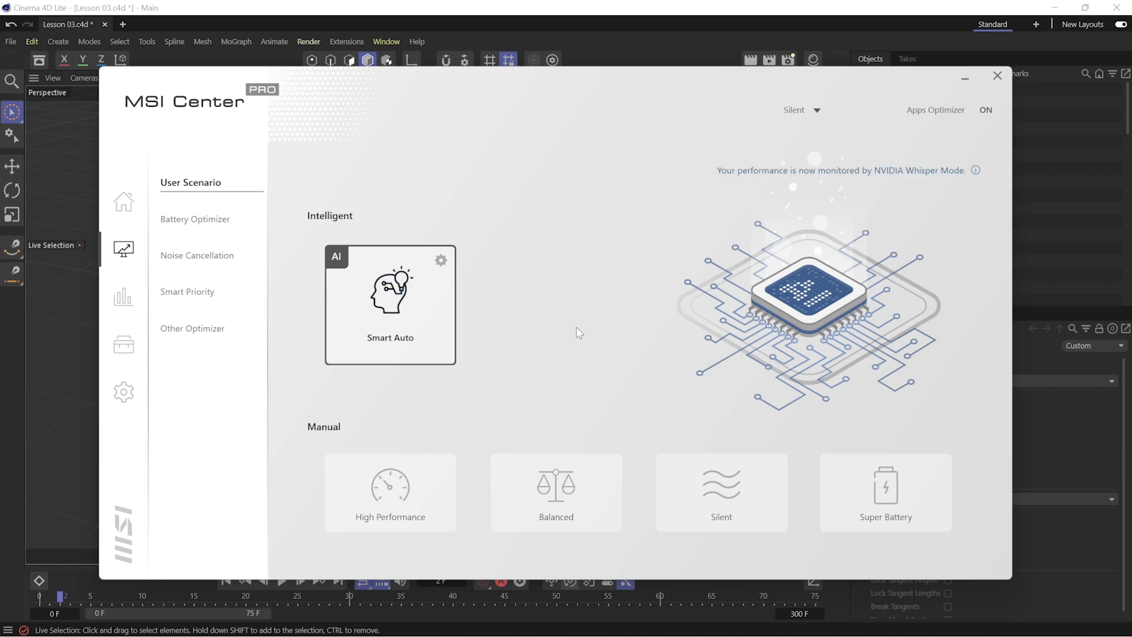
{"action": "left_click", "coordinate": [410, 497]}
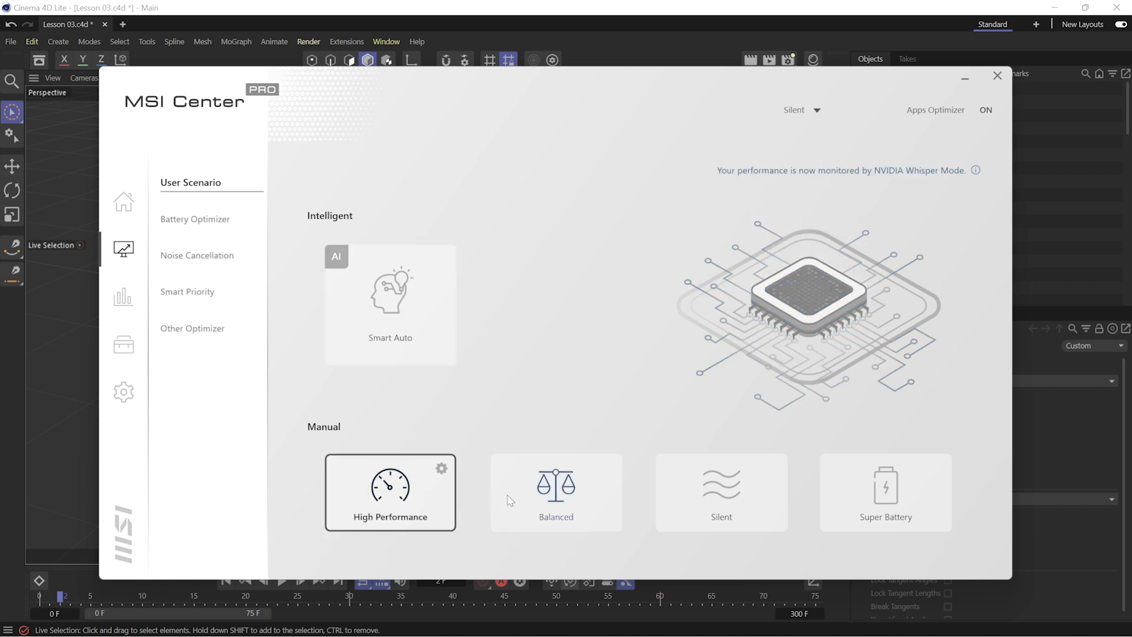
{"action": "left_click", "coordinate": [577, 498]}
{"action": "left_click", "coordinate": [718, 498]}
{"action": "left_click", "coordinate": [846, 491]}
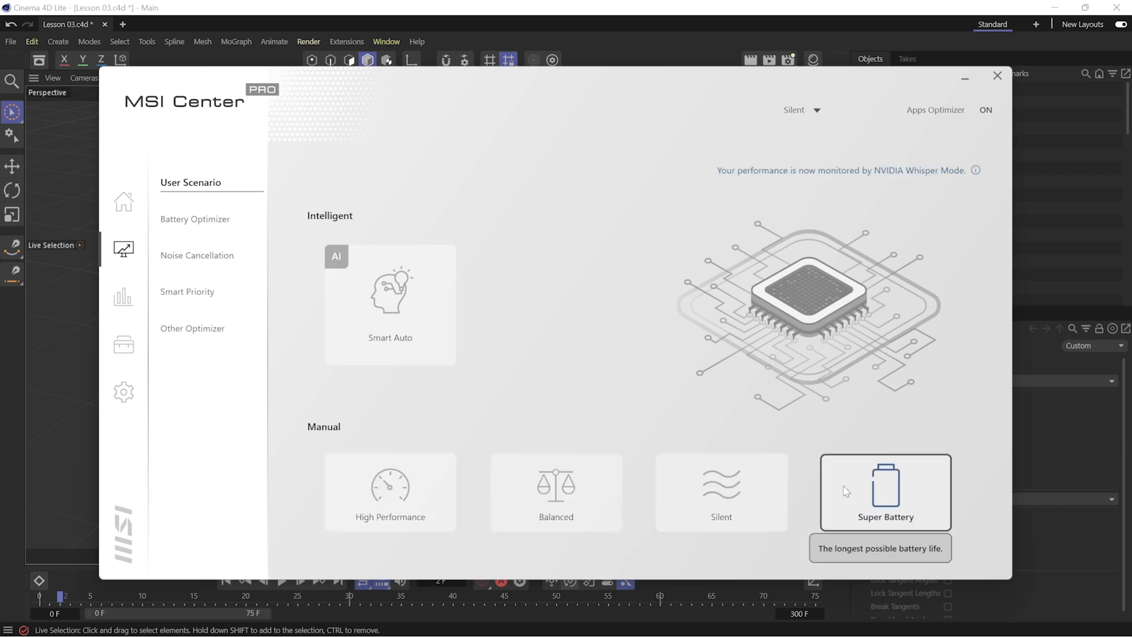
{"action": "left_click", "coordinate": [428, 494]}
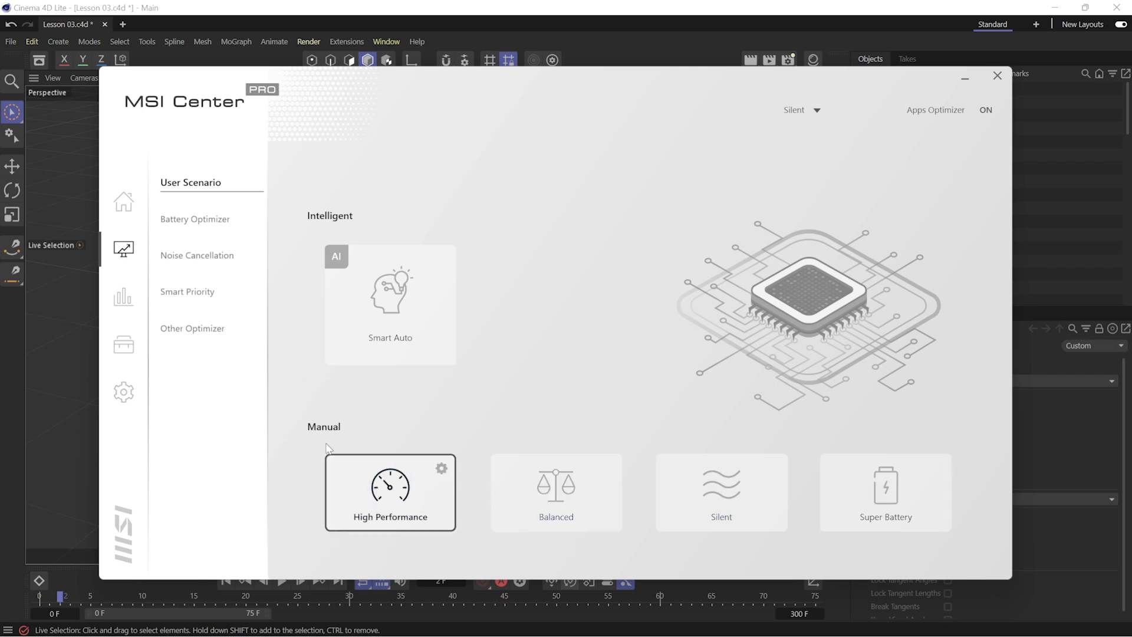
In the Smart Priority settings, try the User Priority and Real-Time modes and return to Smart Priority mode
{"action": "left_click", "coordinate": [201, 297]}
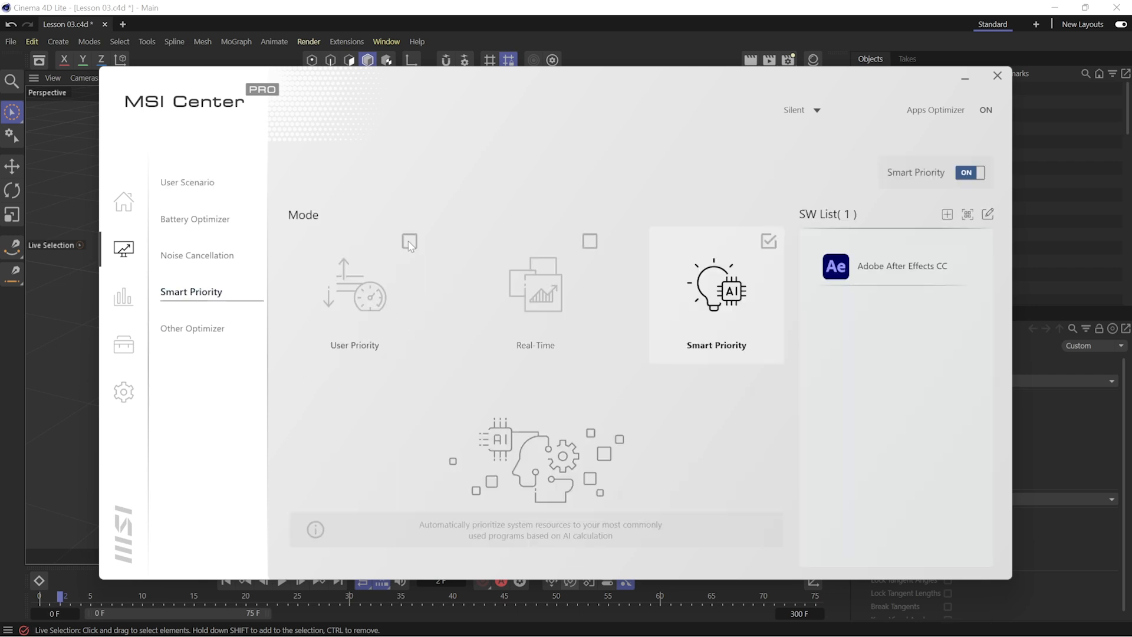
{"action": "left_click", "coordinate": [514, 295]}
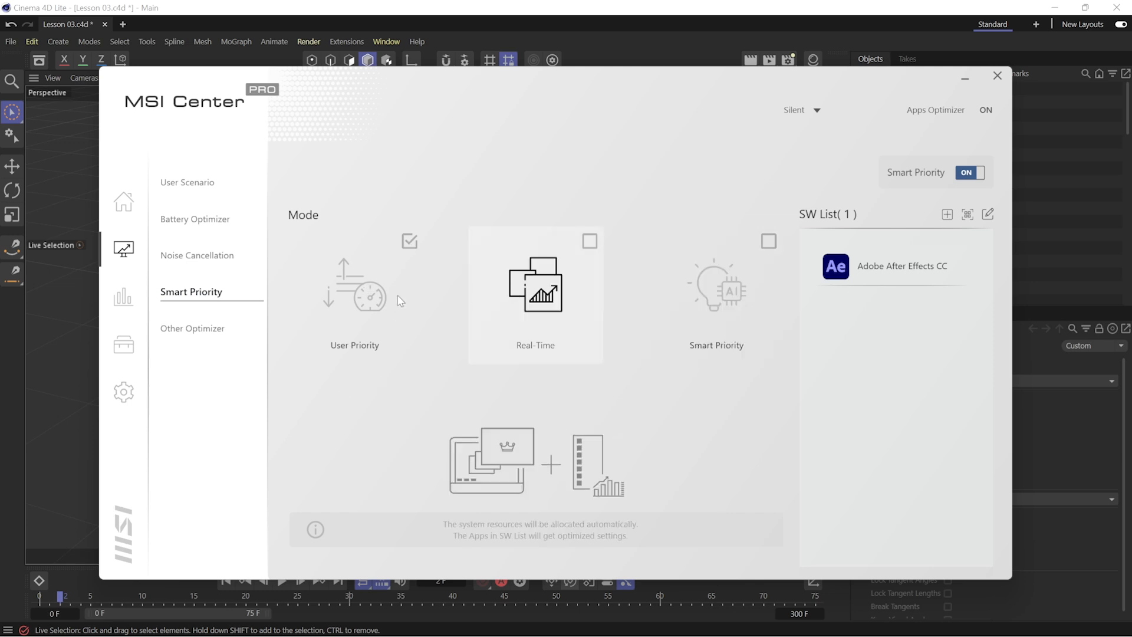
{"action": "left_click", "coordinate": [362, 306]}
{"action": "left_click", "coordinate": [529, 306]}
{"action": "left_click", "coordinate": [729, 297]}
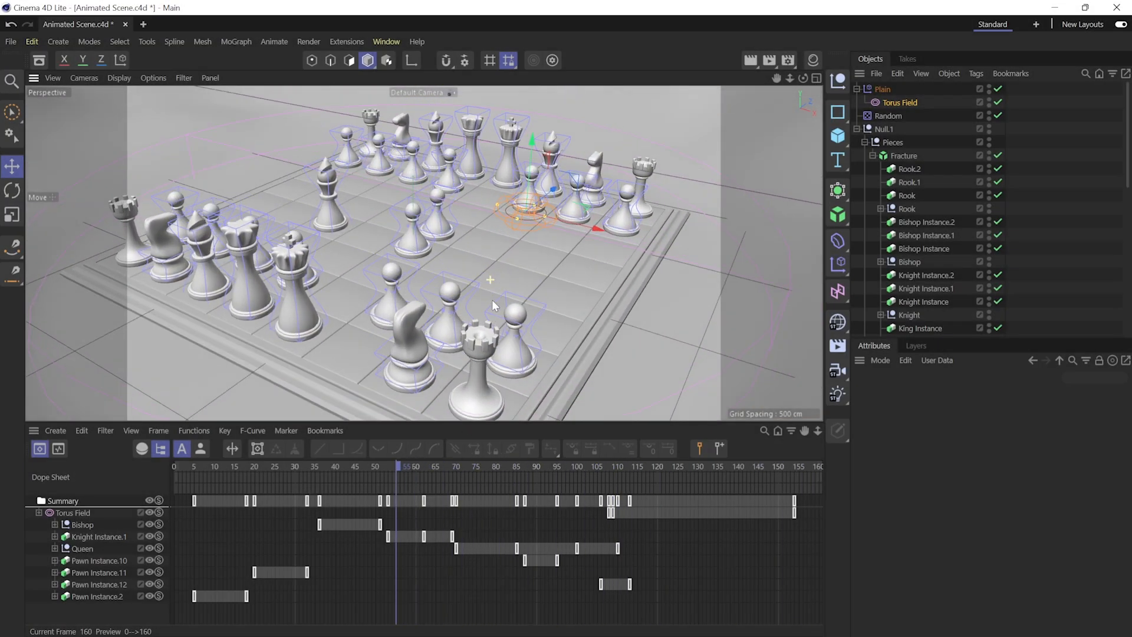
In Cinema 4D's Animated Scene file, switch to F-Curve mode, select all objects from Torus Field to Pawn Instance.2 and frame their curves
{"action": "left_click", "coordinate": [57, 449]}
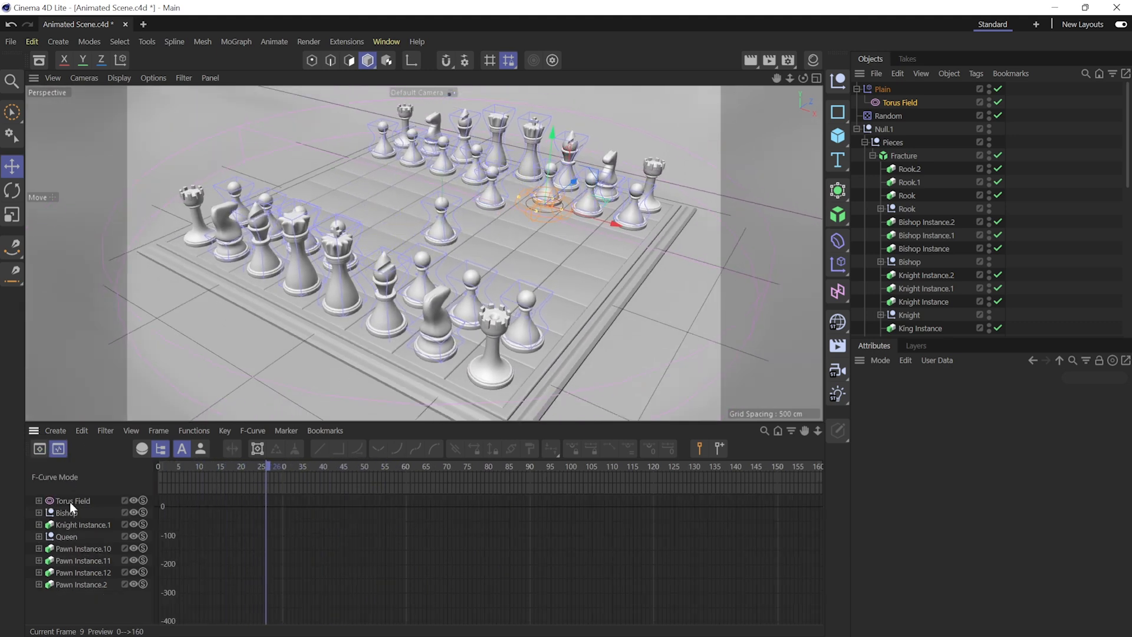
{"action": "left_click", "coordinate": [70, 522]}
{"action": "left_click", "coordinate": [68, 513]}
{"action": "left_click", "coordinate": [76, 582]}
{"action": "left_click", "coordinate": [76, 514], "text": "shift"}
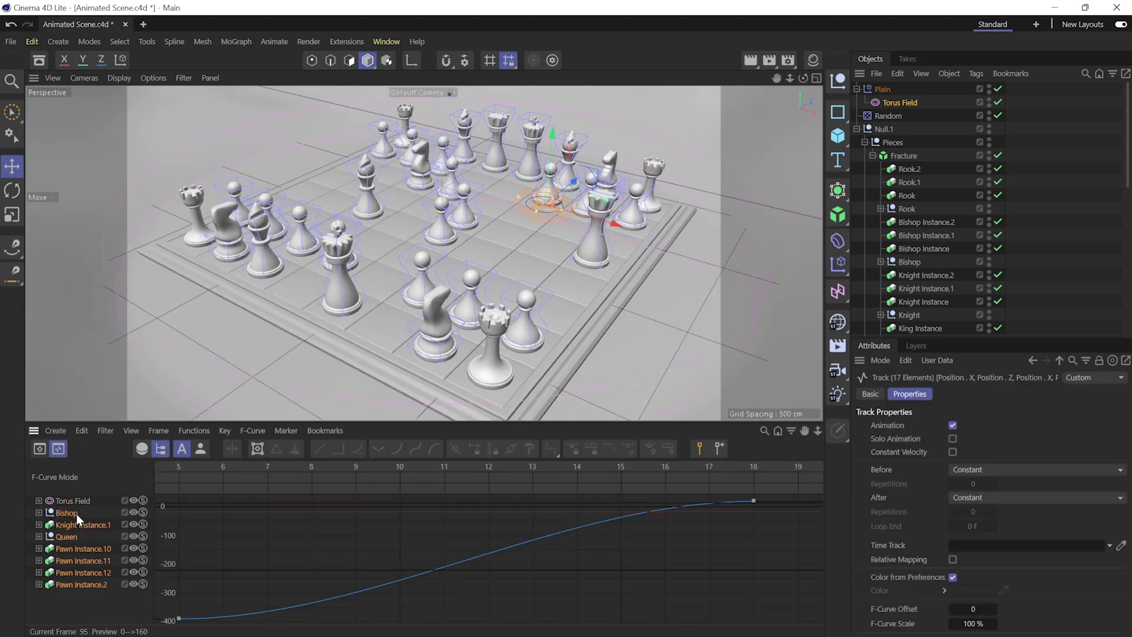
{"action": "left_click", "coordinate": [72, 500]}
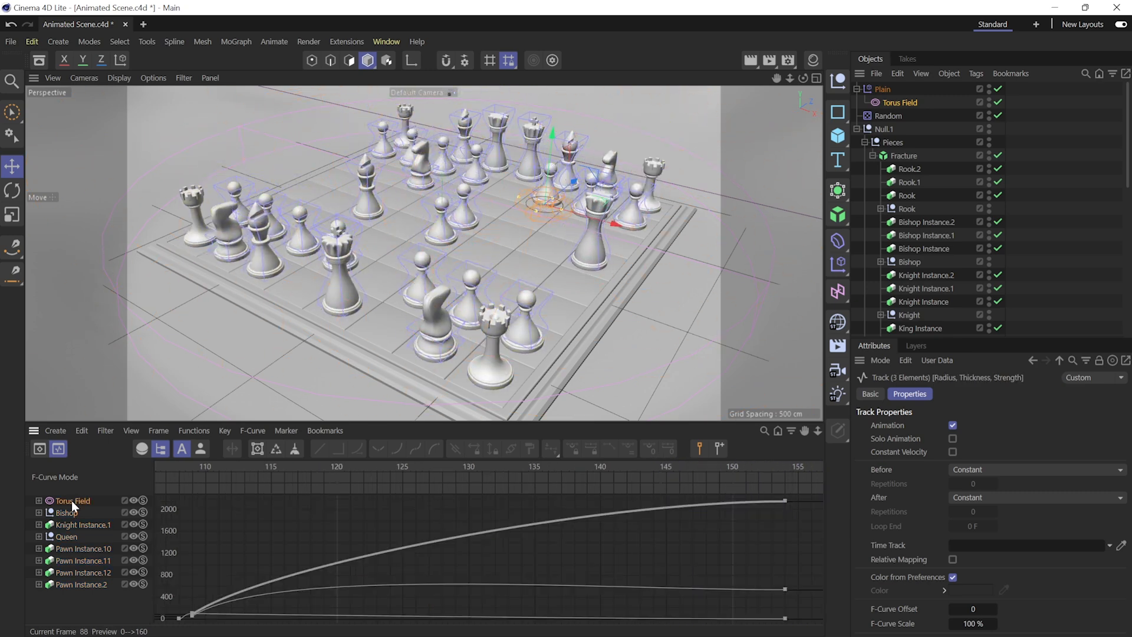
{"action": "left_click", "coordinate": [76, 582], "text": "shift"}
{"action": "key", "text": "h"}
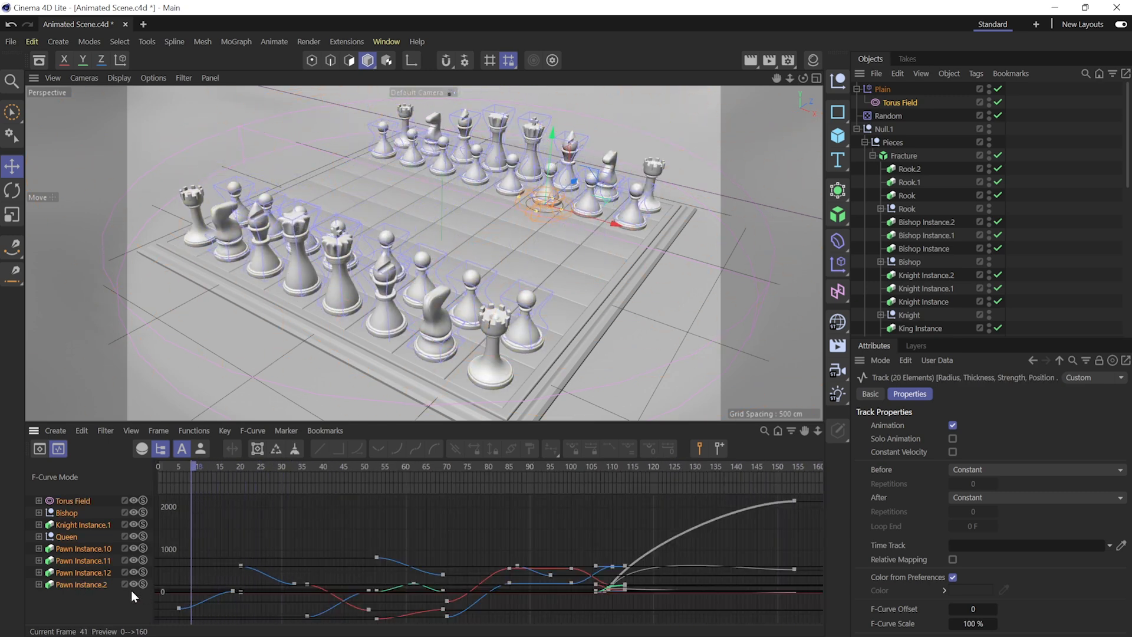
Return to the Dope Sheet, filter the timeline to show only the Torus Field's tracks and frame its keys
{"action": "left_click", "coordinate": [40, 449]}
{"action": "left_click", "coordinate": [45, 536]}
{"action": "left_click", "coordinate": [197, 452]}
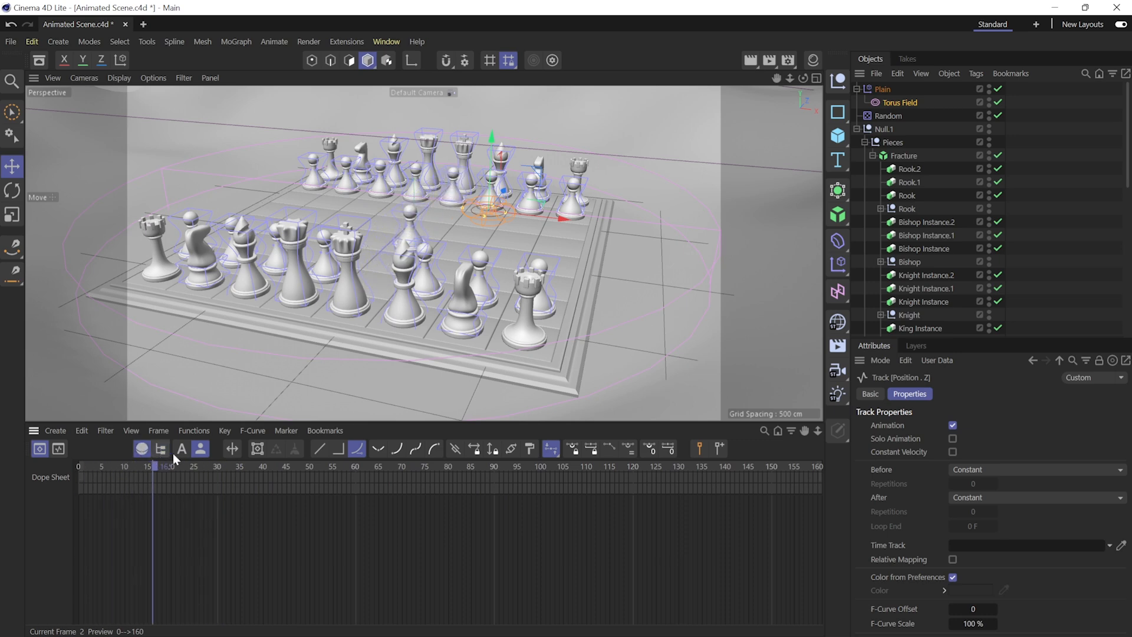
{"action": "left_click", "coordinate": [148, 456]}
{"action": "left_click", "coordinate": [67, 501]}
{"action": "key", "text": "h"}
{"action": "left_click", "coordinate": [161, 451]}
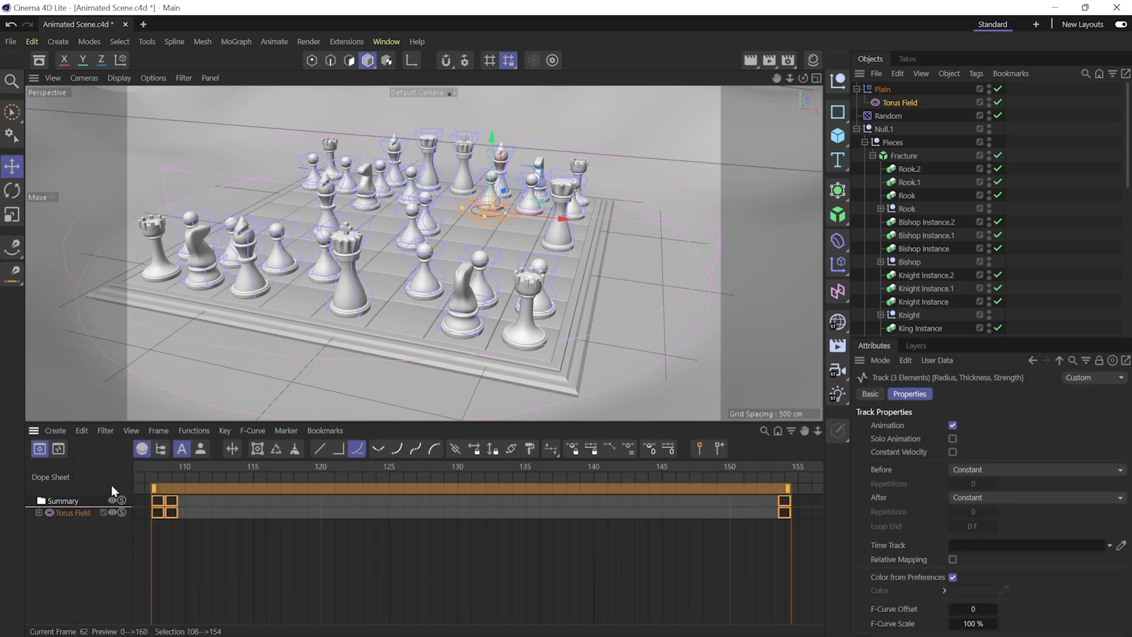
Show all animated objects in the Dope Sheet again, select Knight Instance.1's Position tracks and frame the whole key range
{"action": "left_click", "coordinate": [95, 536]}
{"action": "left_click", "coordinate": [141, 450]}
{"action": "left_click", "coordinate": [89, 548]}
{"action": "key", "text": "h"}
{"action": "left_click", "coordinate": [63, 549]}
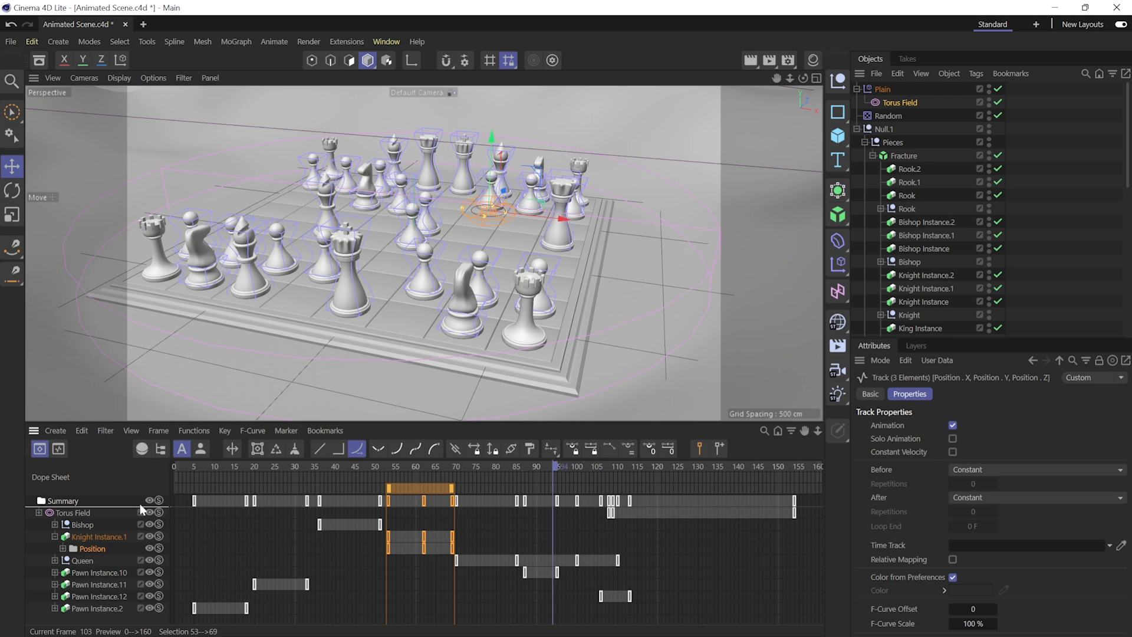
Switch to F-Curve mode, examine the curves of individual objects, and finish with the curves of all objects selected and framed
{"action": "key", "text": "Tab"}
{"action": "key", "text": "h"}
{"action": "left_click", "coordinate": [40, 524]}
{"action": "left_click", "coordinate": [70, 509]}
{"action": "key", "text": "h"}
{"action": "left_click", "coordinate": [74, 571]}
{"action": "key", "text": "h"}
{"action": "left_click", "coordinate": [75, 500]}
{"action": "key", "text": "h"}
{"action": "left_click", "coordinate": [73, 586], "text": "shift"}
{"action": "key", "text": "h"}
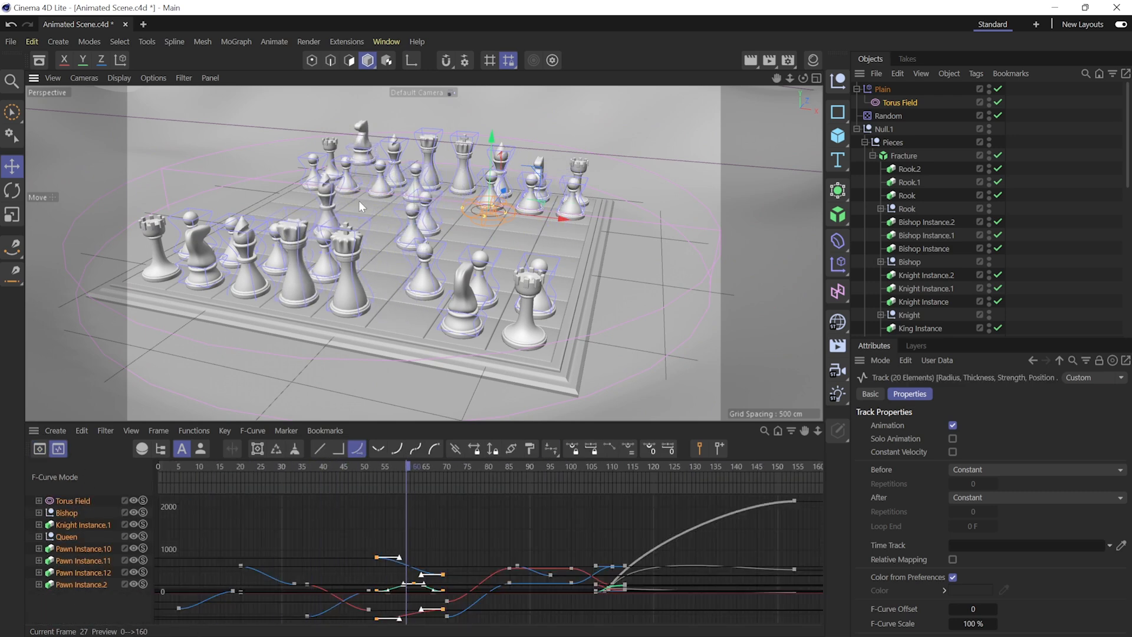
{"action": "left_click_drag", "start_coordinate": [330, 211], "coordinate": [418, 235], "text": "alt"}
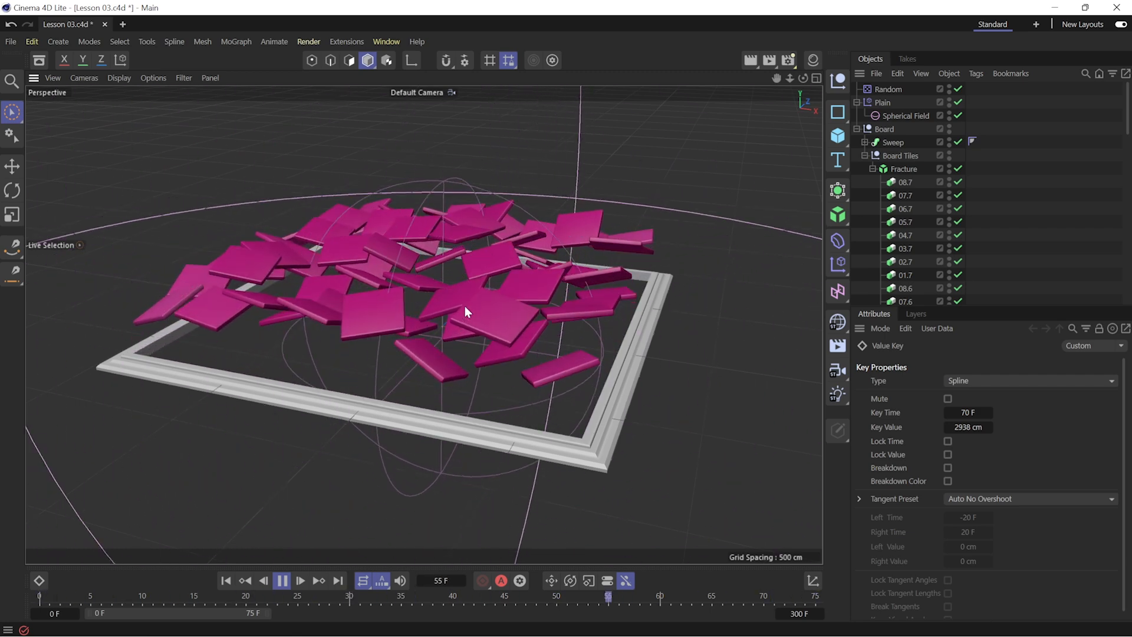
{"action": "left_click_drag", "start_coordinate": [456, 304], "coordinate": [393, 335], "text": "alt"}
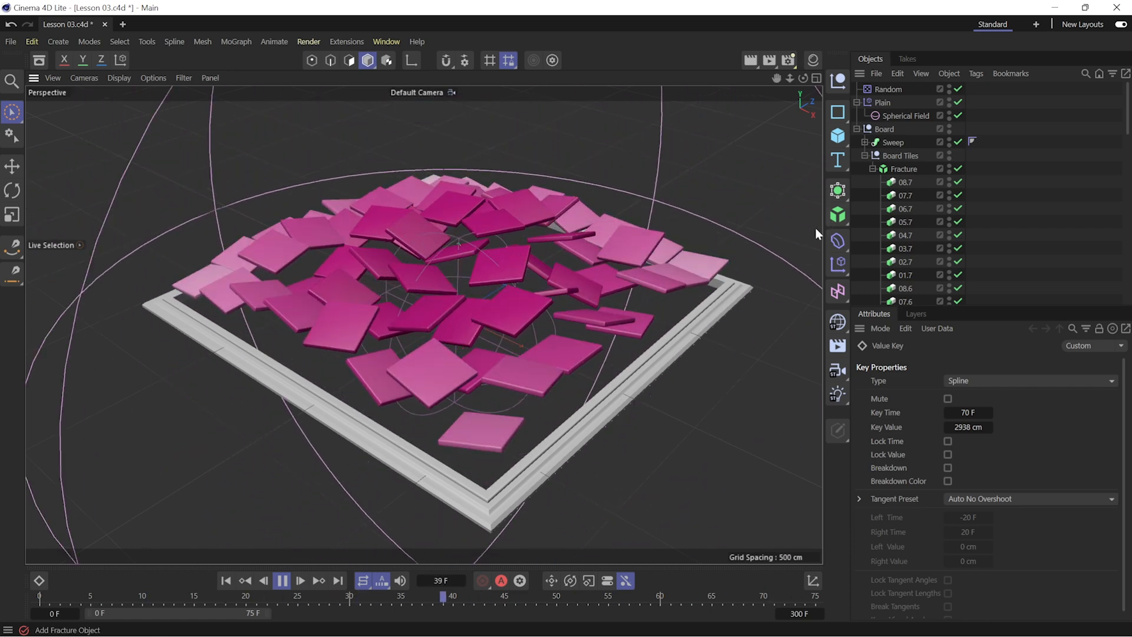
{"action": "left_click_drag", "start_coordinate": [346, 417], "coordinate": [471, 379], "text": "alt"}
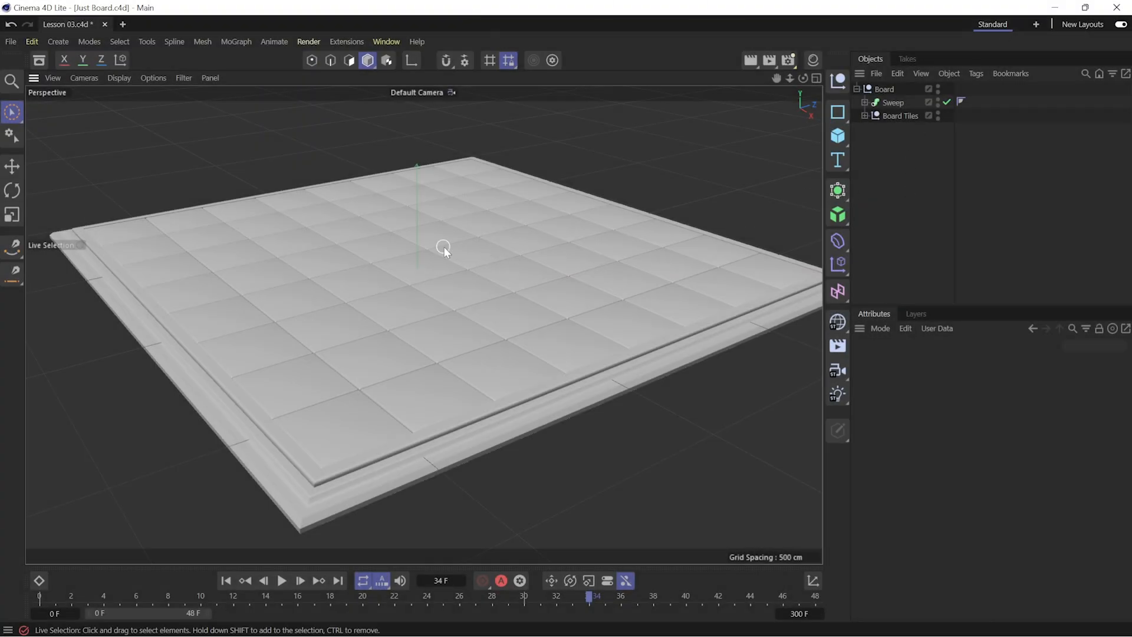
{"action": "scroll", "coordinate": [448, 250], "scroll_direction": "up", "scroll_amount": 3}
{"action": "scroll", "coordinate": [470, 243], "scroll_direction": "down", "scroll_amount": 3}
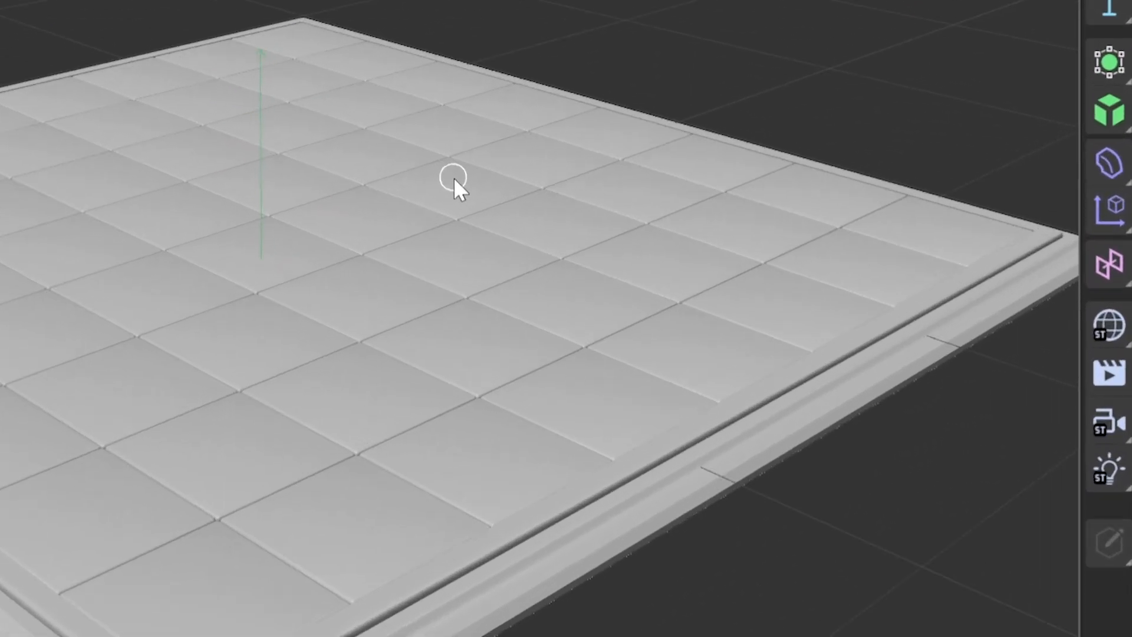
Create a MoGraph Fracture object and move all 64 tile objects from the Board Tiles null into it
{"action": "left_click", "coordinate": [1119, 116]}
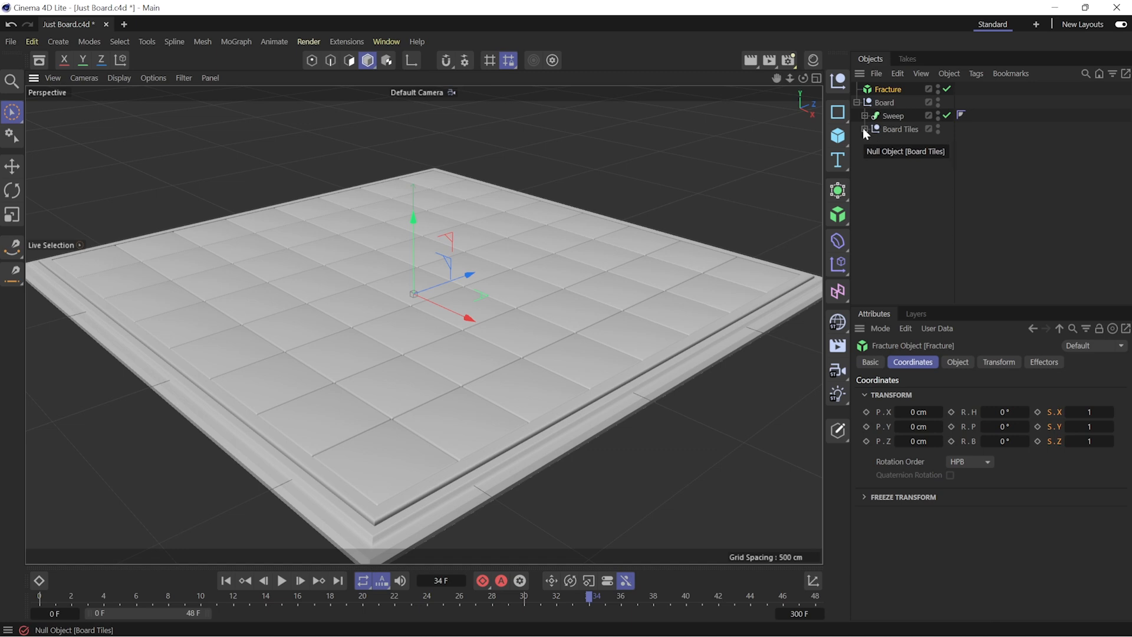
{"action": "left_click", "coordinate": [863, 129]}
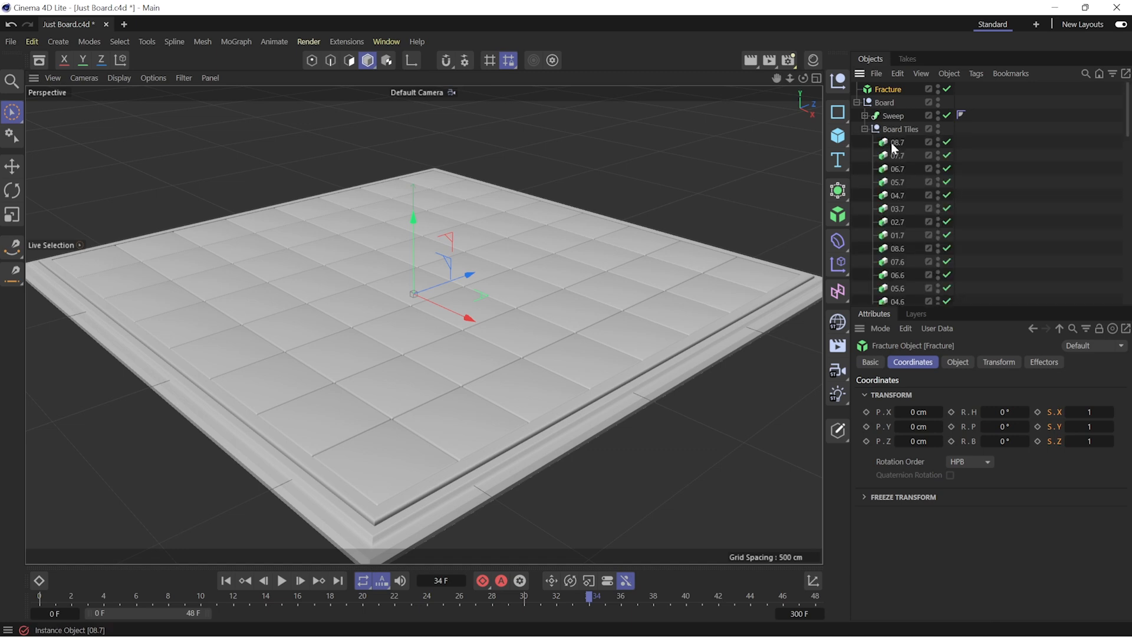
{"action": "left_click", "coordinate": [904, 166]}
{"action": "scroll", "coordinate": [903, 186], "scroll_direction": "down", "scroll_amount": 5}
{"action": "left_click", "coordinate": [895, 298], "text": "shift"}
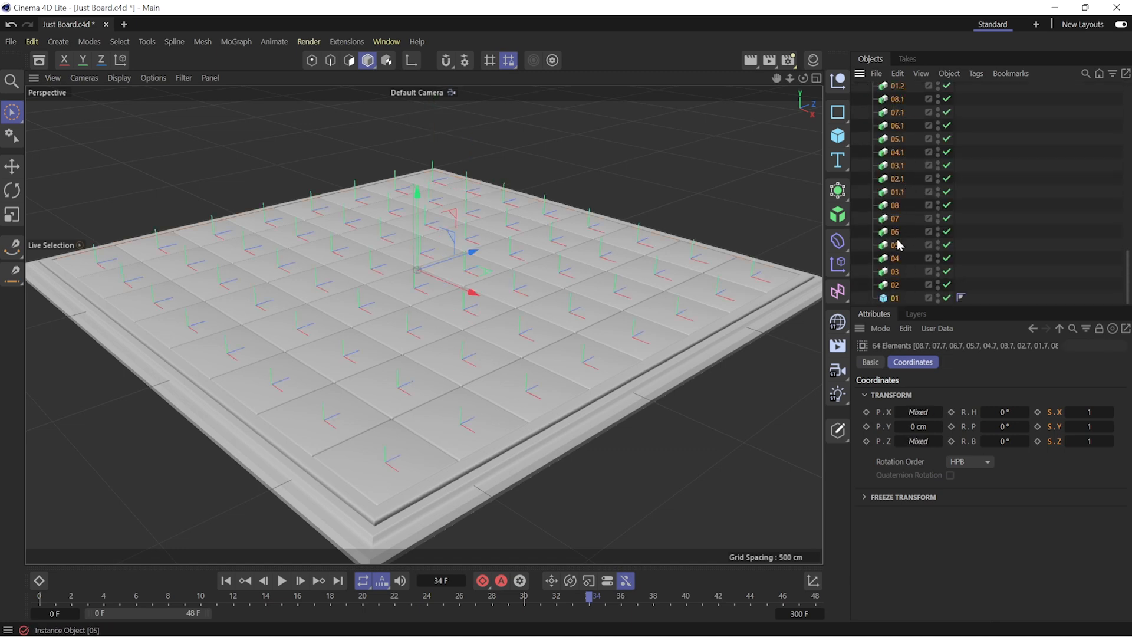
{"action": "scroll", "coordinate": [897, 235], "scroll_direction": "up", "scroll_amount": 10}
{"action": "left_click_drag", "start_coordinate": [894, 103], "coordinate": [893, 94]}
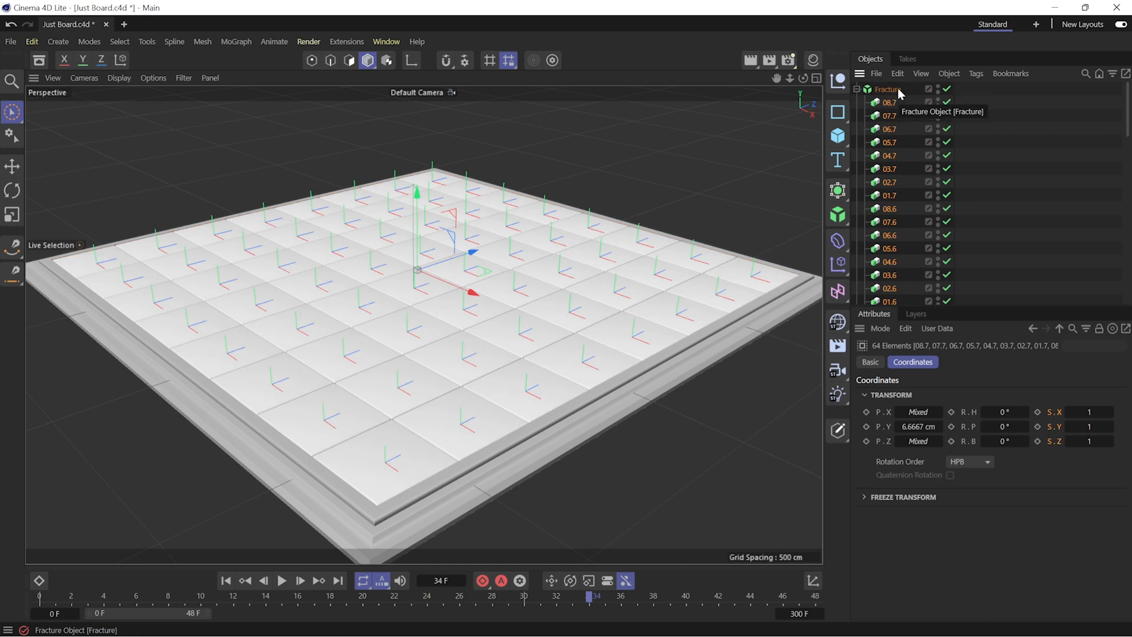
Apply a Plain effector to the Fracture object
{"action": "left_click", "coordinate": [888, 90]}
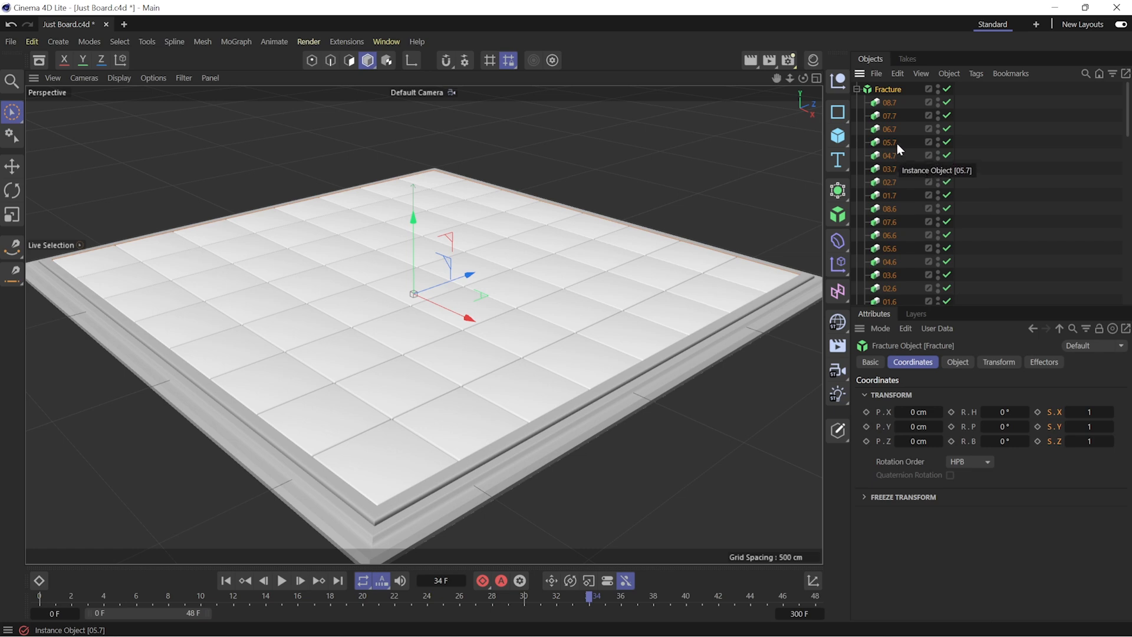
{"action": "left_click", "coordinate": [840, 267]}
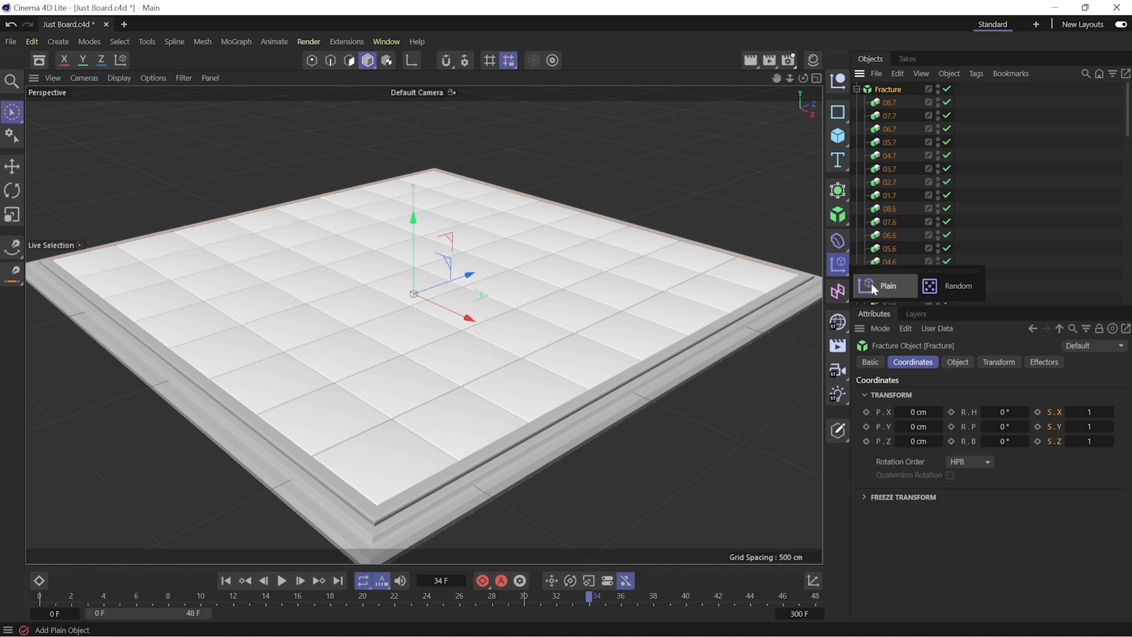
{"action": "left_click", "coordinate": [871, 284]}
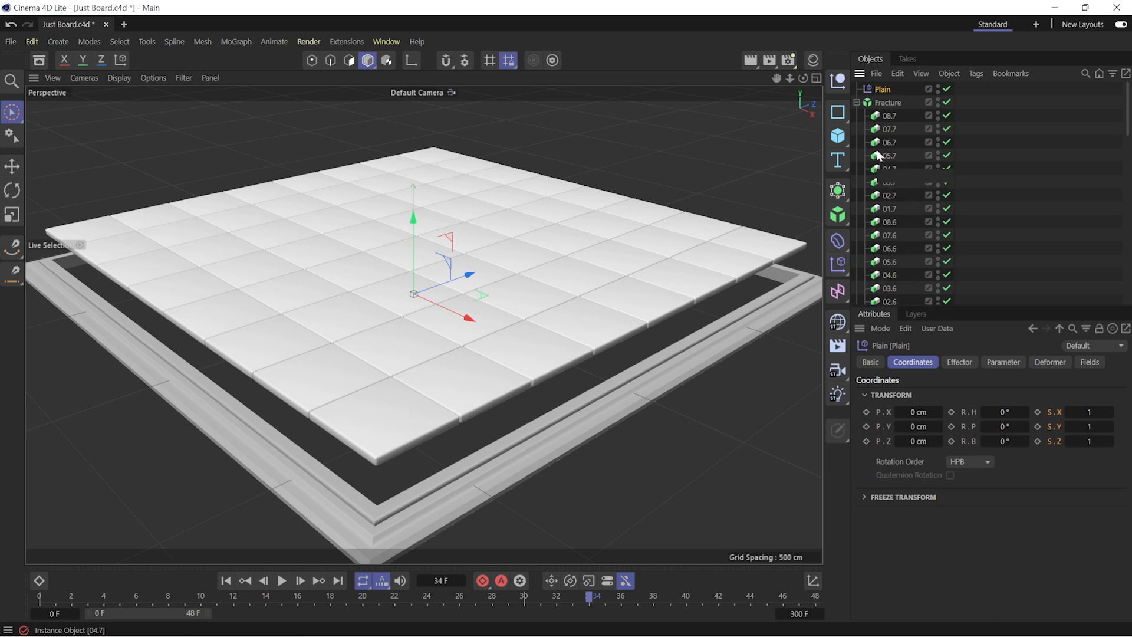
Remove the Plain effector from the Fracture object's effectors list and assign it there again
{"action": "left_click", "coordinate": [890, 103]}
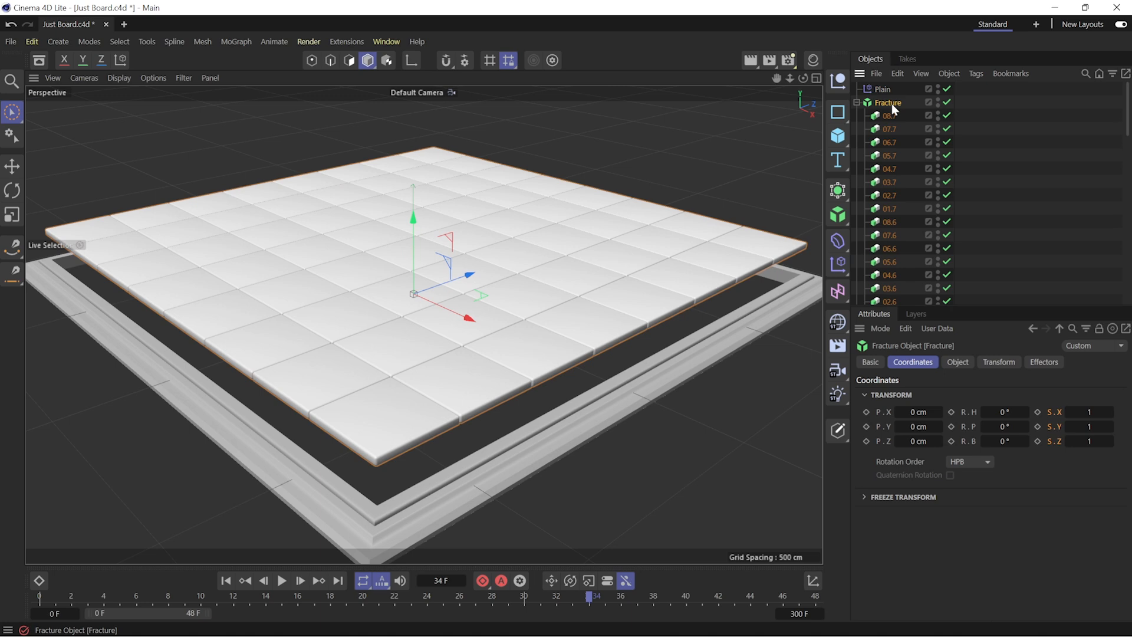
{"action": "left_click", "coordinate": [1043, 362]}
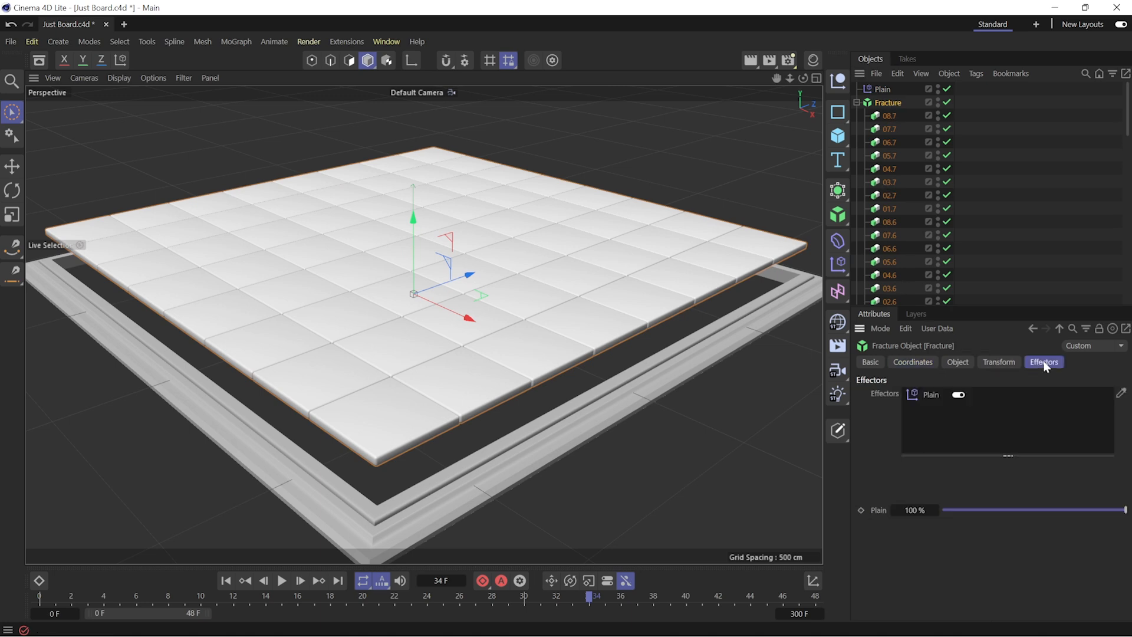
{"action": "left_click", "coordinate": [933, 393]}
{"action": "key", "text": "Delete"}
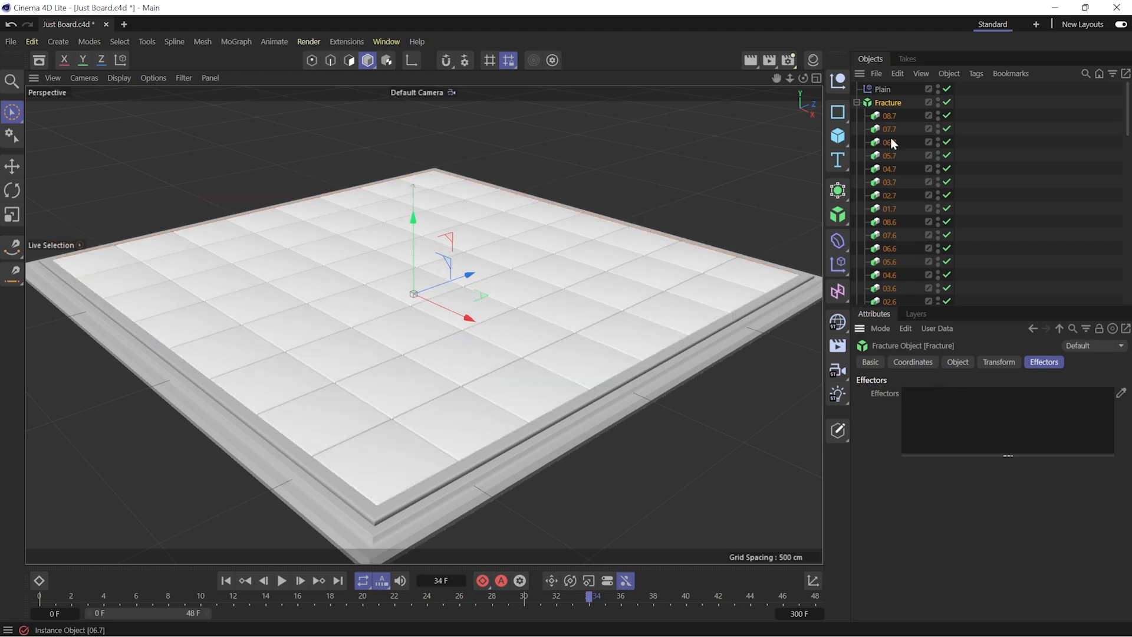
{"action": "left_click_drag", "start_coordinate": [886, 90], "coordinate": [939, 401]}
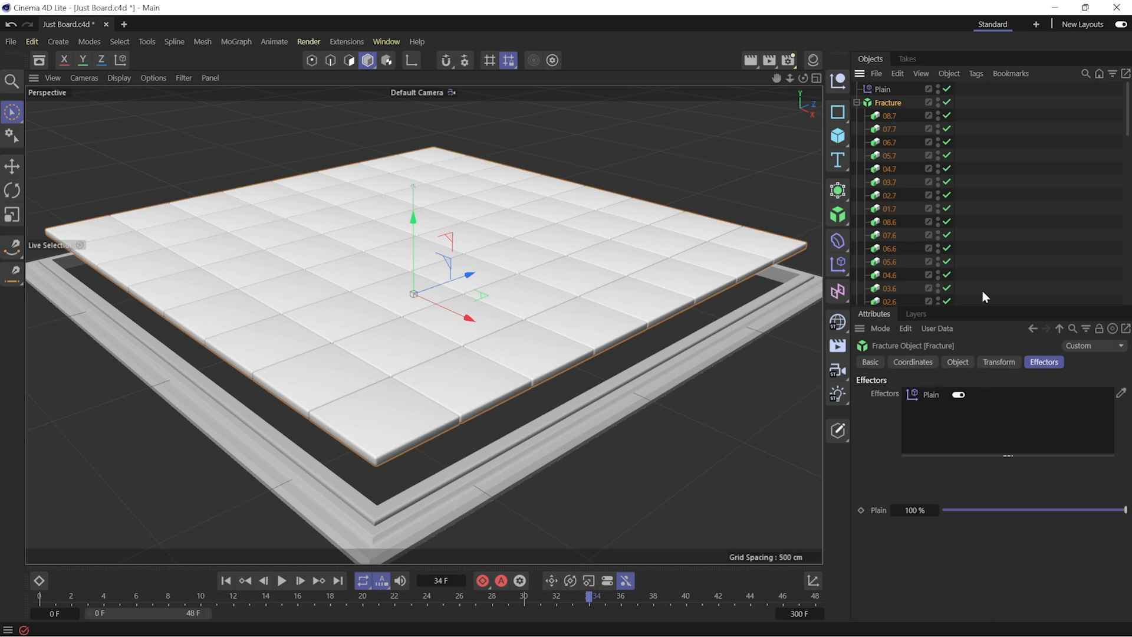
Try raising the Plain effector's Y position offset to 126 cm and undo the change
{"action": "left_click", "coordinate": [927, 399]}
{"action": "double_click", "coordinate": [927, 401]}
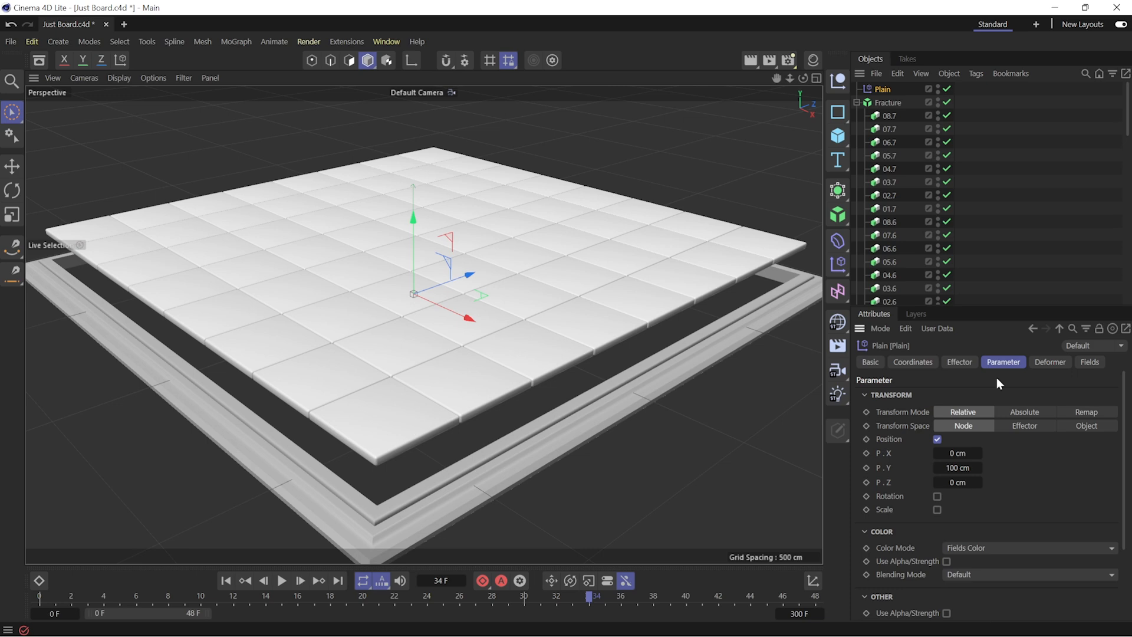
{"action": "mouse_move", "coordinate": [978, 468]}
{"action": "left_mouse_down"}
{"action": "mouse_move", "coordinate": [1014, 468]}
{"action": "mouse_move", "coordinate": [989, 468]}
{"action": "left_mouse_up"}
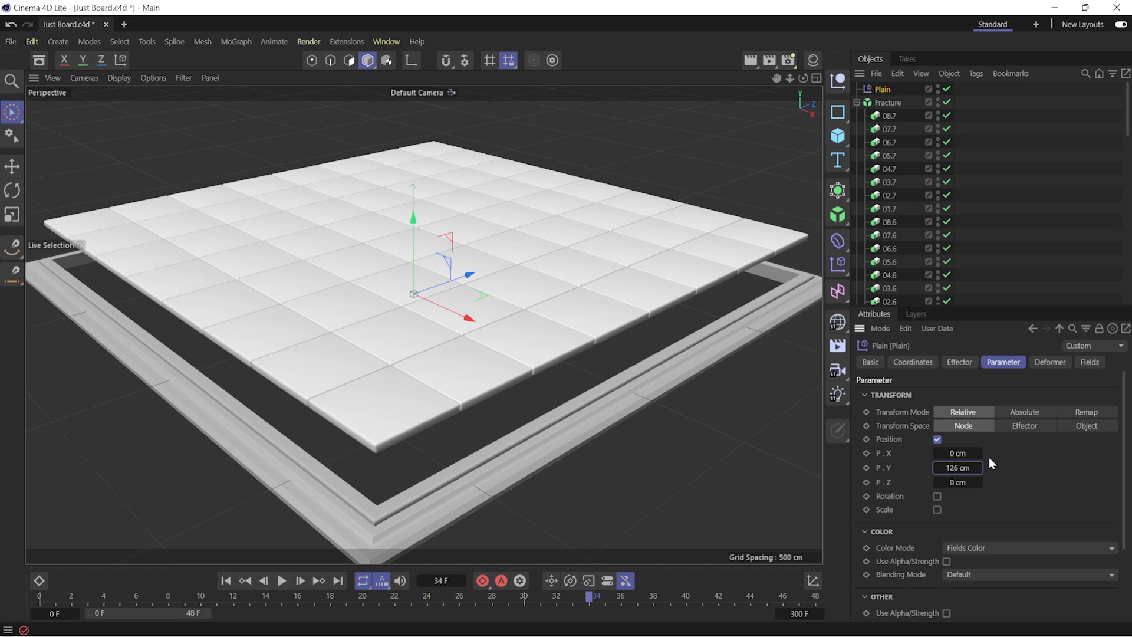
{"action": "key", "text": "ctrl+z"}
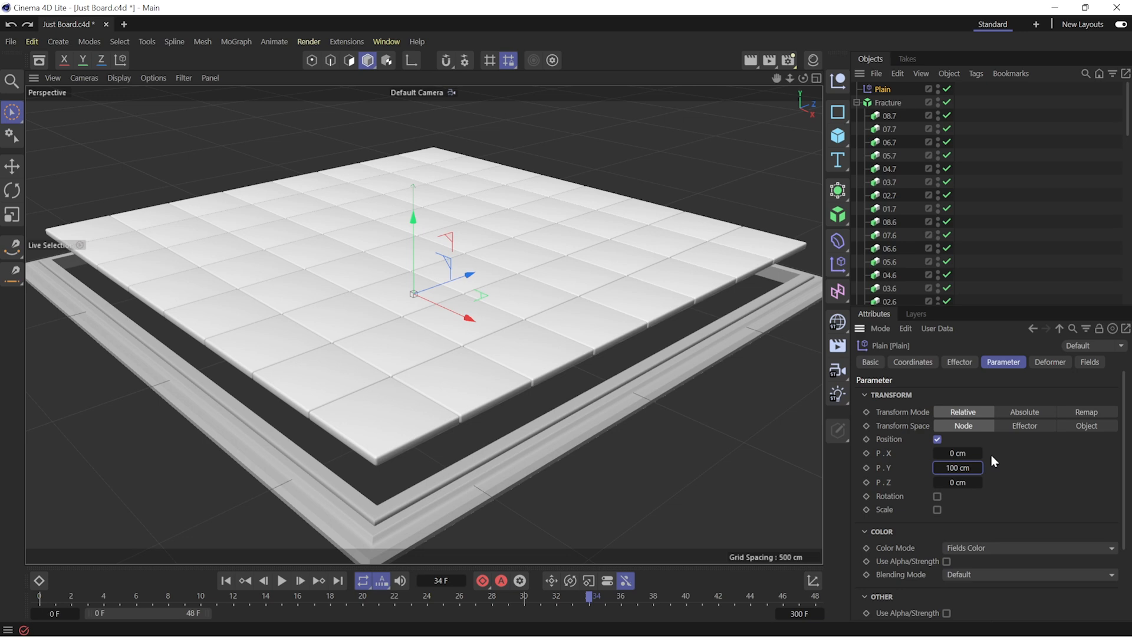
Add a Spherical Field to the Plain effector to limit which tiles it affects
{"action": "left_click", "coordinate": [1090, 362]}
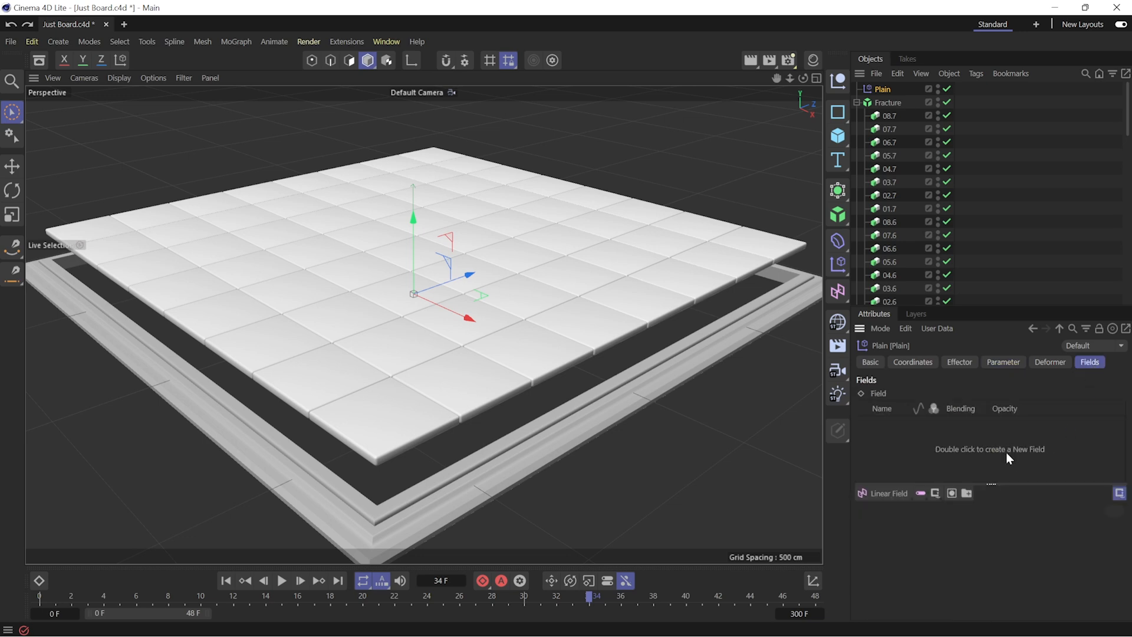
{"action": "left_click", "coordinate": [892, 493]}
{"action": "left_click", "coordinate": [899, 603]}
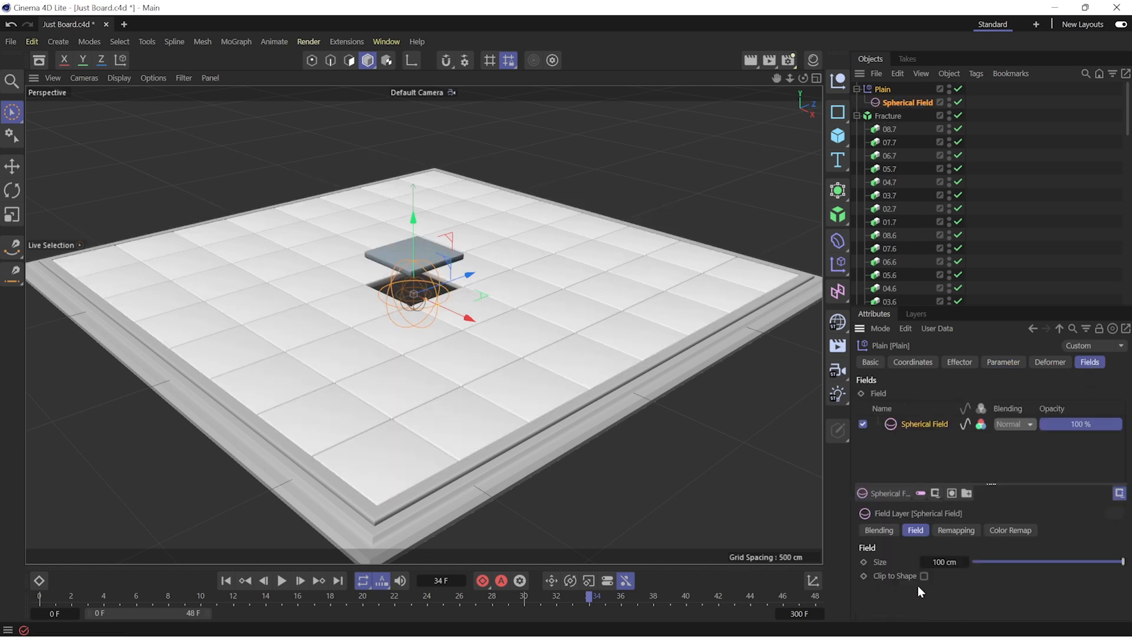
Adjust the Spherical Field's inner offset to about 56 %, lower it beneath the board and size it to about 172 cm
{"action": "left_click_drag", "start_coordinate": [441, 311], "coordinate": [585, 383]}
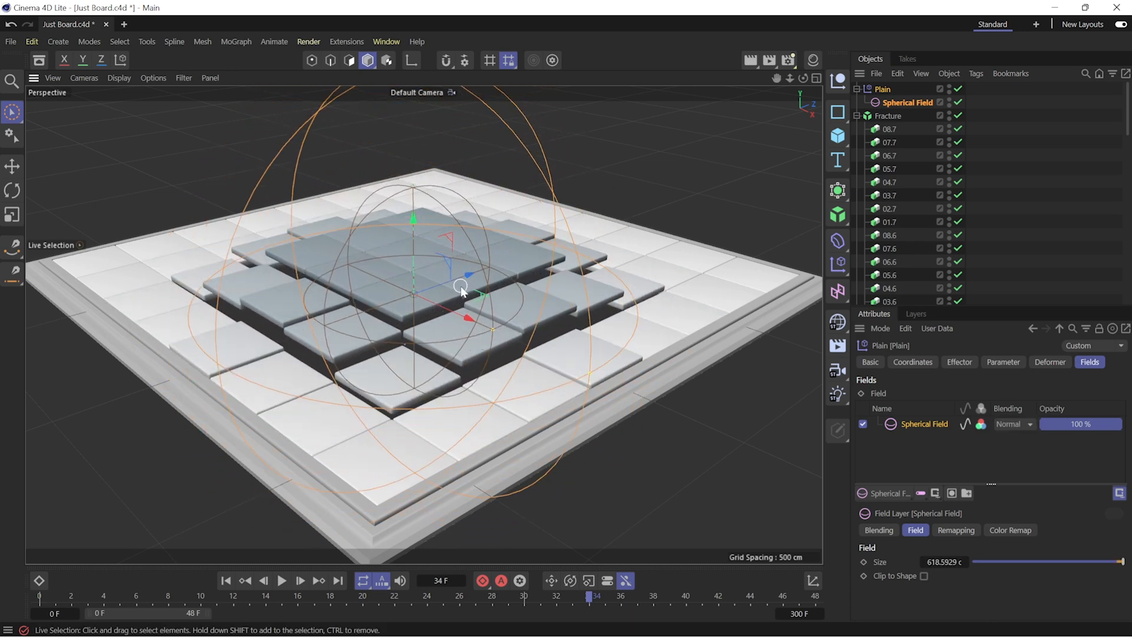
{"action": "mouse_move", "coordinate": [495, 337]}
{"action": "left_mouse_down"}
{"action": "mouse_move", "coordinate": [574, 384]}
{"action": "mouse_move", "coordinate": [473, 324]}
{"action": "mouse_move", "coordinate": [504, 335]}
{"action": "left_mouse_up"}
{"action": "left_click_drag", "start_coordinate": [588, 372], "coordinate": [716, 466]}
{"action": "left_click_drag", "start_coordinate": [472, 295], "coordinate": [515, 251]}
{"action": "key", "text": "ctrl+z"}
{"action": "left_click_drag", "start_coordinate": [742, 390], "coordinate": [505, 398]}
{"action": "left_click_drag", "start_coordinate": [472, 377], "coordinate": [345, 318], "text": "alt"}
{"action": "left_click_drag", "start_coordinate": [425, 394], "coordinate": [411, 393]}
{"action": "left_click_drag", "start_coordinate": [395, 322], "coordinate": [334, 356], "text": "alt"}
Keyframe the Spherical Field's Size from about 172 cm at frame 0 to 2008 cm at frame 50, with the preview range extended to frame 84
{"action": "left_click", "coordinate": [905, 102]}
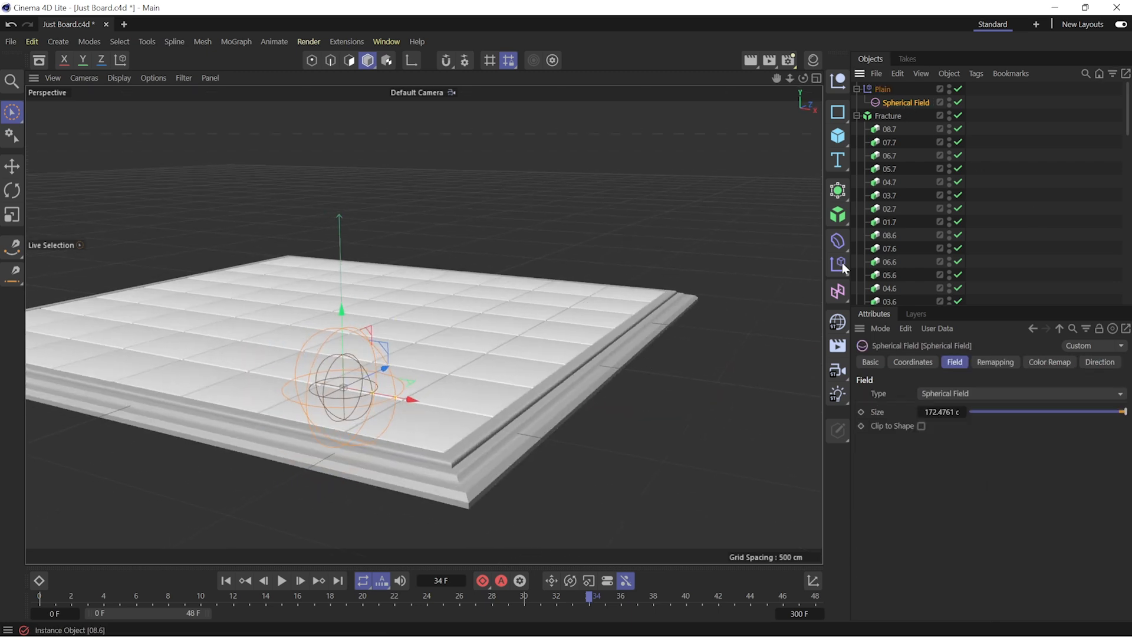
{"action": "left_click", "coordinate": [561, 597]}
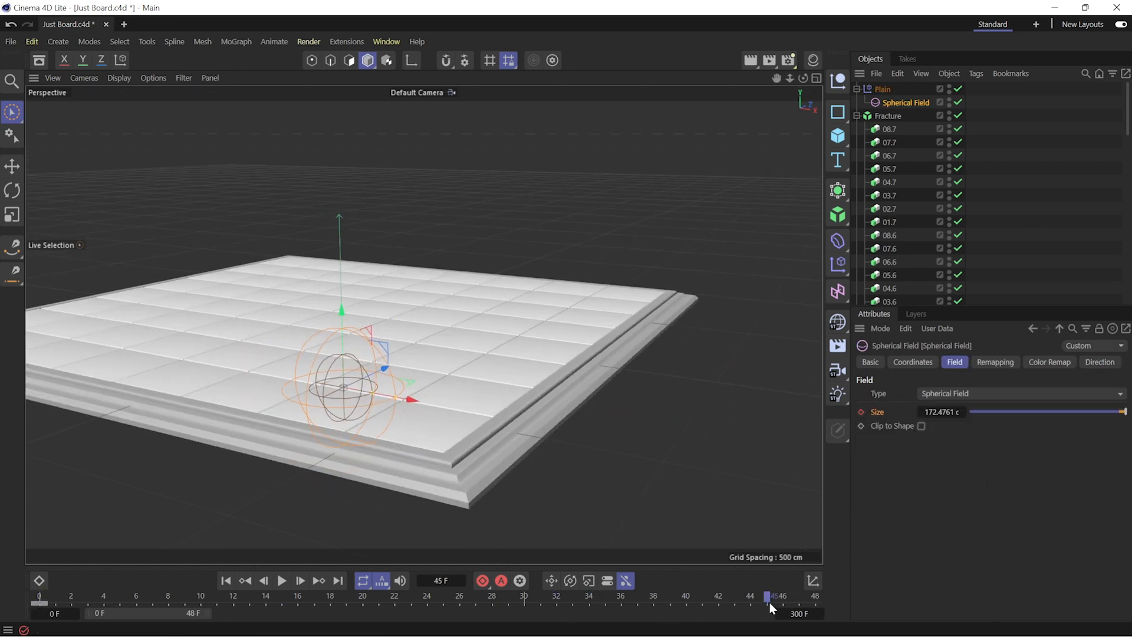
{"action": "left_click_drag", "start_coordinate": [769, 603], "coordinate": [753, 603]}
{"action": "left_click_drag", "start_coordinate": [206, 613], "coordinate": [286, 613]}
{"action": "left_click_drag", "start_coordinate": [469, 602], "coordinate": [37, 617]}
{"action": "key", "text": "F8"}
{"action": "key", "text": "F8"}
{"action": "left_click", "coordinate": [283, 578]}
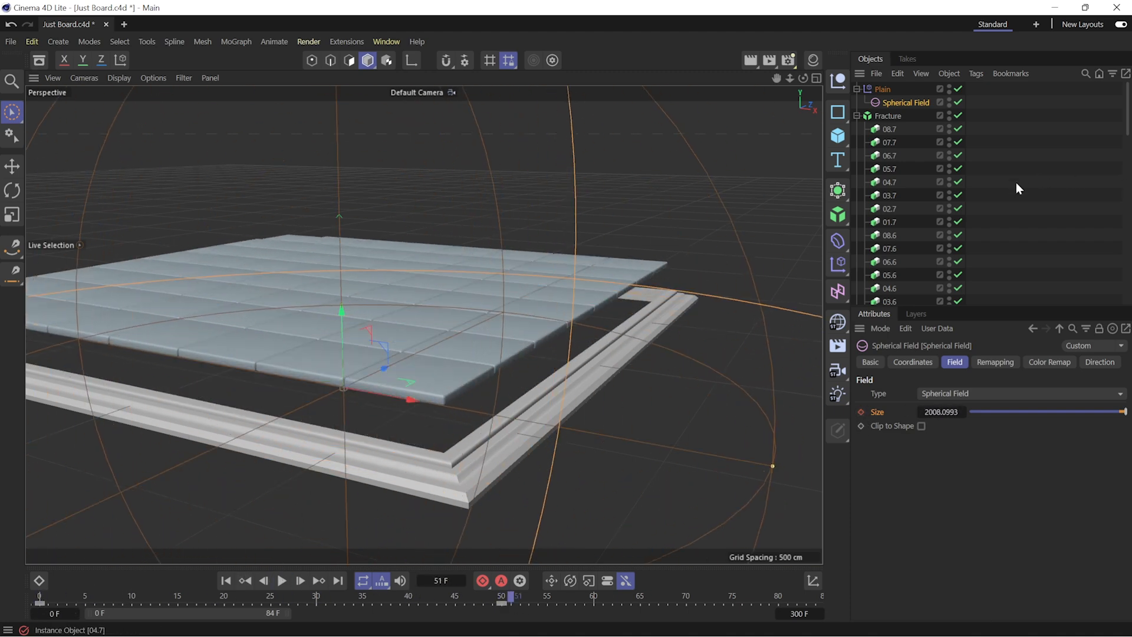
Set the Plain effector's Y position offset to 200 cm
{"action": "left_click", "coordinate": [883, 90]}
{"action": "left_click", "coordinate": [1003, 362]}
{"action": "double_click", "coordinate": [956, 467]}
{"action": "type", "text": "249"}
{"action": "key", "text": "Return"}
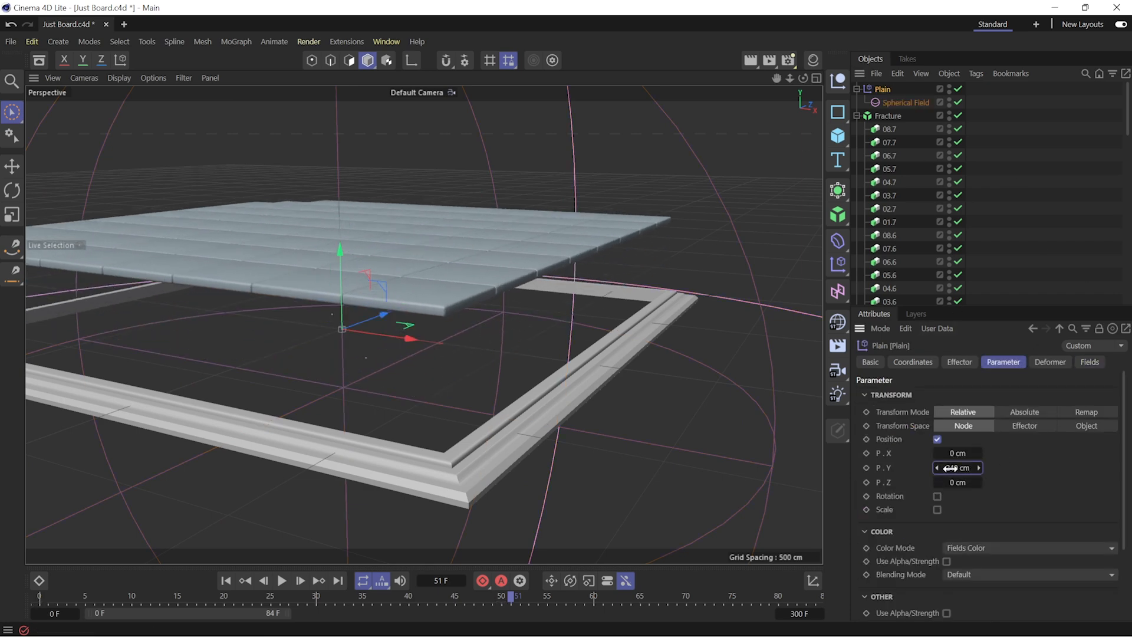
{"action": "type", "text": "200"}
{"action": "key", "text": "Return"}
{"action": "left_click_drag", "start_coordinate": [424, 323], "coordinate": [542, 349], "text": "alt"}
Set the Spherical Field's remapping Contour Mode to Curve and scrub the animation to check the tiles' rise
{"action": "left_click", "coordinate": [906, 102]}
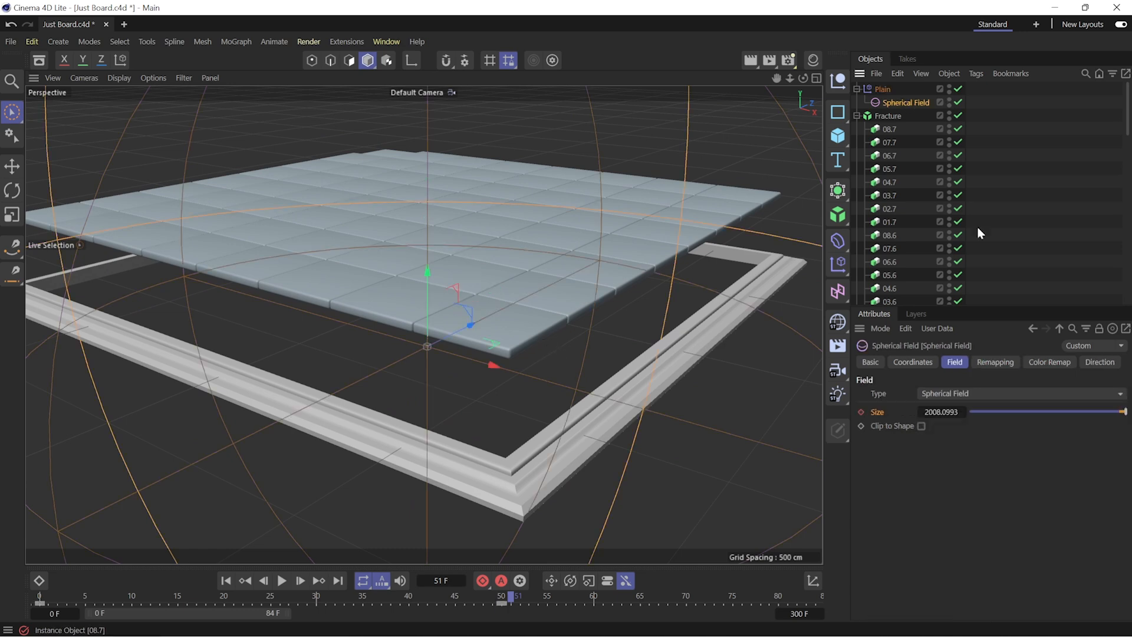
{"action": "left_click", "coordinate": [995, 362]}
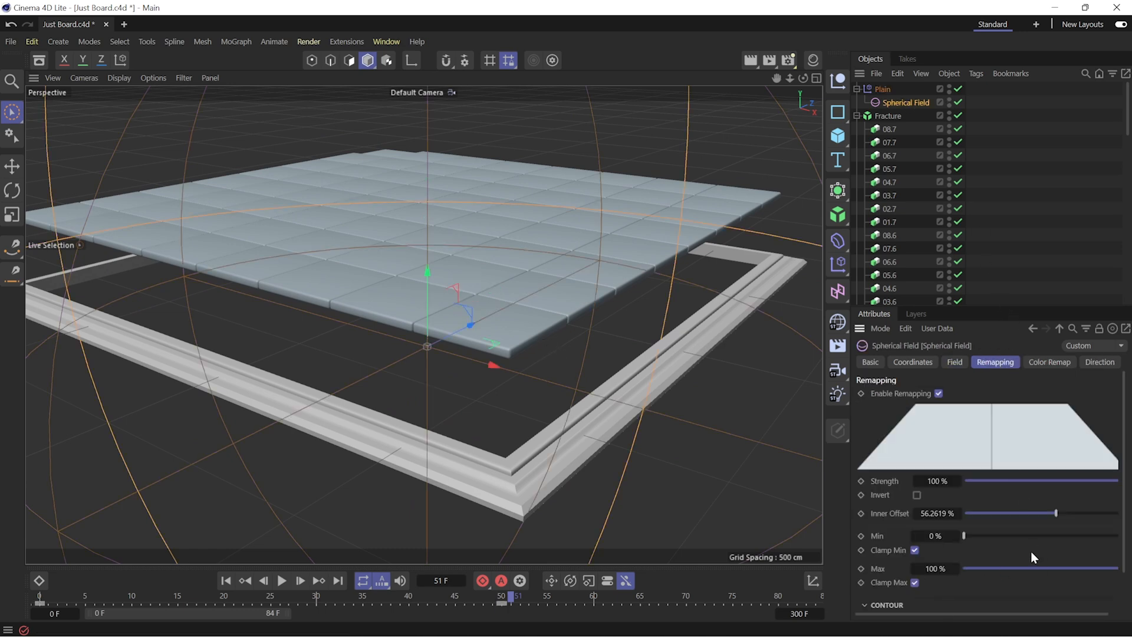
{"action": "left_click", "coordinate": [864, 605]}
{"action": "left_click", "coordinate": [865, 607]}
{"action": "scroll", "coordinate": [1008, 555], "scroll_direction": "down", "scroll_amount": 1}
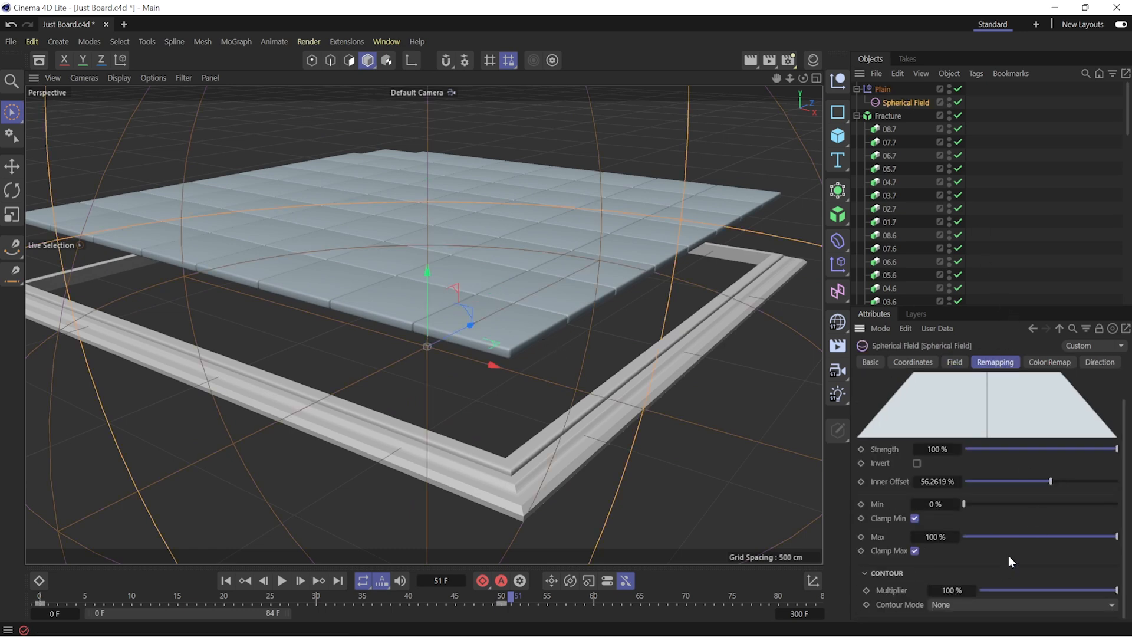
{"action": "left_click", "coordinate": [967, 603]}
{"action": "left_click", "coordinate": [970, 586]}
{"action": "left_click_drag", "start_coordinate": [1127, 442], "coordinate": [1127, 538]}
{"action": "left_click", "coordinate": [1080, 435]}
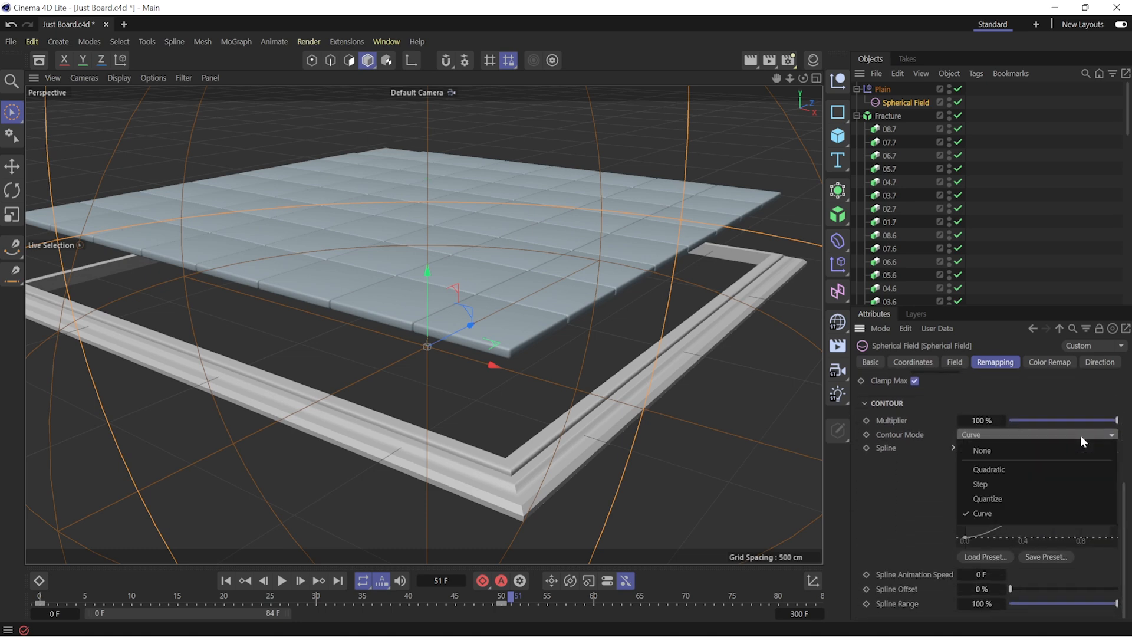
{"action": "left_click", "coordinate": [1061, 511]}
{"action": "mouse_move", "coordinate": [194, 596]}
{"action": "left_mouse_down"}
{"action": "mouse_move", "coordinate": [122, 595]}
{"action": "mouse_move", "coordinate": [392, 580]}
{"action": "mouse_move", "coordinate": [214, 592]}
{"action": "left_mouse_up"}
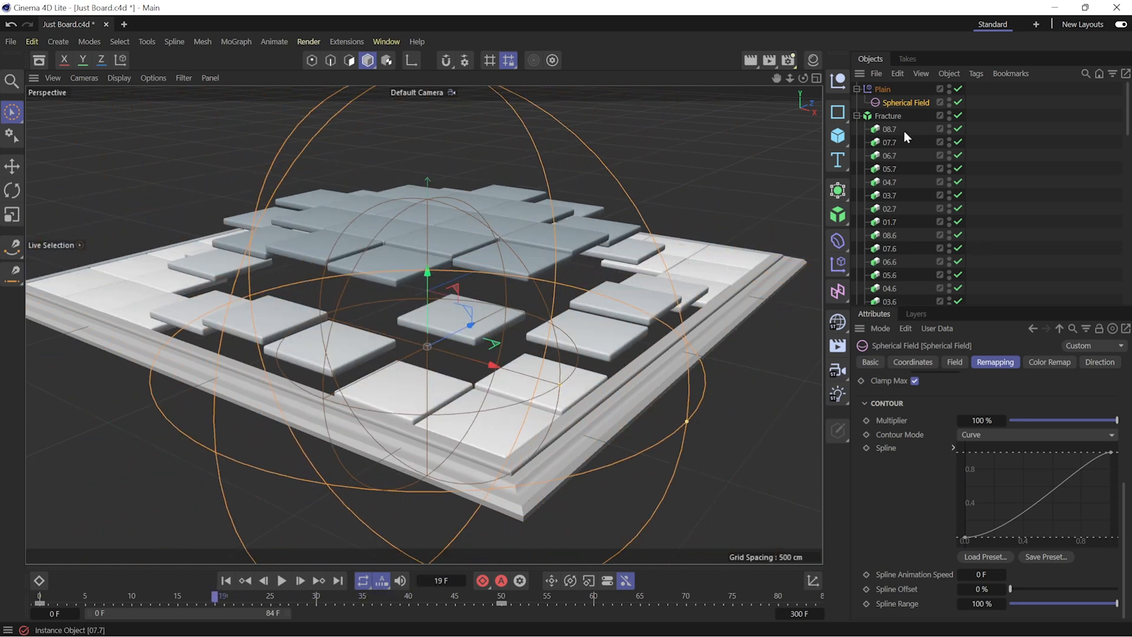
Add a second Spherical Field to the Plain effector, resize it and set its blending mode to Subtract
{"action": "left_click", "coordinate": [882, 88]}
{"action": "left_click", "coordinate": [1091, 362]}
{"action": "left_click", "coordinate": [890, 494]}
{"action": "left_click", "coordinate": [900, 596]}
{"action": "left_click_drag", "start_coordinate": [458, 320], "coordinate": [737, 389]}
{"action": "left_click", "coordinate": [1020, 424]}
{"action": "left_click", "coordinate": [1015, 466]}
Adjust the second Spherical Field's falloff and height relative to the board
{"action": "left_click_drag", "start_coordinate": [583, 328], "coordinate": [516, 311]}
{"action": "left_click_drag", "start_coordinate": [408, 328], "coordinate": [446, 284], "text": "alt"}
{"action": "left_click_drag", "start_coordinate": [422, 233], "coordinate": [426, 311]}
{"action": "left_click_drag", "start_coordinate": [471, 359], "coordinate": [445, 378], "text": "alt"}
{"action": "left_click_drag", "start_coordinate": [445, 379], "coordinate": [409, 357], "text": "alt"}
Keyframe the second Spherical Field's Size at frames 17 and 44, and play back the tile animation
{"action": "left_click_drag", "start_coordinate": [216, 597], "coordinate": [448, 599]}
{"action": "left_click", "coordinate": [864, 561]}
{"action": "left_click_drag", "start_coordinate": [932, 561], "coordinate": [868, 564]}
{"action": "left_click", "coordinate": [864, 563]}
{"action": "left_click_drag", "start_coordinate": [442, 598], "coordinate": [93, 598]}
{"action": "left_click_drag", "start_coordinate": [265, 460], "coordinate": [211, 526], "text": "alt"}
{"action": "left_click_drag", "start_coordinate": [93, 598], "coordinate": [5, 597]}
{"action": "key", "text": "F8"}
{"action": "left_click_drag", "start_coordinate": [129, 596], "coordinate": [282, 616]}
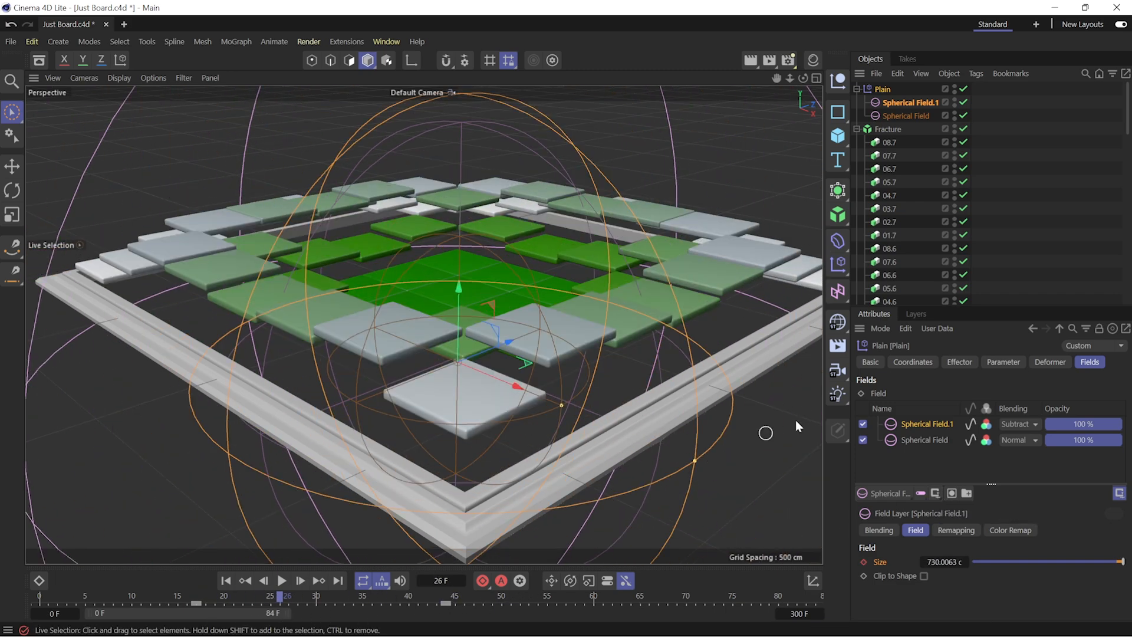
Try adding rotation (H 16°, P 15°, B 12°) and scale (X 0.1, Y 0.41) to the Plain effector, and switch both off again
{"action": "left_click", "coordinate": [883, 90]}
{"action": "left_click", "coordinate": [1004, 362]}
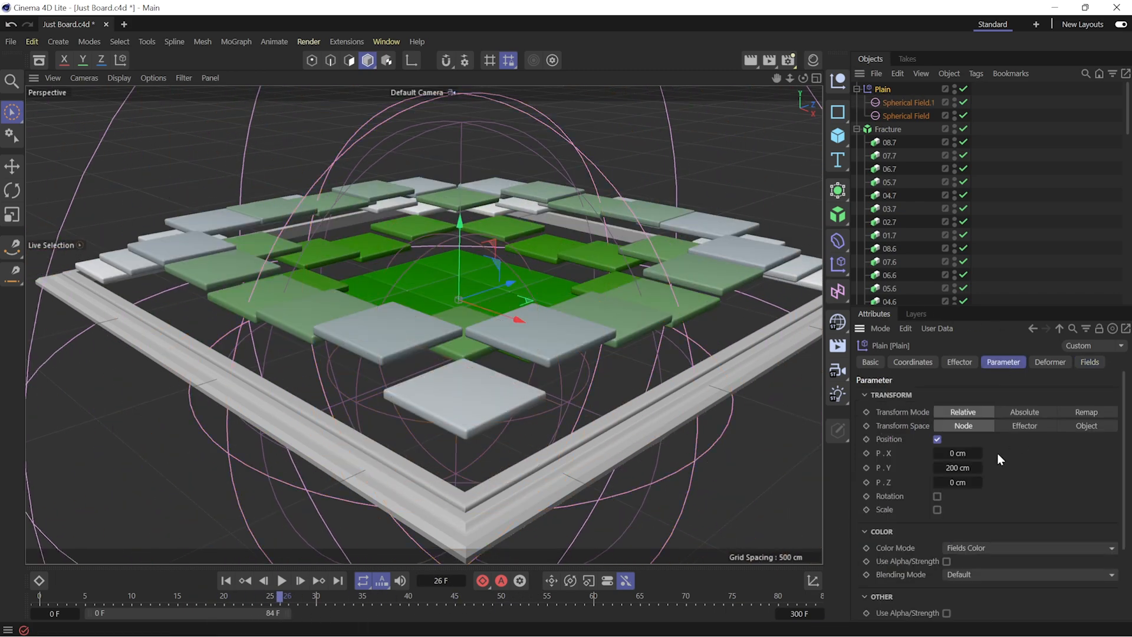
{"action": "left_click", "coordinate": [937, 497]}
{"action": "left_click_drag", "start_coordinate": [956, 510], "coordinate": [967, 534]}
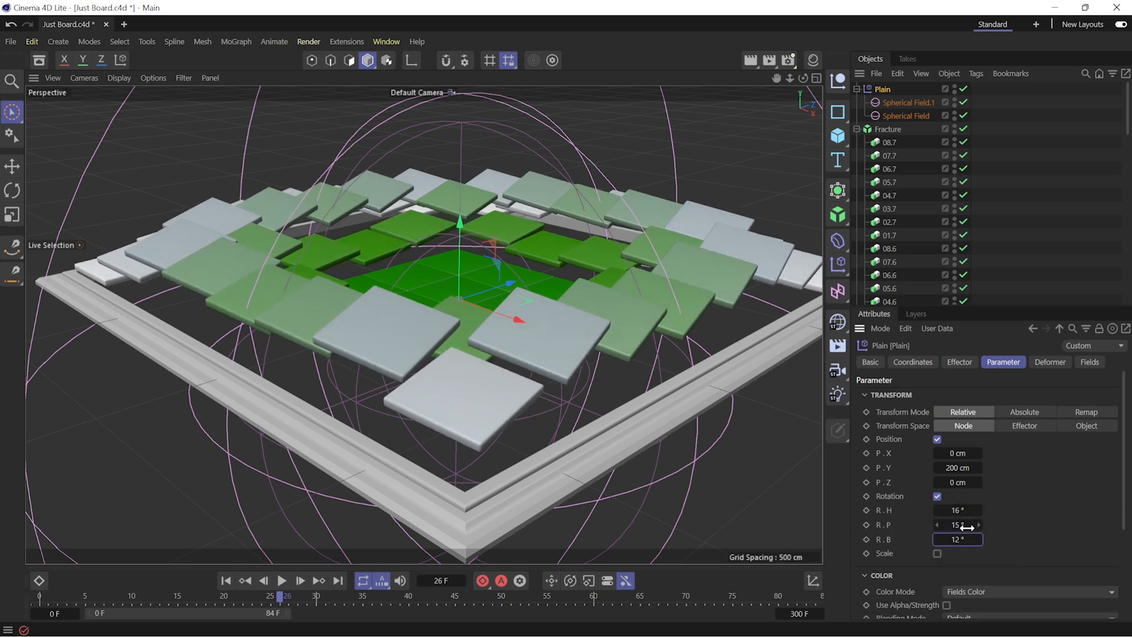
{"action": "left_click", "coordinate": [937, 553]}
{"action": "left_click_drag", "start_coordinate": [960, 595], "coordinate": [963, 608]}
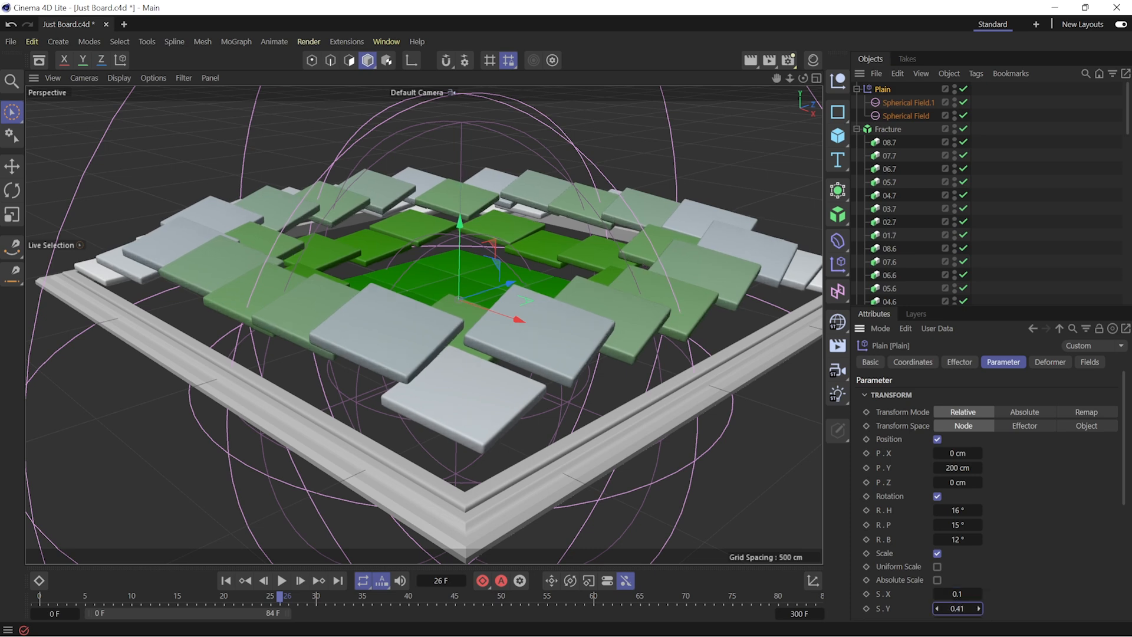
{"action": "left_click", "coordinate": [937, 554]}
{"action": "left_click", "coordinate": [937, 497]}
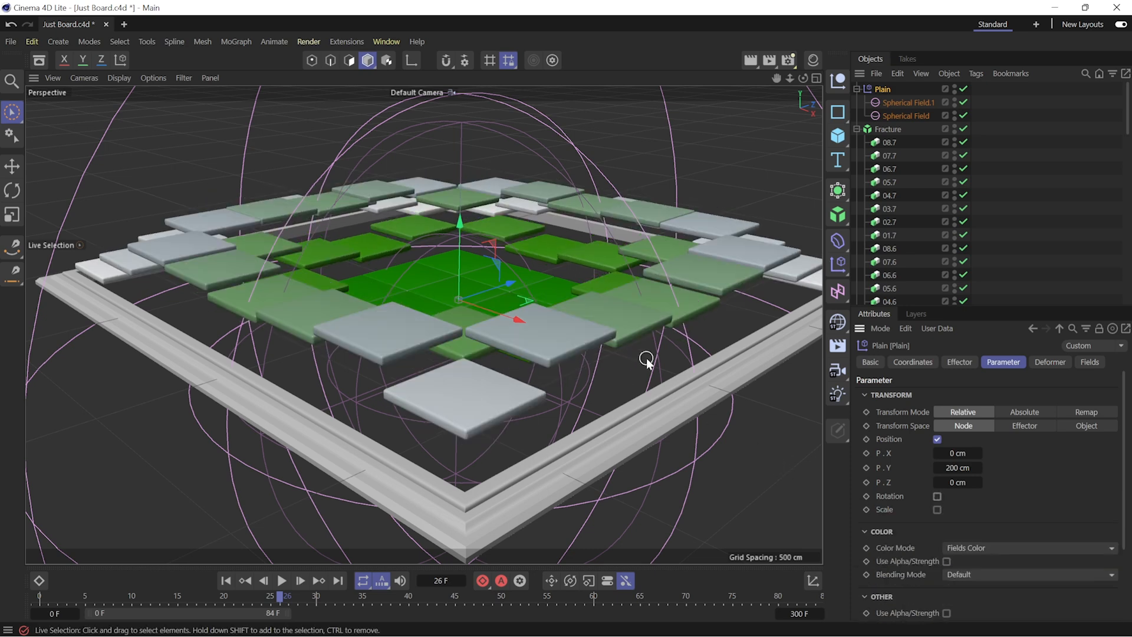
Apply a Random effector to the Fracture object
{"action": "left_click", "coordinate": [887, 129]}
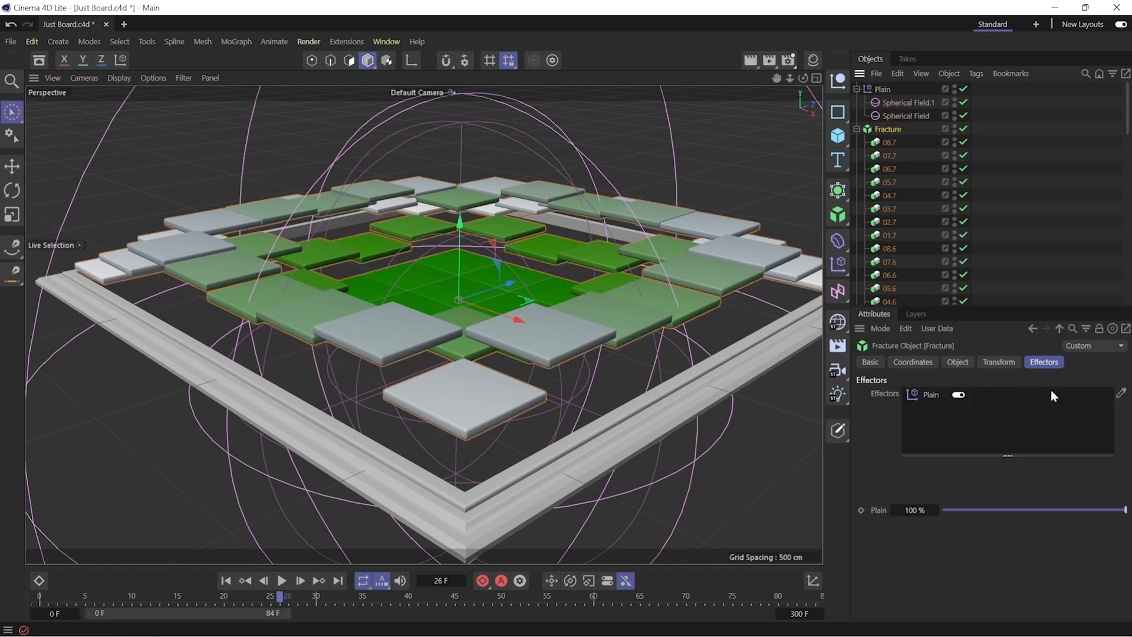
{"action": "left_click", "coordinate": [844, 268]}
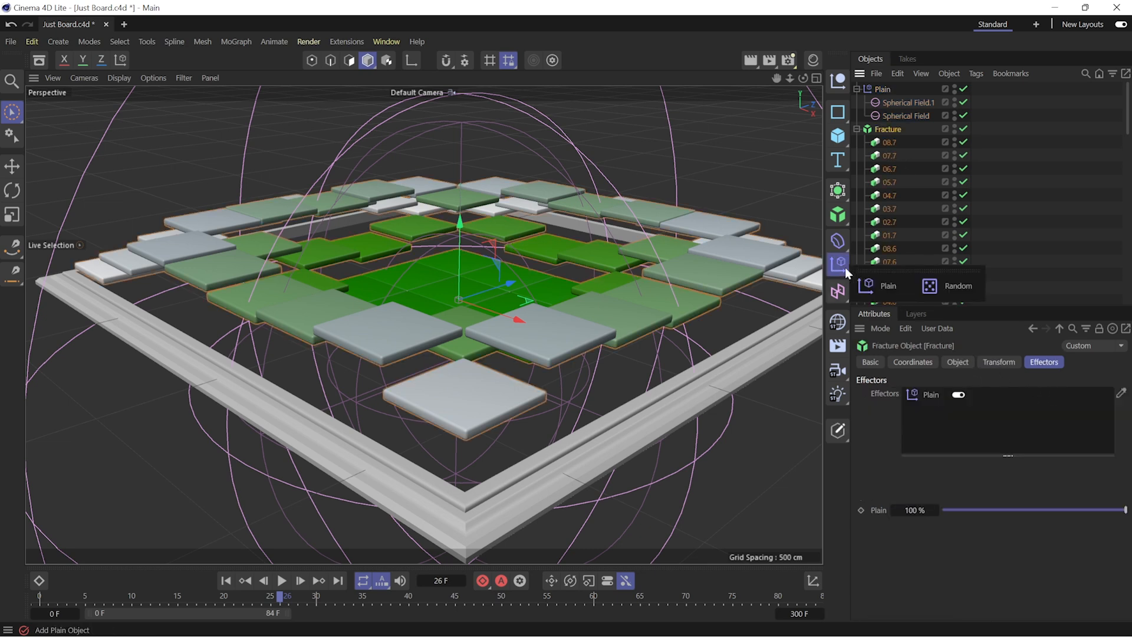
{"action": "left_click", "coordinate": [939, 285]}
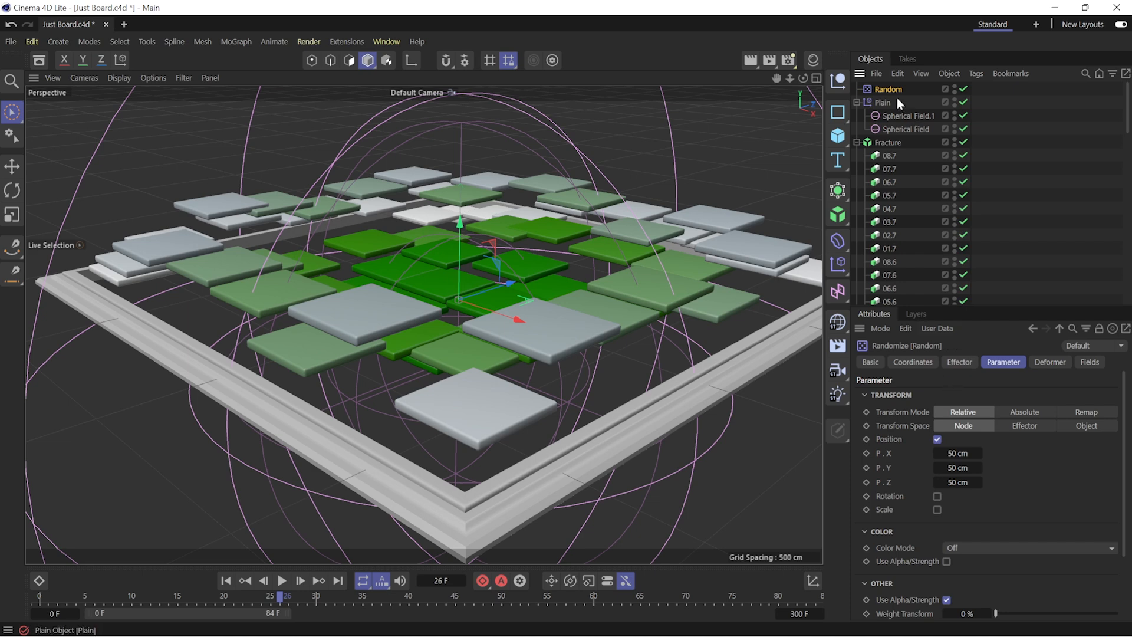
Set the Random effector's position variation to X 0 cm, Y 101 cm and Z 0 cm
{"action": "left_click", "coordinate": [966, 453]}
{"action": "type", "text": "0"}
{"action": "key", "text": "Tab"}
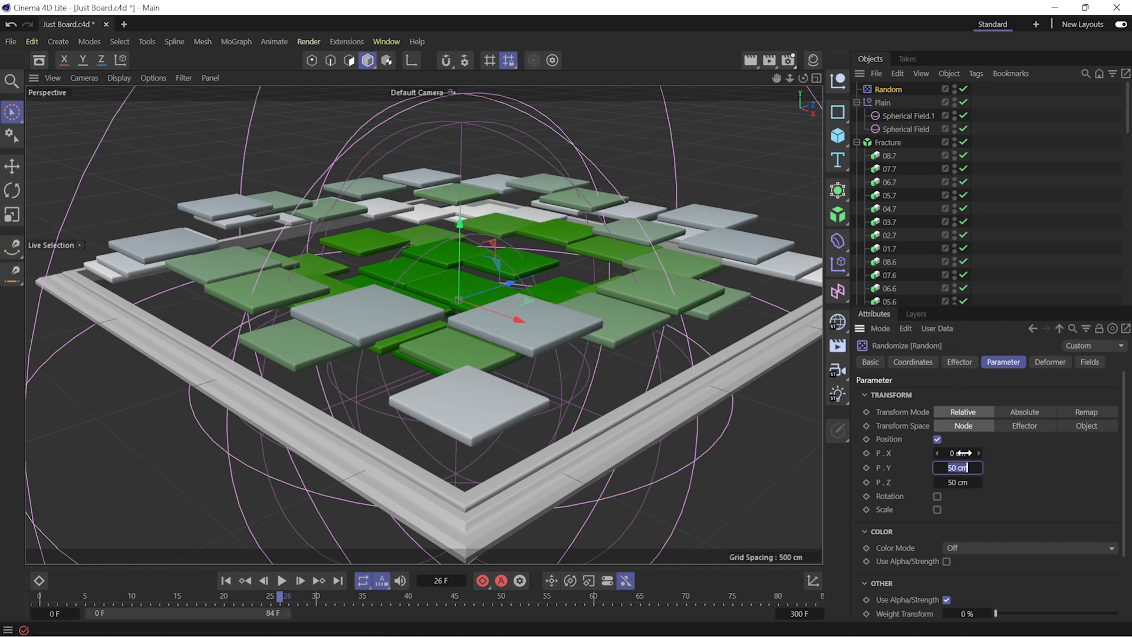
{"action": "type", "text": "100"}
{"action": "key", "text": "Tab"}
{"action": "type", "text": "0"}
{"action": "key", "text": "Return"}
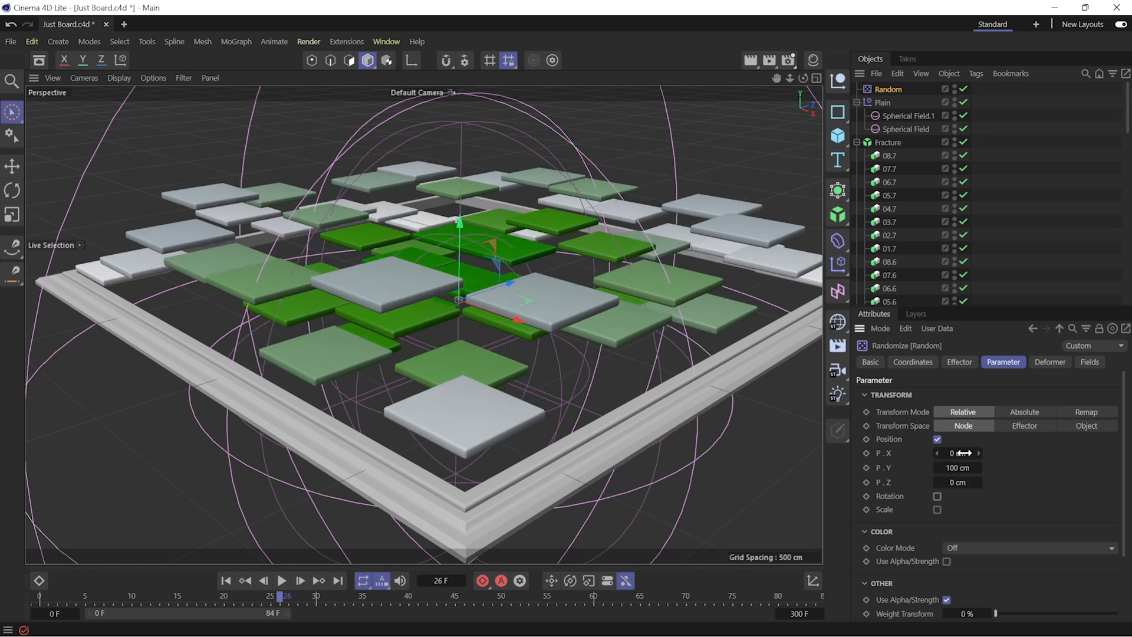
{"action": "mouse_move", "coordinate": [965, 467]}
{"action": "left_mouse_down"}
{"action": "mouse_move", "coordinate": [994, 467]}
{"action": "mouse_move", "coordinate": [952, 467]}
{"action": "mouse_move", "coordinate": [966, 468]}
{"action": "left_mouse_up"}
Enable rotation in the Random effector and set it to H 23°, P 31° and B 23°
{"action": "left_click", "coordinate": [936, 496]}
{"action": "left_click_drag", "start_coordinate": [965, 510], "coordinate": [979, 510]}
{"action": "left_click_drag", "start_coordinate": [965, 525], "coordinate": [984, 525]}
{"action": "left_click_drag", "start_coordinate": [965, 539], "coordinate": [979, 539]}
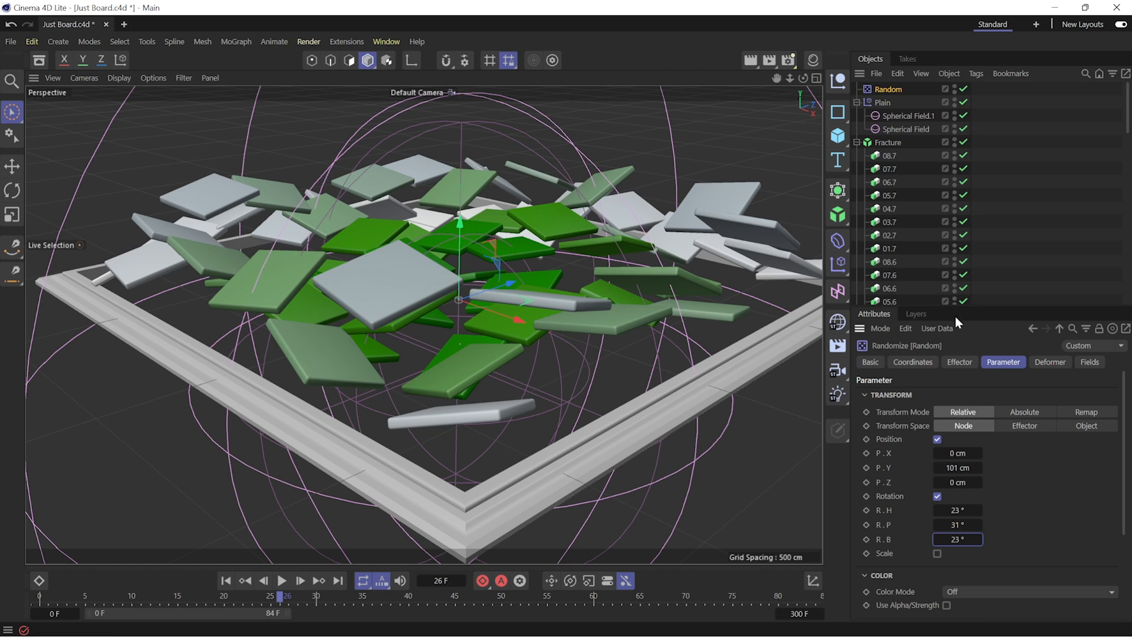
Link both existing Spherical Fields to the Random effector and set Spherical Field.1's blending to Subtract
{"action": "left_click", "coordinate": [1083, 361]}
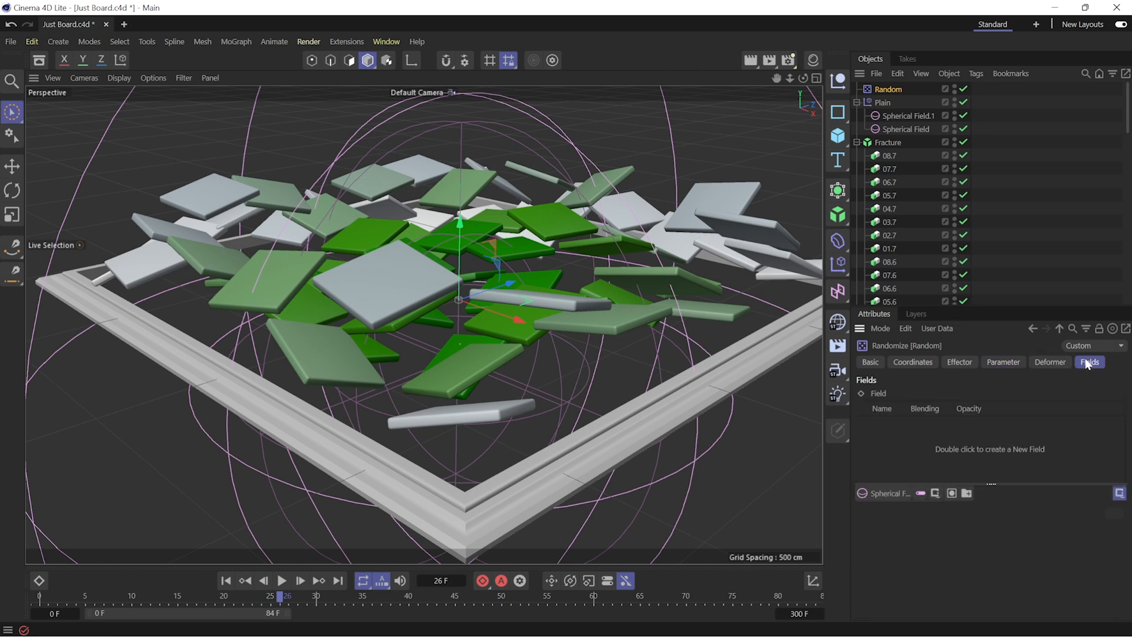
{"action": "left_click", "coordinate": [906, 116]}
{"action": "left_click", "coordinate": [908, 129], "text": "shift"}
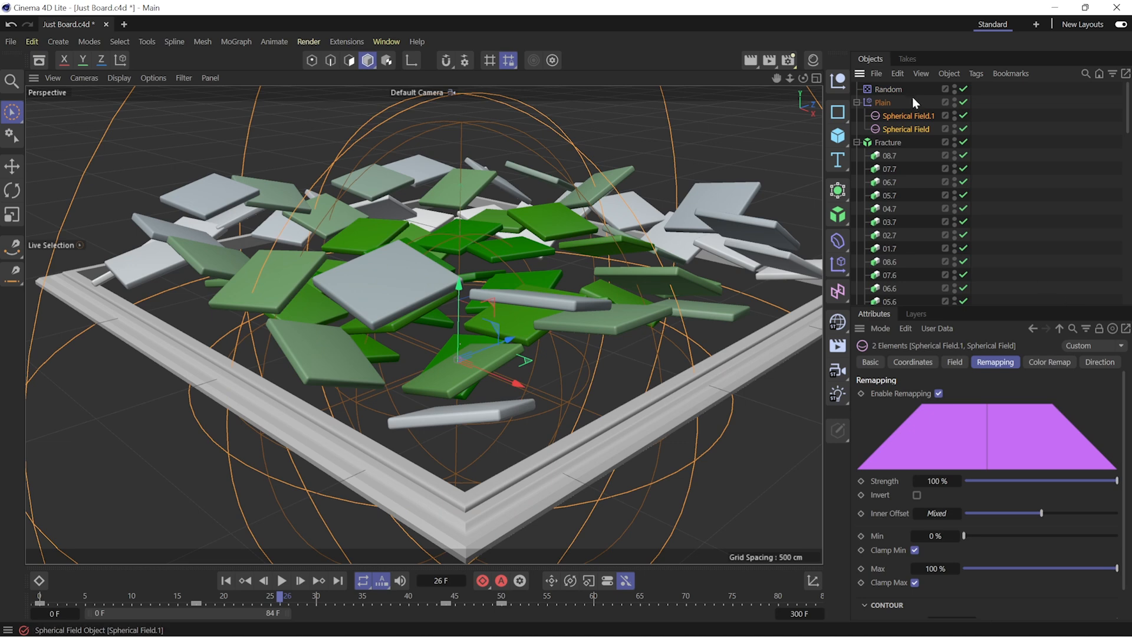
{"action": "left_click", "coordinate": [888, 89]}
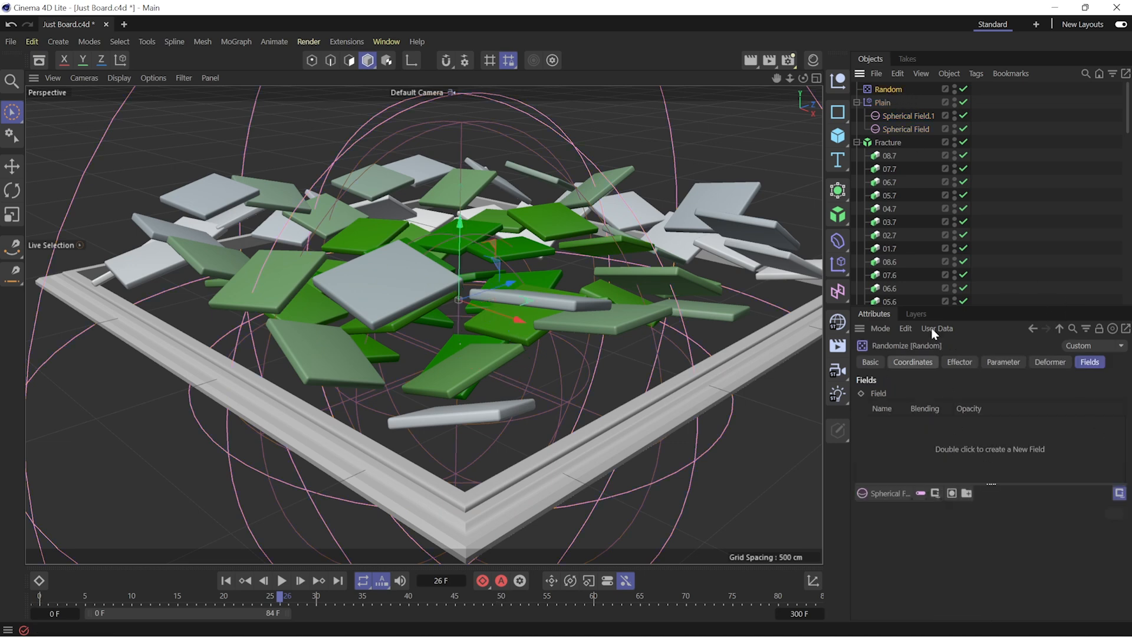
{"action": "left_click_drag", "start_coordinate": [906, 129], "coordinate": [925, 444]}
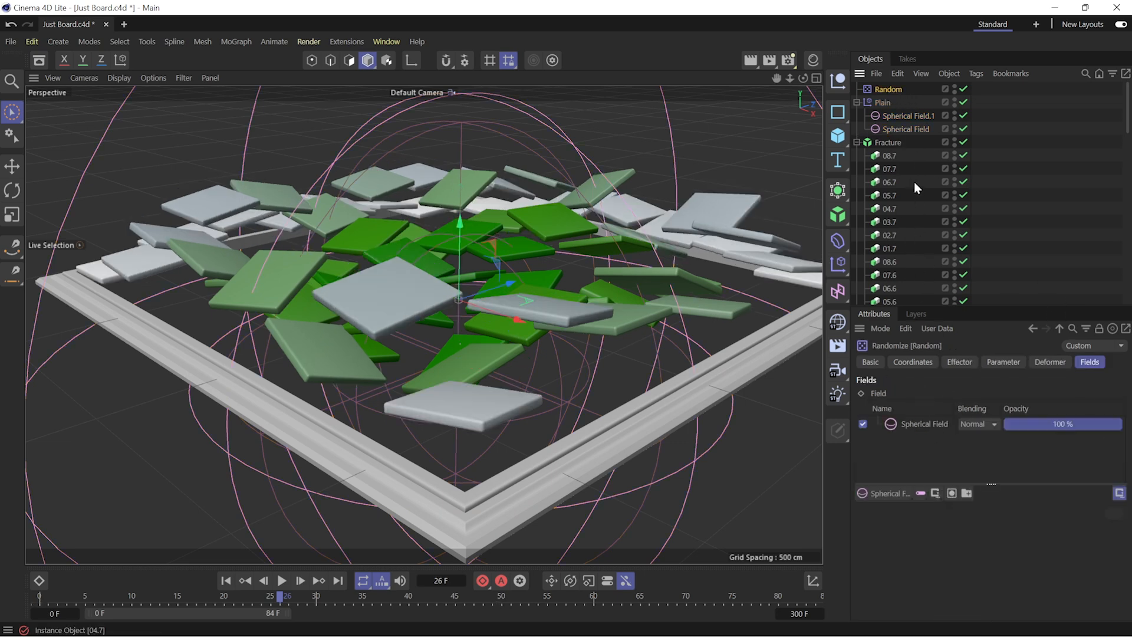
{"action": "left_click_drag", "start_coordinate": [907, 113], "coordinate": [916, 420]}
{"action": "left_click", "coordinate": [981, 423]}
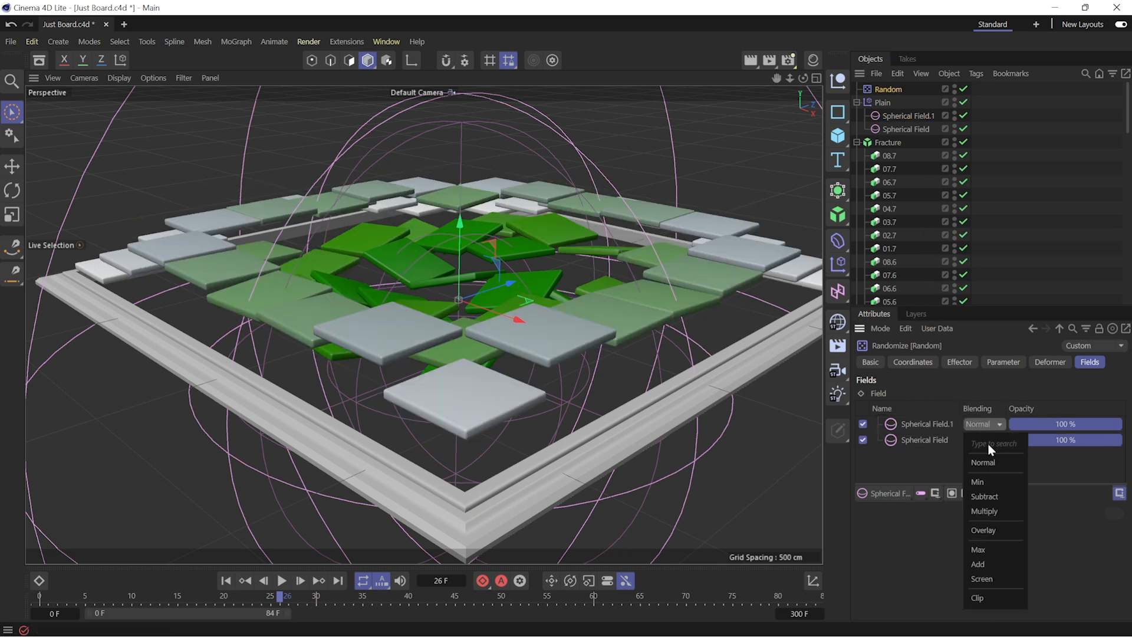
{"action": "left_click", "coordinate": [991, 496]}
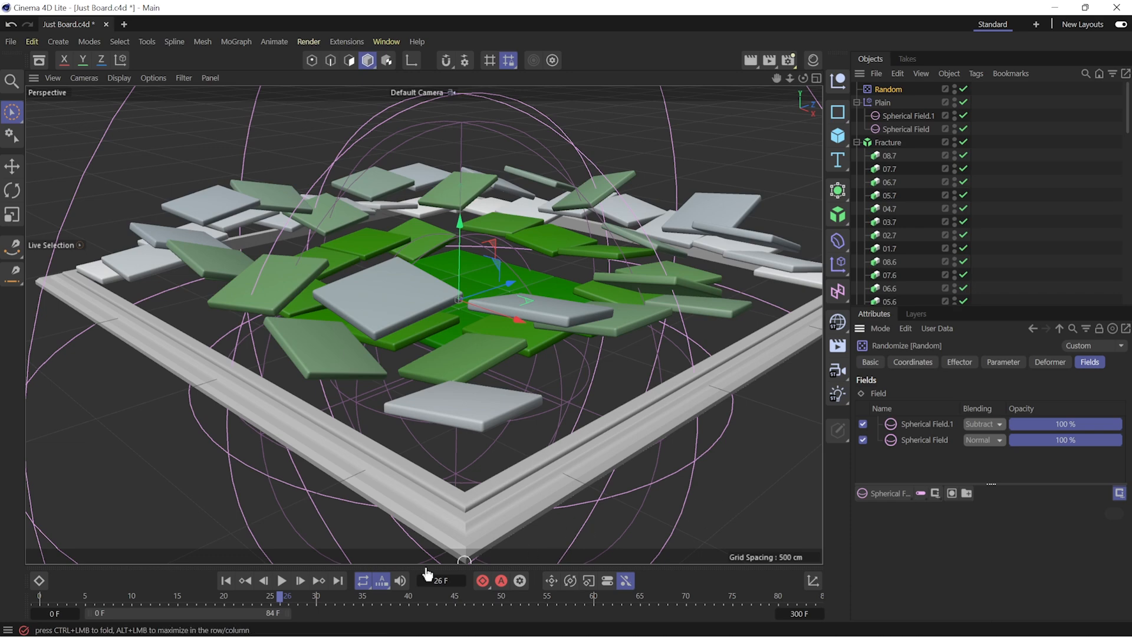
Play back and scrub the tile animation from near its start to check the randomized motion
{"action": "left_click_drag", "start_coordinate": [293, 602], "coordinate": [67, 596]}
{"action": "left_click", "coordinate": [282, 581]}
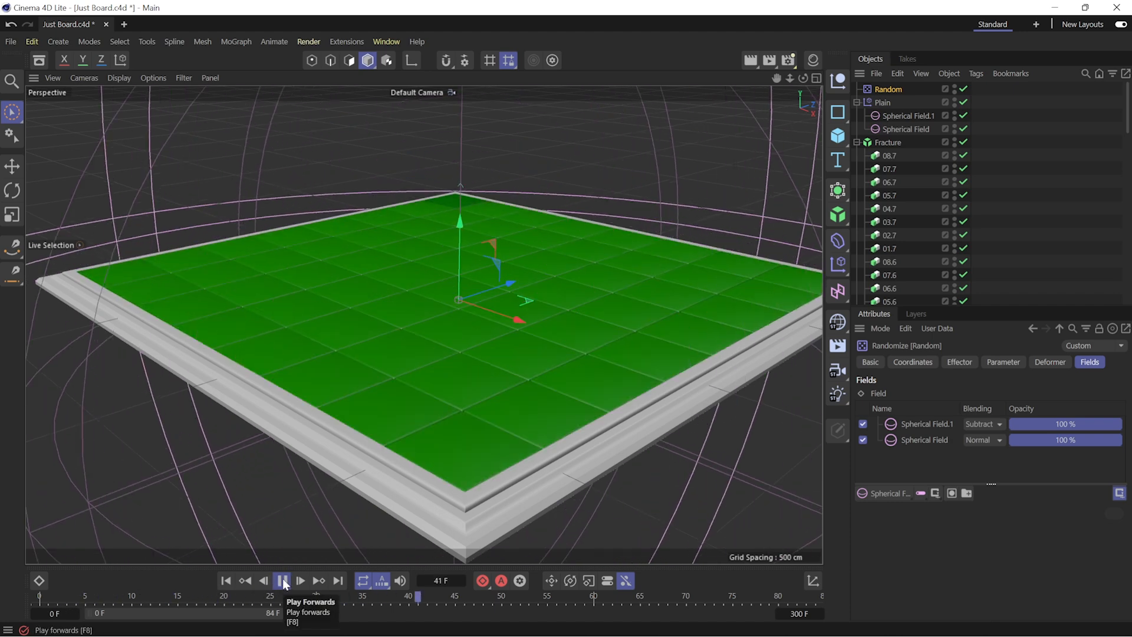
{"action": "left_click", "coordinate": [284, 582]}
{"action": "left_click_drag", "start_coordinate": [473, 596], "coordinate": [354, 597]}
{"action": "left_click_drag", "start_coordinate": [288, 614], "coordinate": [196, 633]}
{"action": "left_click", "coordinate": [283, 583]}
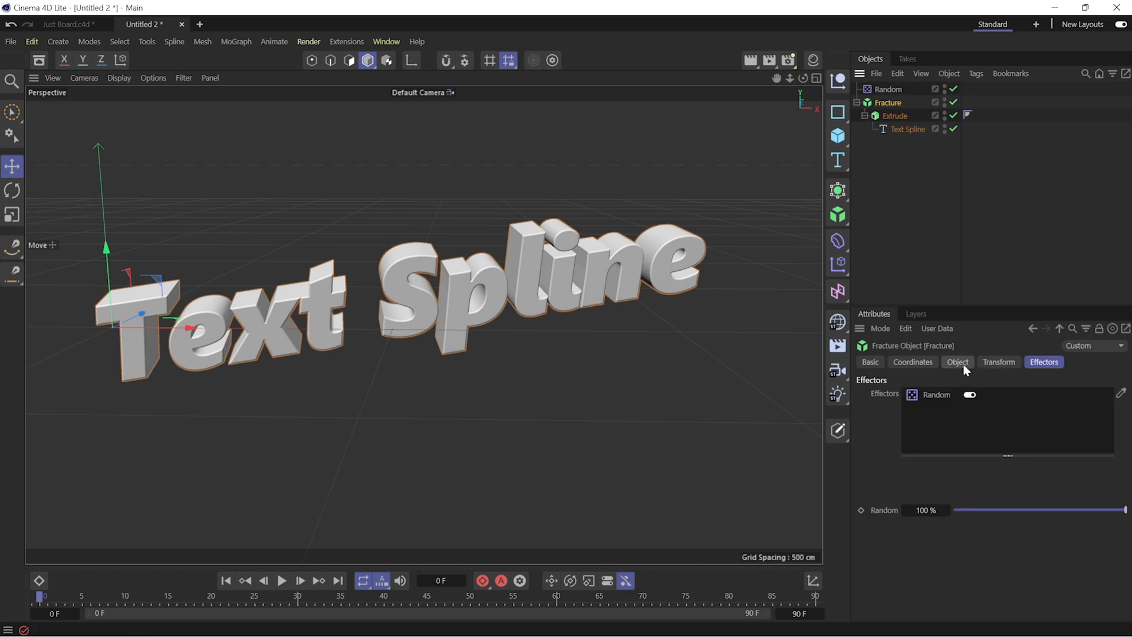
Set the Mode of the extruded text's Fracture object to Explode Segments and check the Random effector's Strength
{"action": "left_click", "coordinate": [958, 361]}
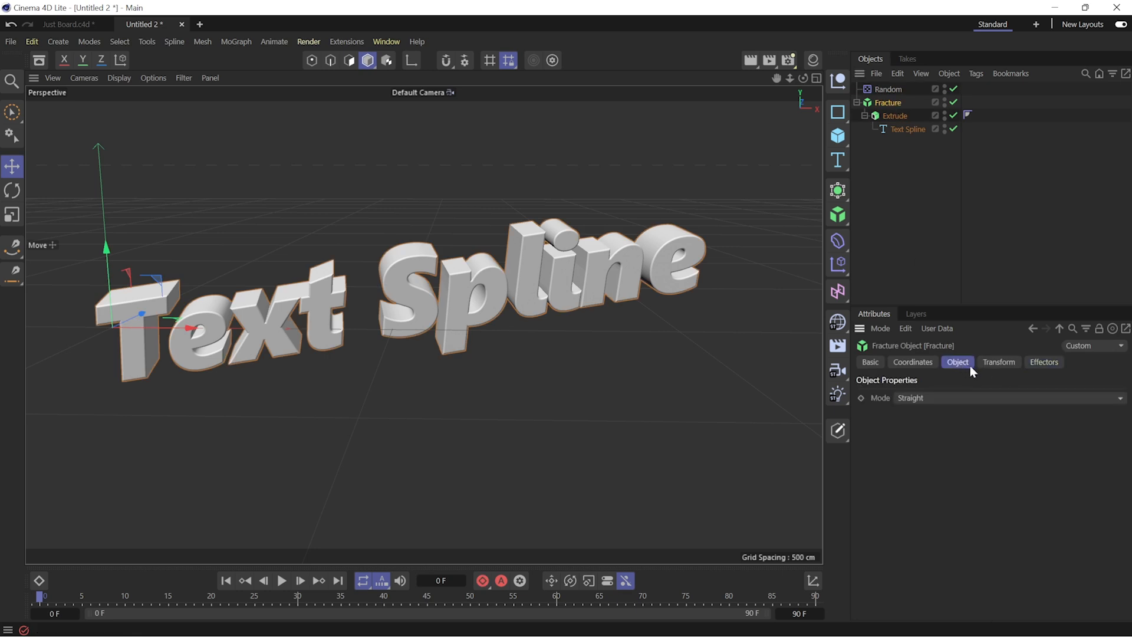
{"action": "left_click", "coordinate": [1079, 401]}
{"action": "left_click", "coordinate": [1032, 432]}
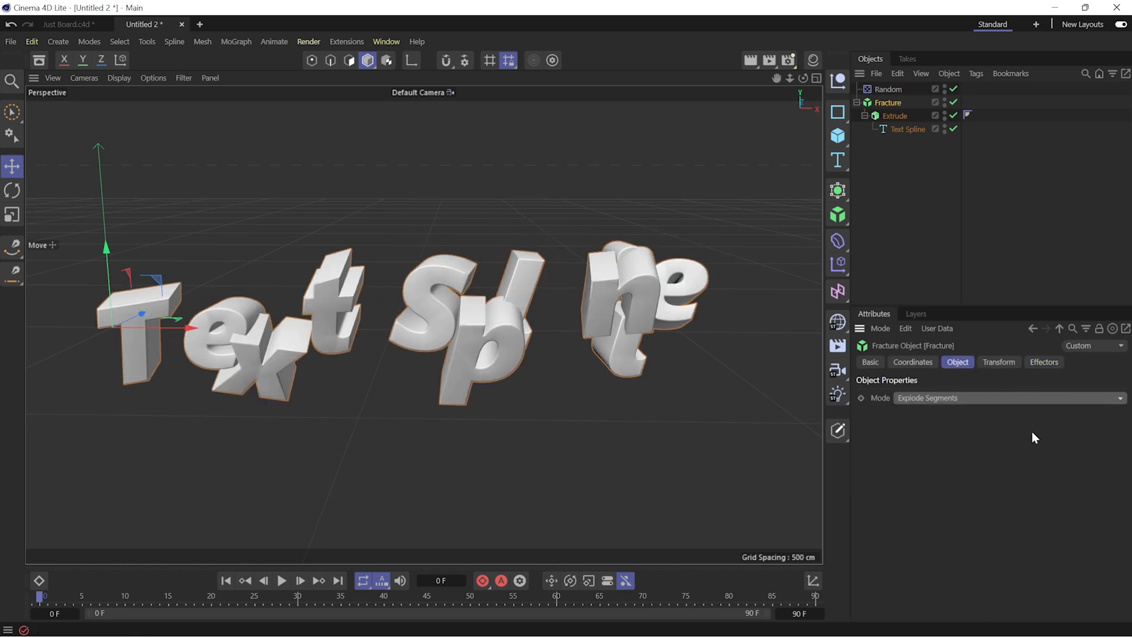
{"action": "mouse_move", "coordinate": [612, 369]}
{"action": "left_mouse_down", "text": "alt"}
{"action": "mouse_move", "coordinate": [574, 368]}
{"action": "mouse_move", "coordinate": [536, 336]}
{"action": "mouse_move", "coordinate": [627, 371]}
{"action": "left_mouse_up", "text": "alt"}
{"action": "left_click", "coordinate": [882, 90]}
{"action": "mouse_move", "coordinate": [1124, 394]}
{"action": "left_mouse_down"}
{"action": "mouse_move", "coordinate": [932, 395]}
{"action": "mouse_move", "coordinate": [1126, 393]}
{"action": "left_mouse_up"}
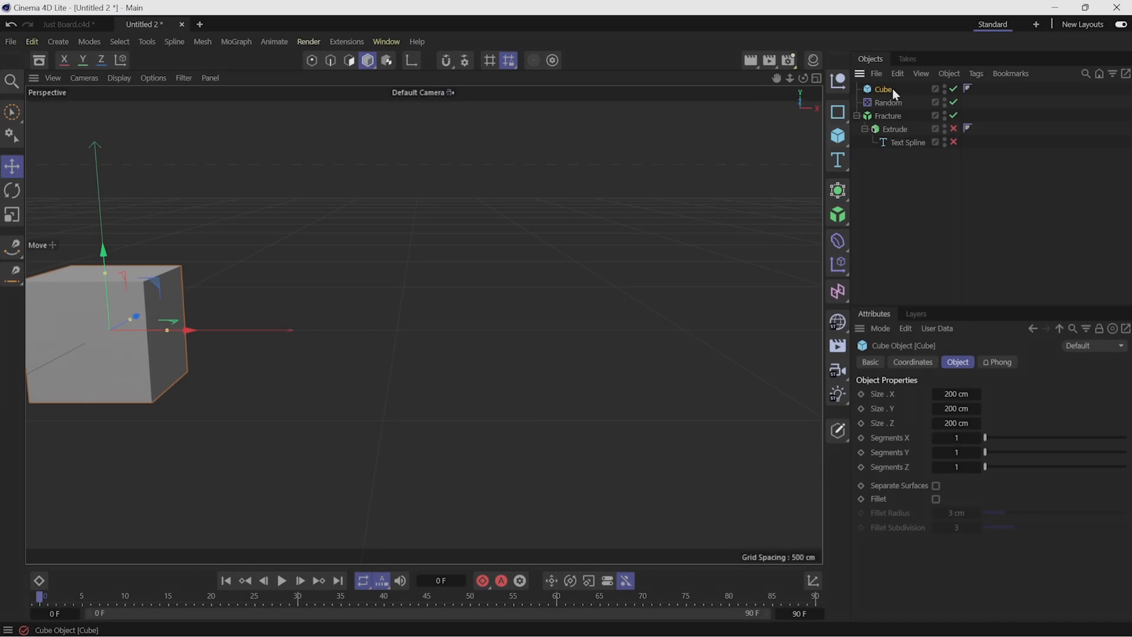
Make the Cube a child of the Fracture object and switch its Separate Surfaces option on and off again
{"action": "left_click_drag", "start_coordinate": [893, 88], "coordinate": [894, 123]}
{"action": "middle_click_drag", "start_coordinate": [491, 280], "coordinate": [712, 224], "text": "alt"}
{"action": "left_click_drag", "start_coordinate": [525, 271], "coordinate": [483, 281], "text": "alt"}
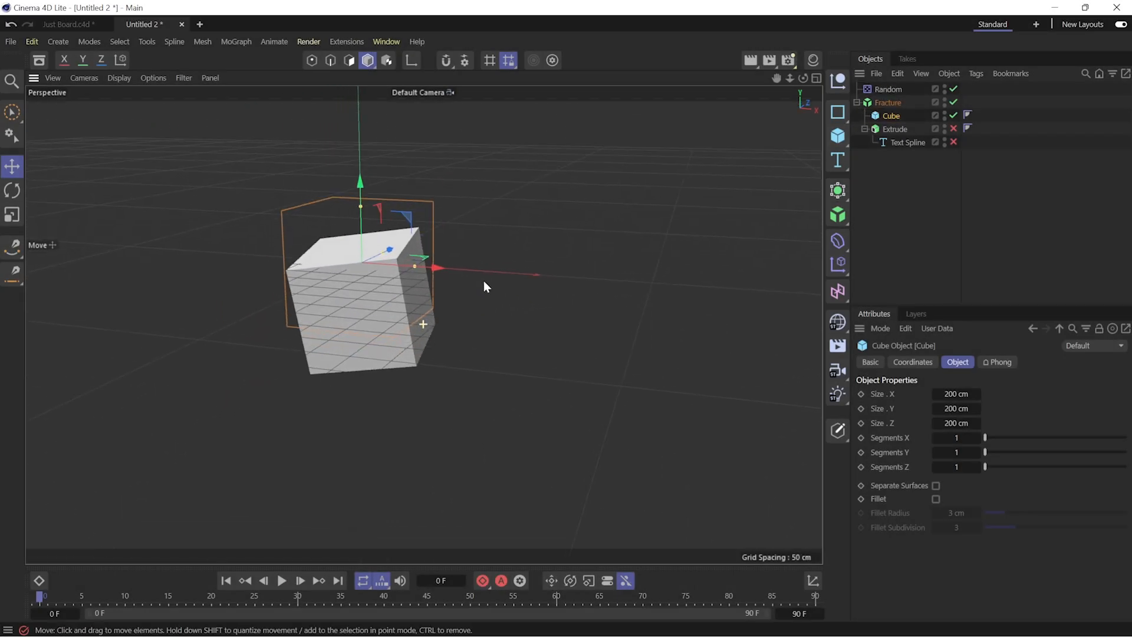
{"action": "left_click", "coordinate": [935, 486]}
{"action": "left_click_drag", "start_coordinate": [490, 313], "coordinate": [517, 341], "text": "alt"}
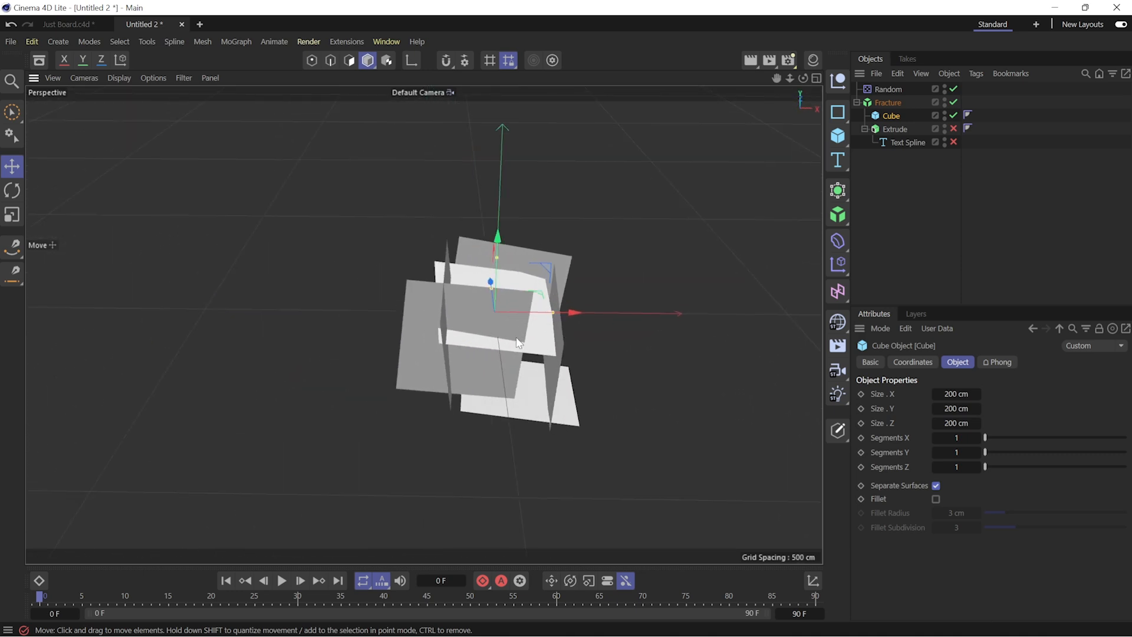
{"action": "left_click", "coordinate": [936, 485]}
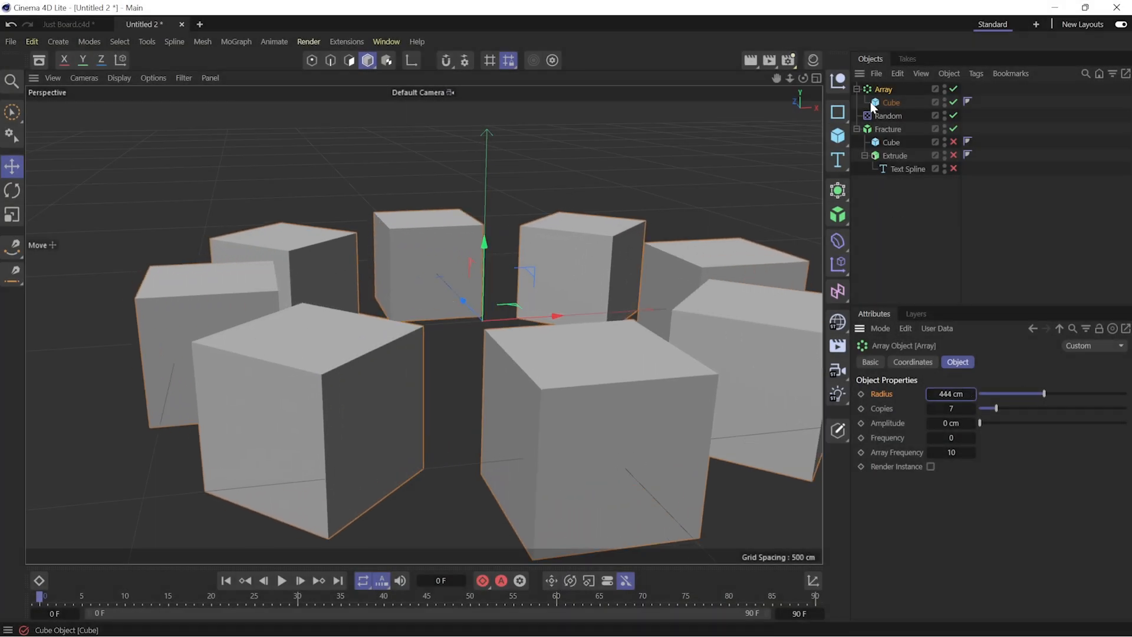
Make the Array of cubes a child of the Fracture object and change the Fracture's Mode
{"action": "left_click_drag", "start_coordinate": [889, 116], "coordinate": [895, 130]}
{"action": "left_click_drag", "start_coordinate": [495, 282], "coordinate": [507, 348], "text": "alt"}
{"action": "scroll", "coordinate": [507, 348], "scroll_direction": "down", "scroll_amount": 4}
{"action": "left_click", "coordinate": [897, 105]}
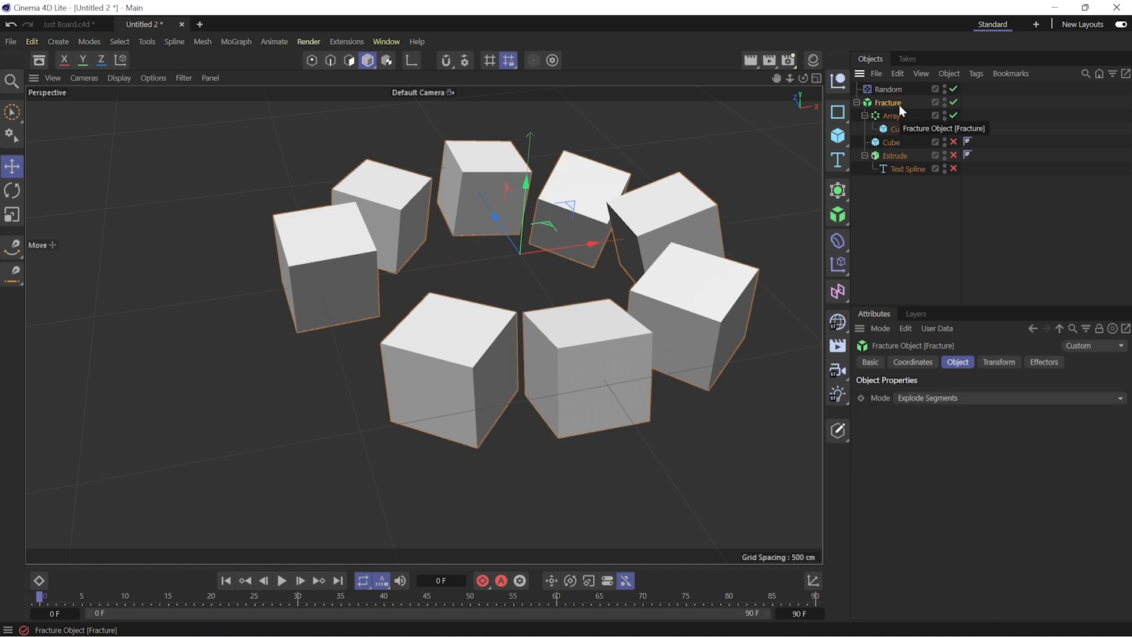
{"action": "left_click", "coordinate": [943, 399]}
{"action": "left_click", "coordinate": [939, 412]}
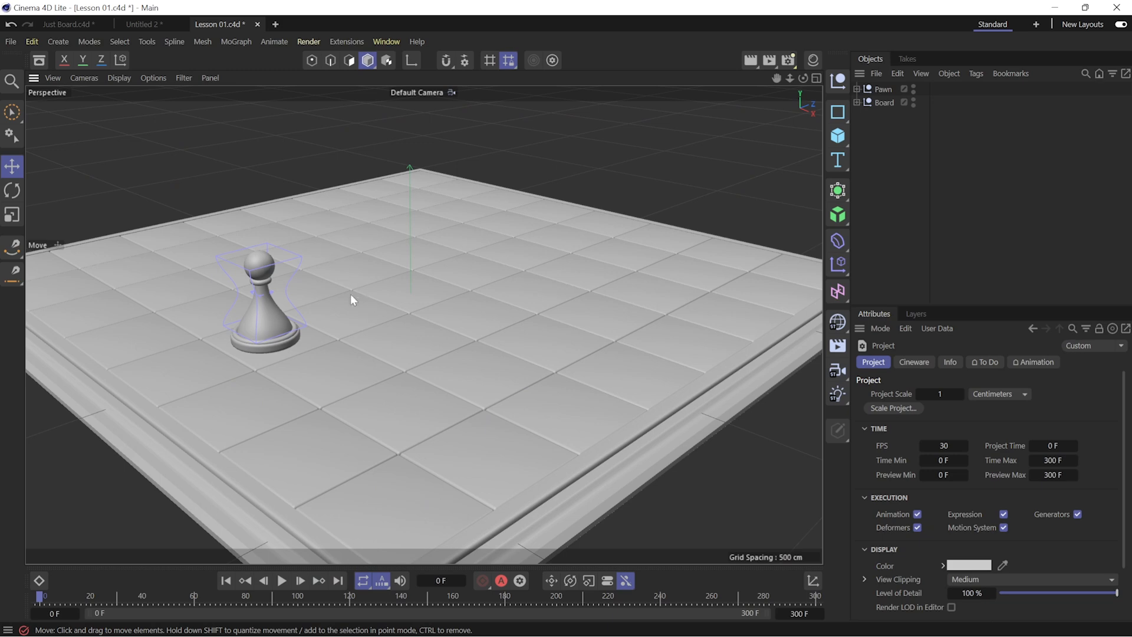
Add a Vibrate animation tag to the Pawn in the Lesson 01 chess scene
{"action": "left_click_drag", "start_coordinate": [352, 299], "coordinate": [436, 294], "text": "alt"}
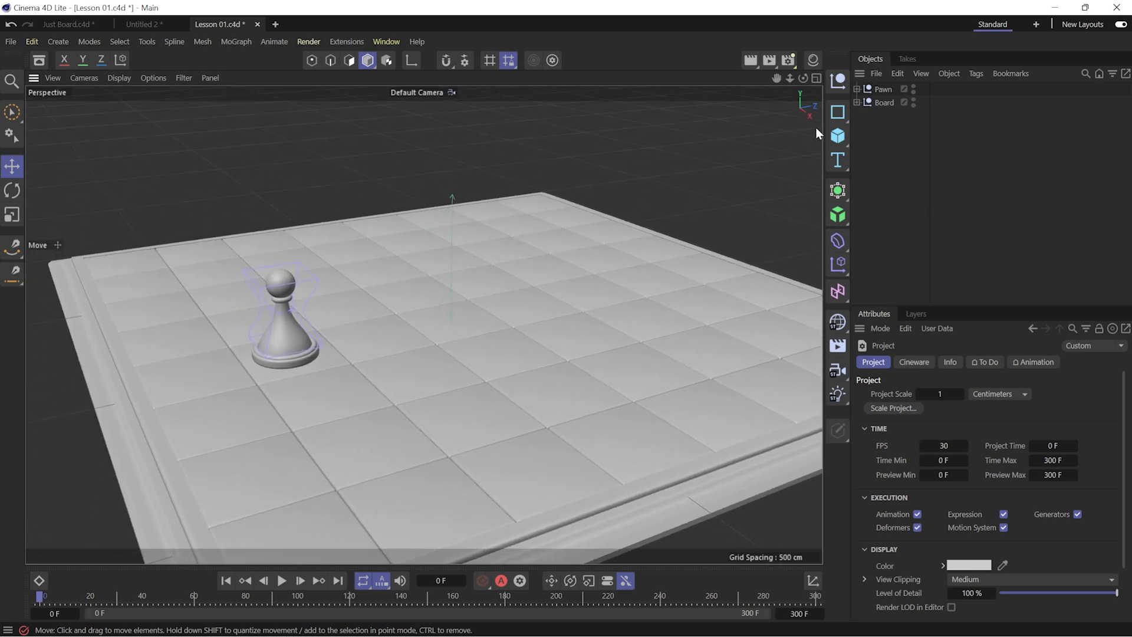
{"action": "right_click", "coordinate": [882, 89]}
{"action": "mouse_move", "coordinate": [927, 121]}
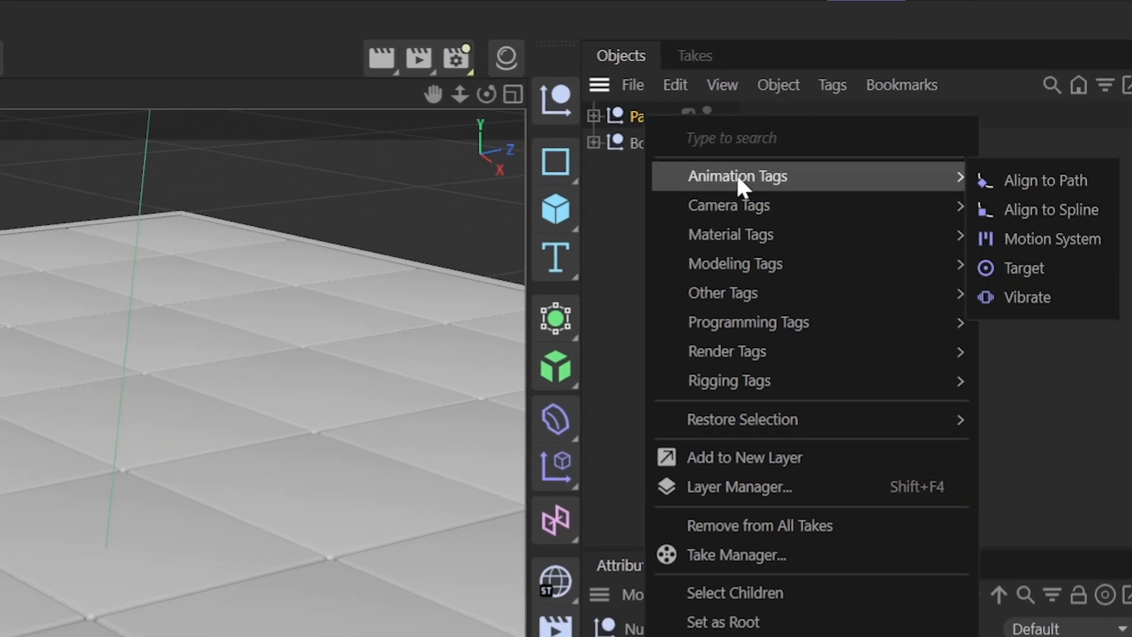
{"action": "left_click", "coordinate": [1074, 295]}
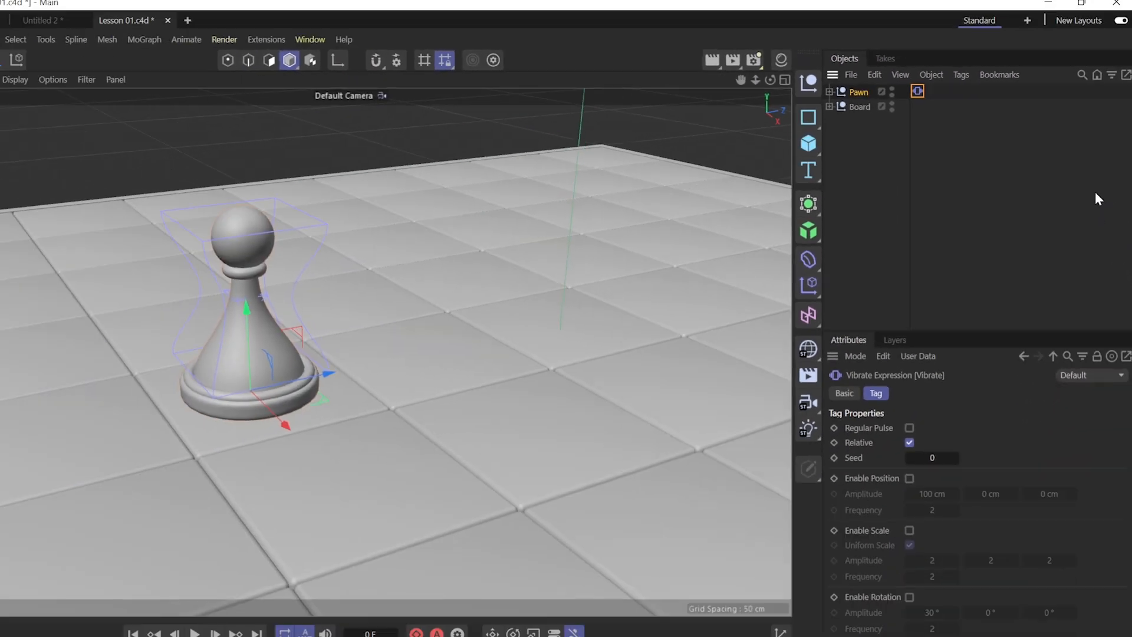
Enable position vibration on the Pawn, set its X amplitude to 368 cm, and play back the motion
{"action": "left_click", "coordinate": [909, 478]}
{"action": "left_click", "coordinate": [195, 633]}
{"action": "left_click", "coordinate": [194, 633]}
{"action": "left_click_drag", "start_coordinate": [930, 495], "coordinate": [1090, 495]}
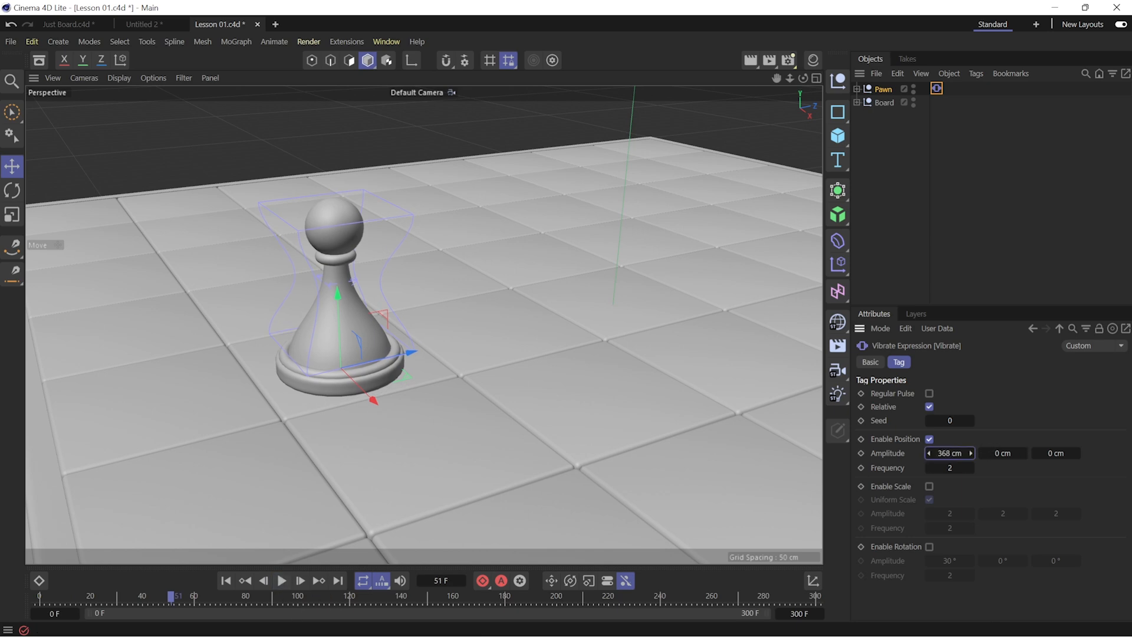
{"action": "left_click", "coordinate": [281, 580]}
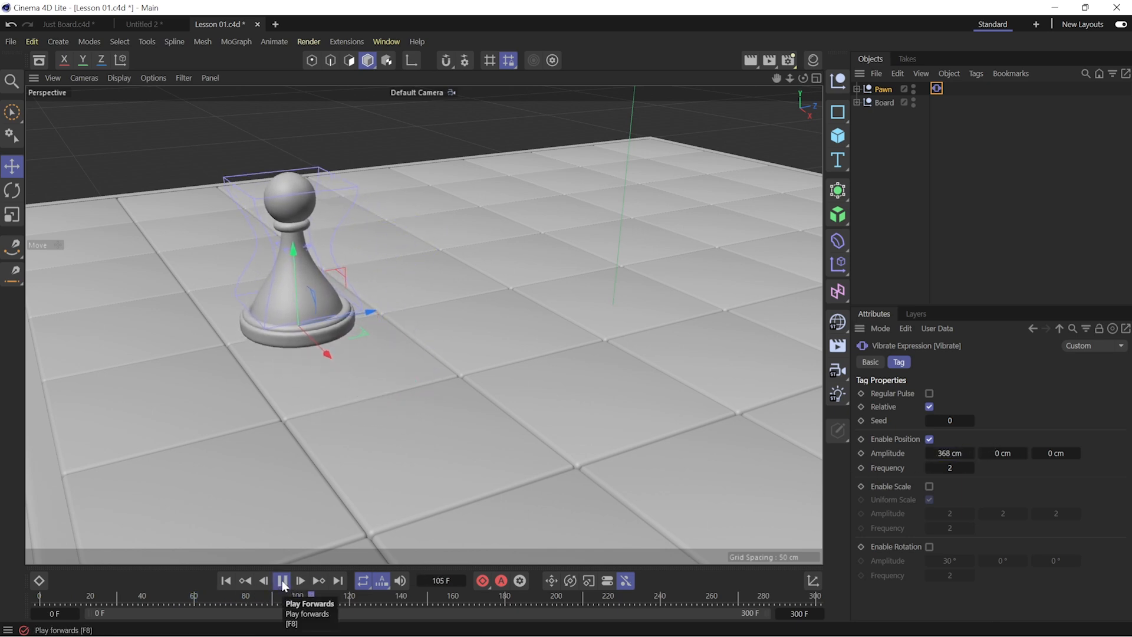
{"action": "left_click", "coordinate": [283, 581]}
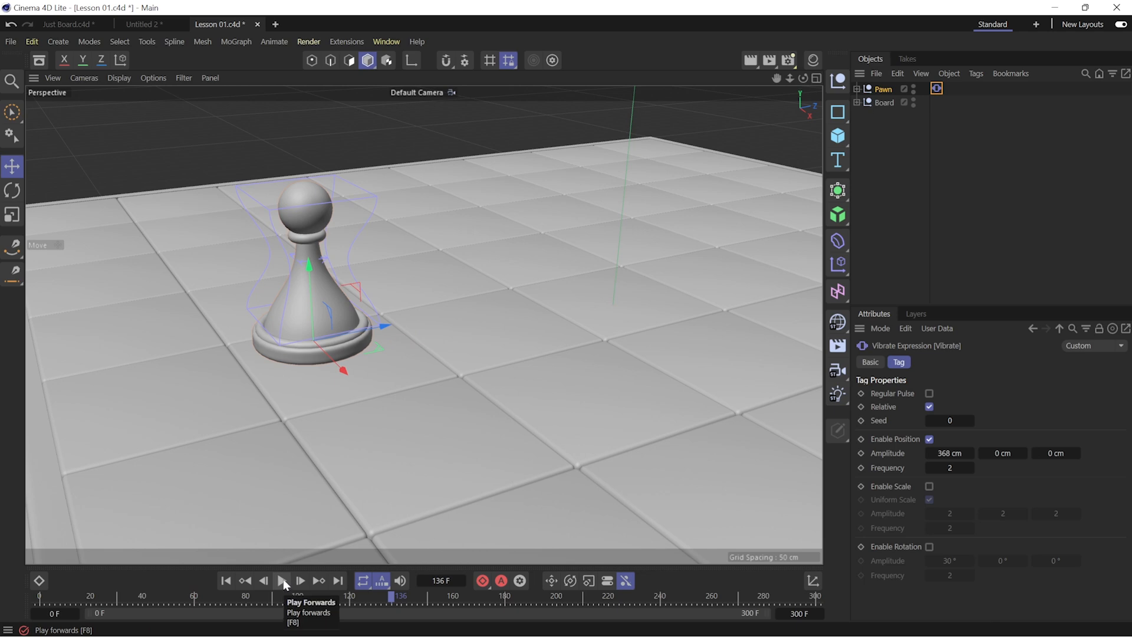
Try a position frequency of 5 for the Pawn's Vibrate tag and play back the faster motion
{"action": "double_click", "coordinate": [949, 468]}
{"action": "type", "text": "5"}
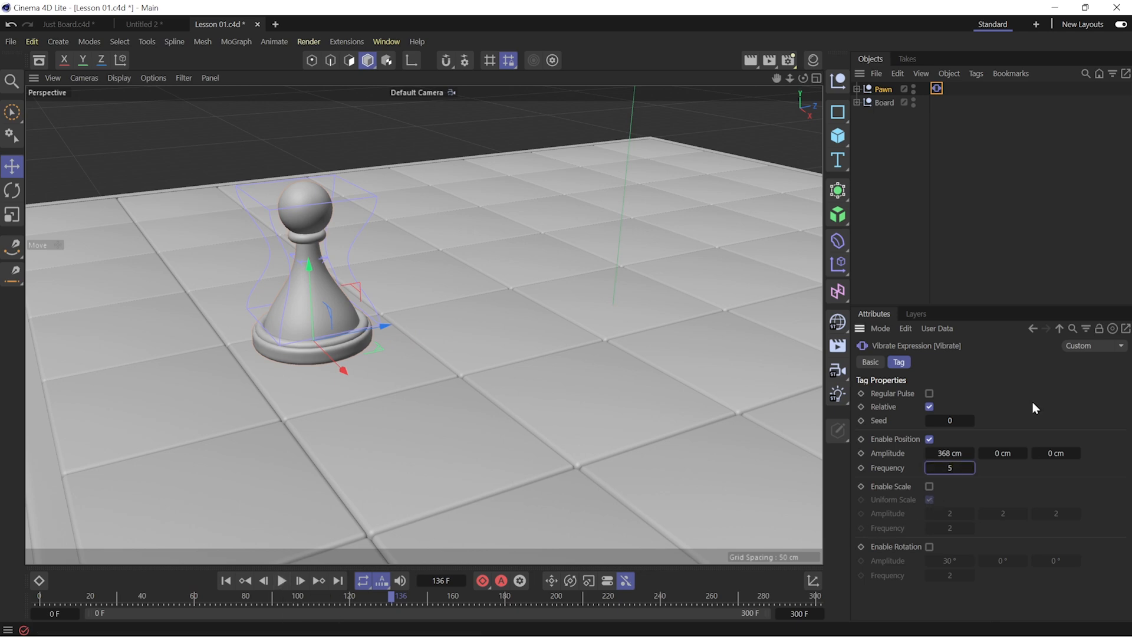
{"action": "left_click", "coordinate": [282, 581]}
{"action": "left_click", "coordinate": [282, 583]}
Set the Pawn's position vibration frequency to 1 and play back the animation
{"action": "double_click", "coordinate": [948, 467]}
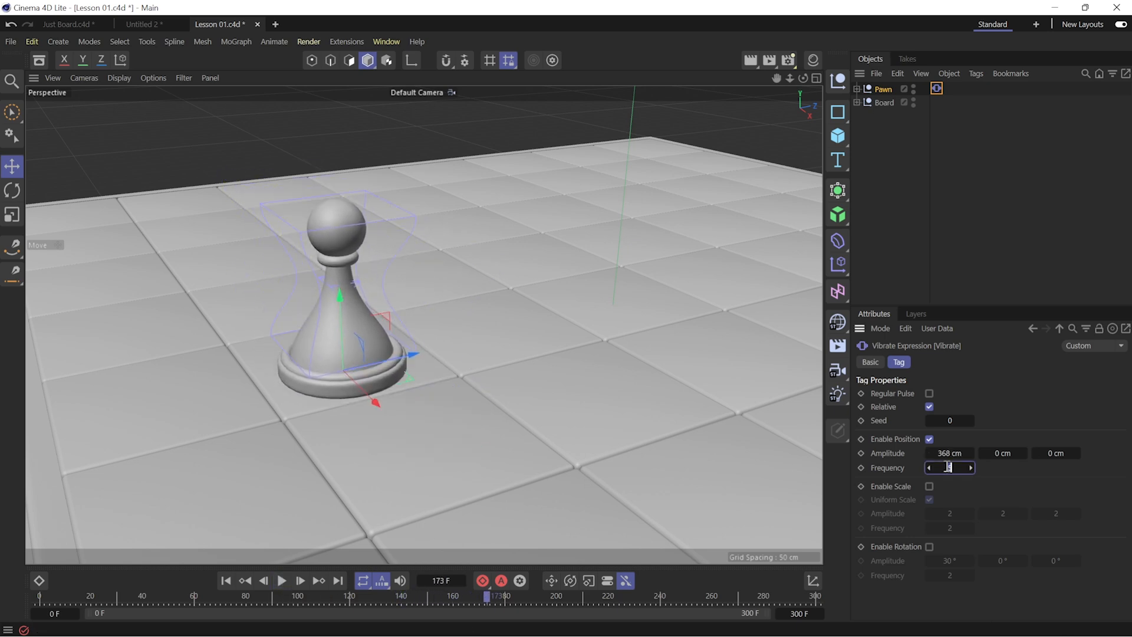
{"action": "type", "text": "1"}
{"action": "left_click", "coordinate": [287, 582]}
{"action": "left_click", "coordinate": [286, 582]}
Set the Pawn's position vibration amplitude to 97 cm in Z and play the animation from the first frame
{"action": "left_click_drag", "start_coordinate": [1056, 453], "coordinate": [1112, 454]}
{"action": "left_click", "coordinate": [228, 582]}
{"action": "left_click", "coordinate": [277, 578]}
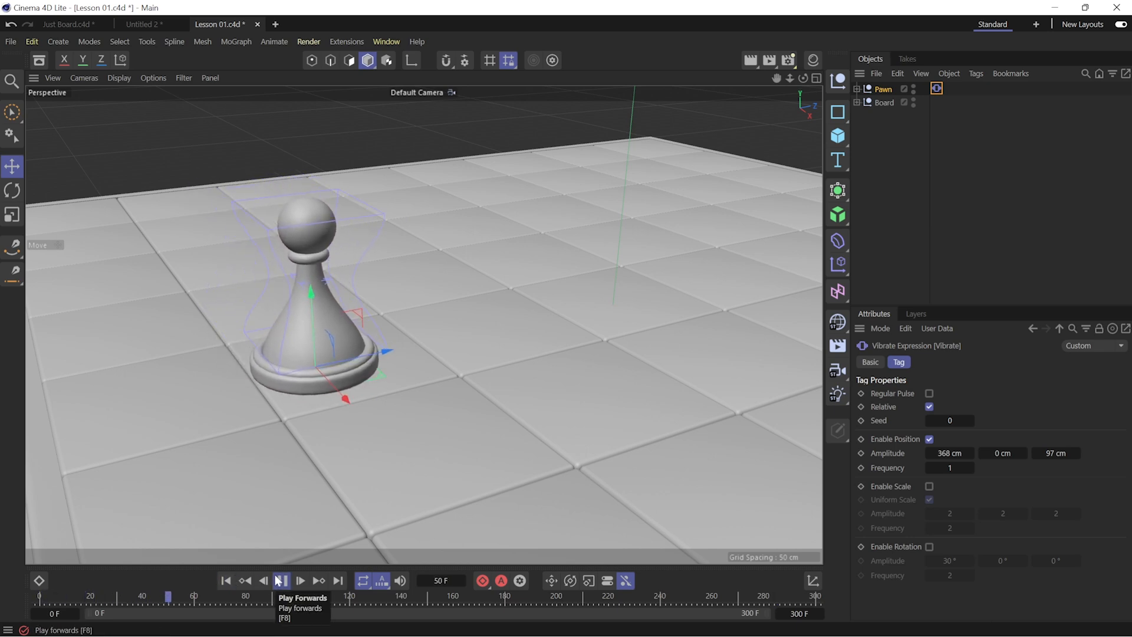
{"action": "left_click", "coordinate": [279, 581]}
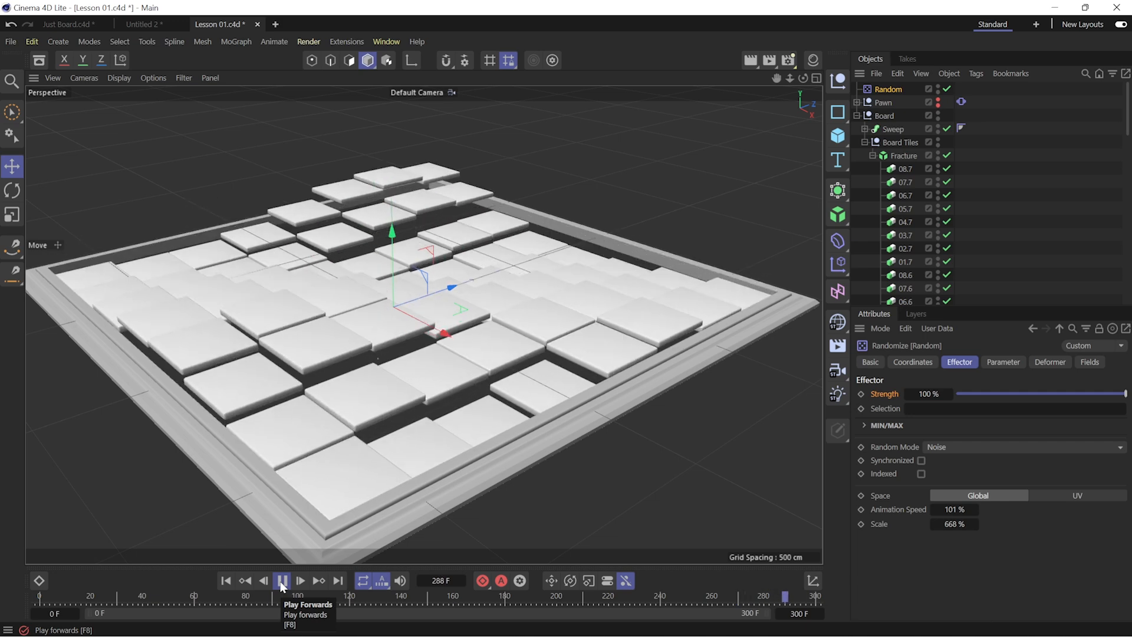
Preview the noise-driven tile animation and add a Spherical Field to the Random effector
{"action": "left_click", "coordinate": [283, 581]}
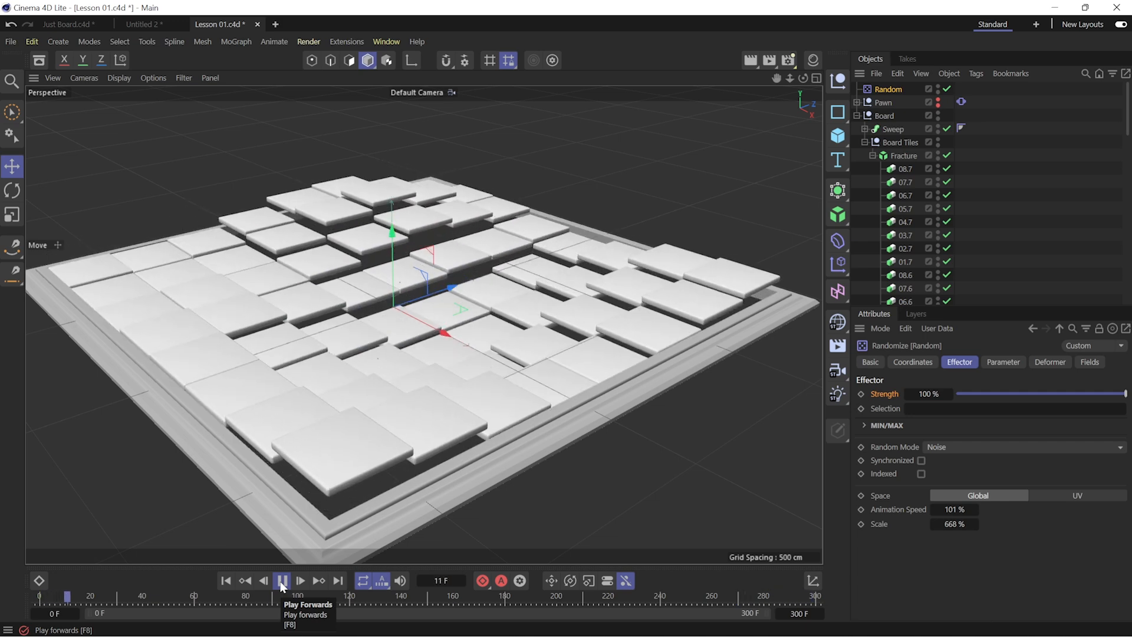
{"action": "left_click", "coordinate": [283, 581]}
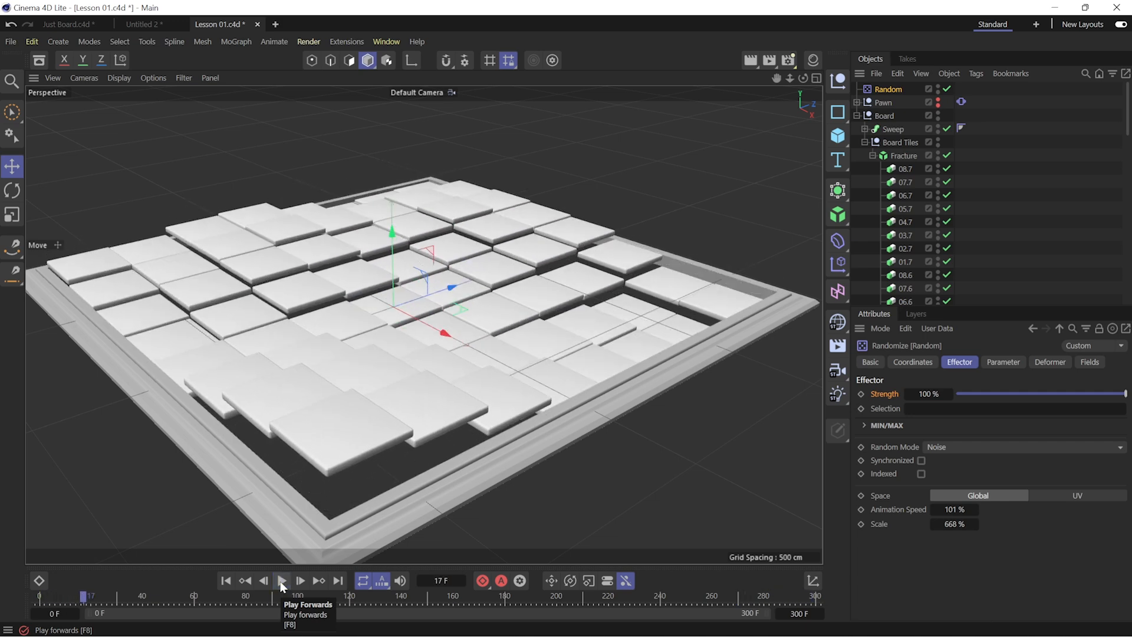
{"action": "left_click", "coordinate": [1090, 364]}
{"action": "left_click", "coordinate": [886, 492]}
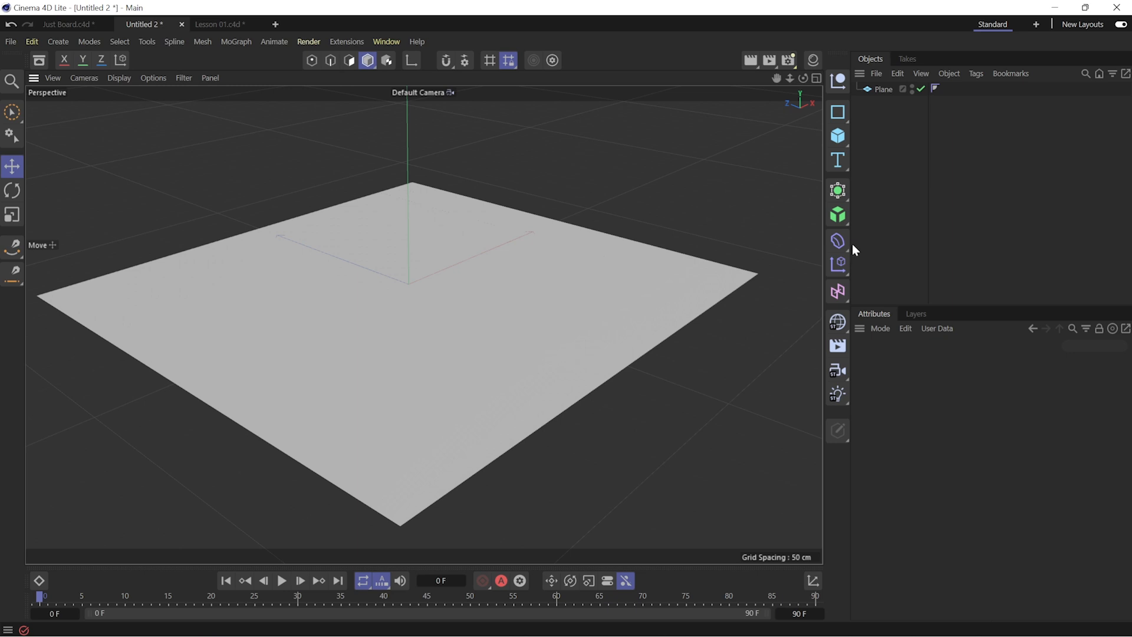
Show the available deformers for the Plane scene
{"action": "left_click", "coordinate": [838, 239]}
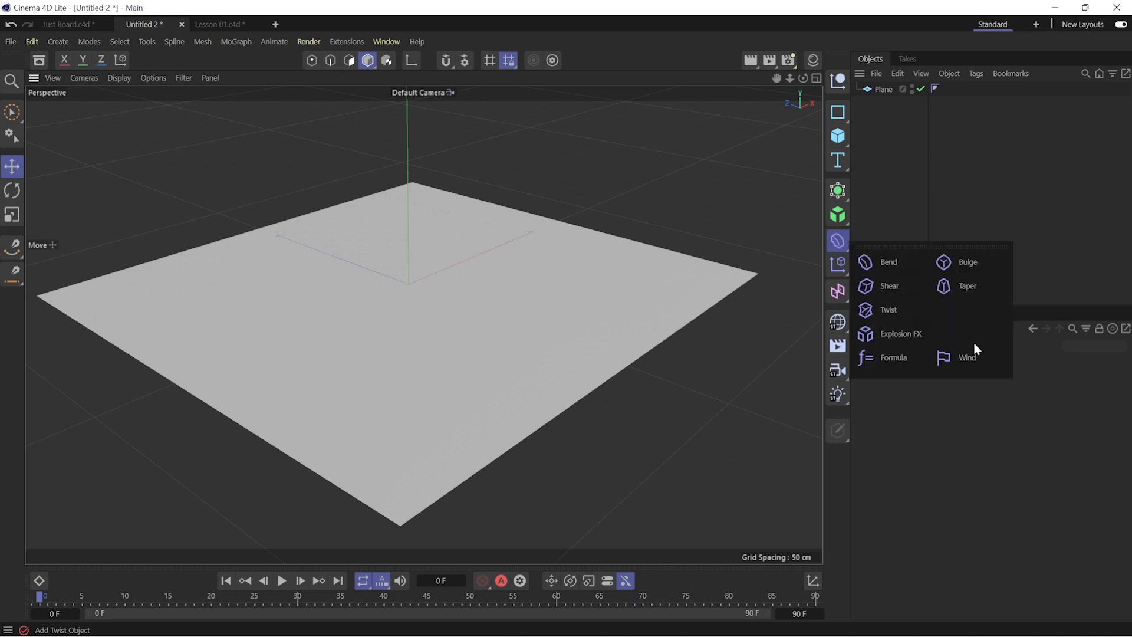